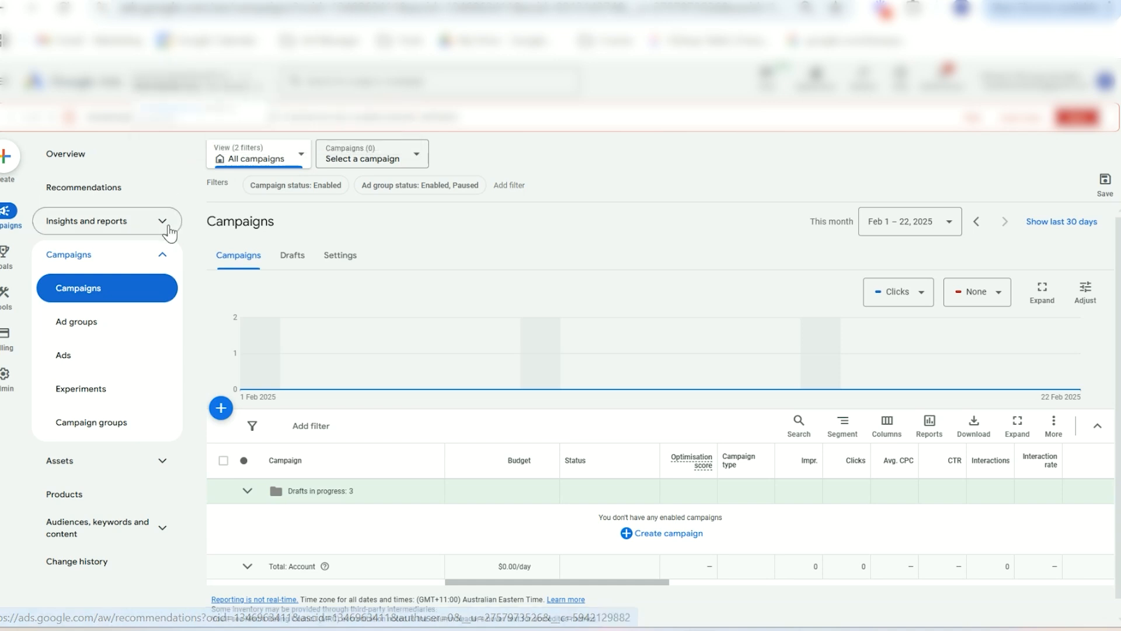
Start a new campaign with Sales as its objective
mouse_move(305, 367)
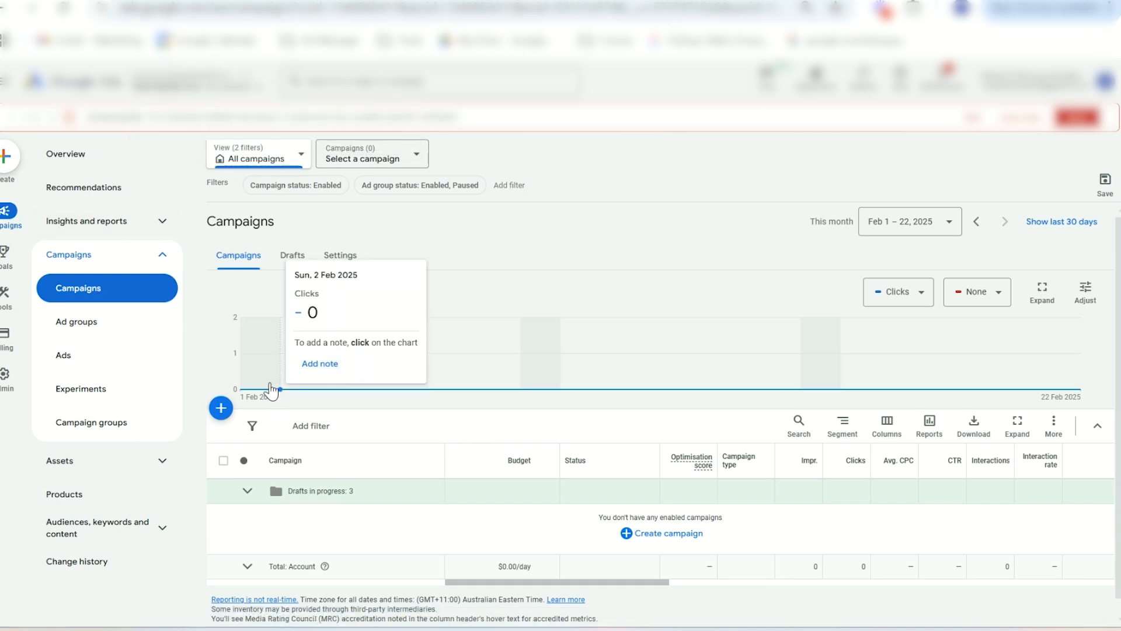
click(219, 414)
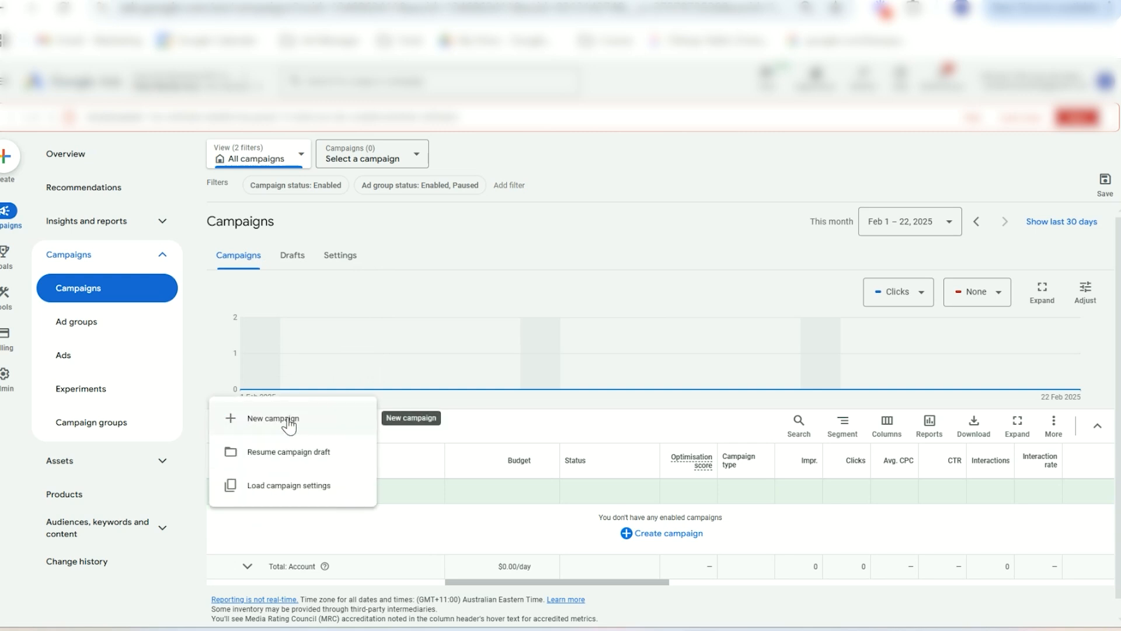
click(273, 418)
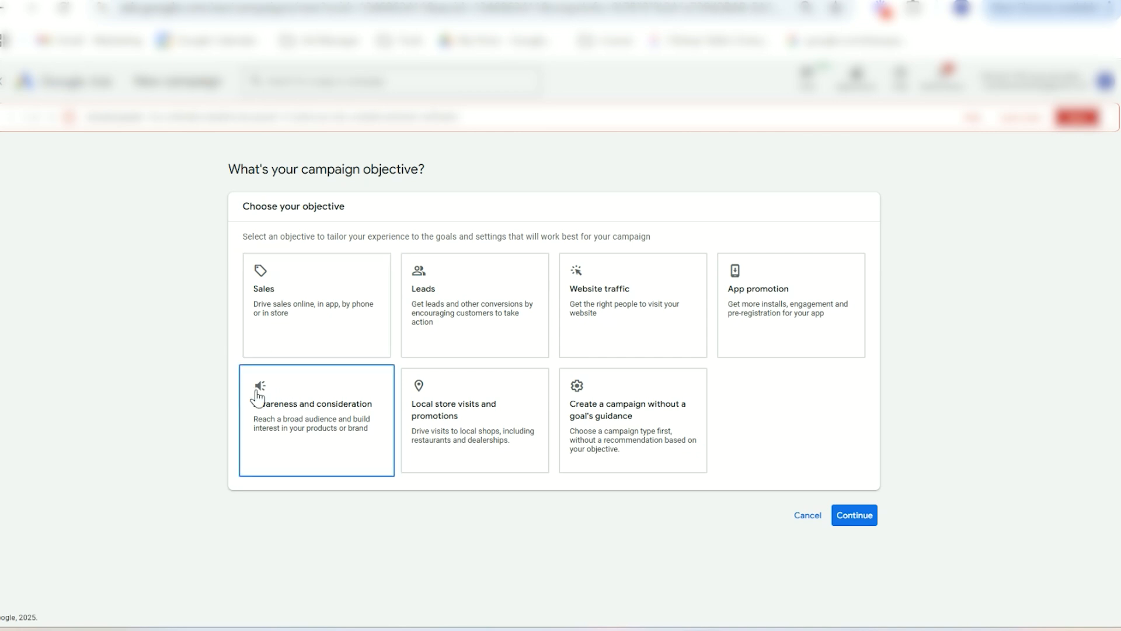
click(287, 353)
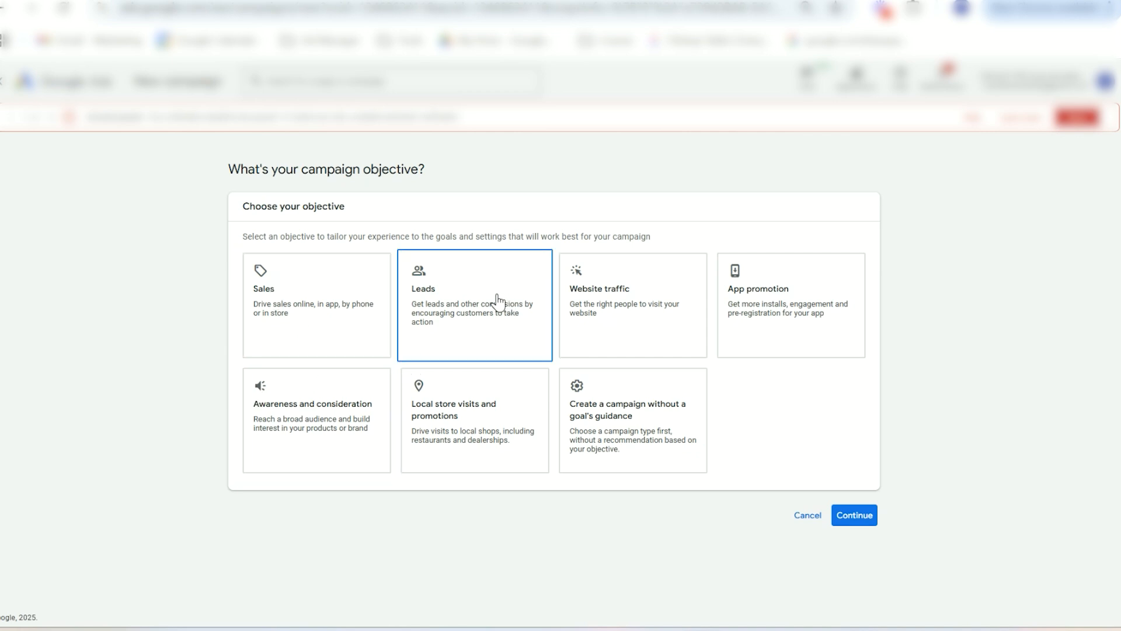
click(333, 316)
Add Purchases as a conversion goal, remove the Submit lead forms goal, and continue to the campaign types
scroll(335, 409, down, 3)
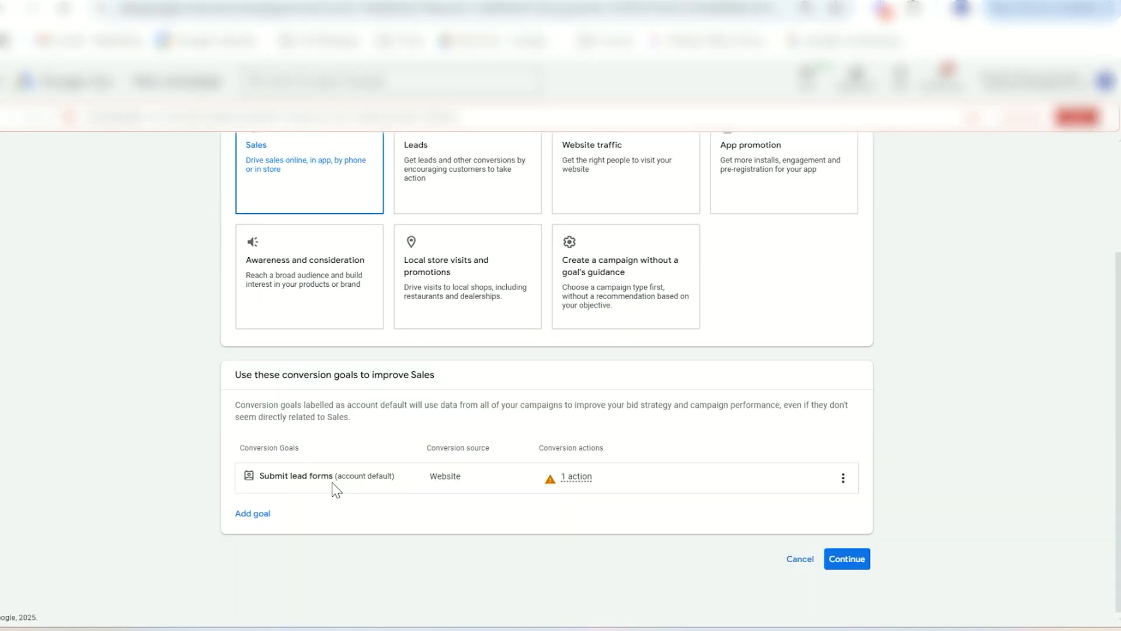
click(252, 515)
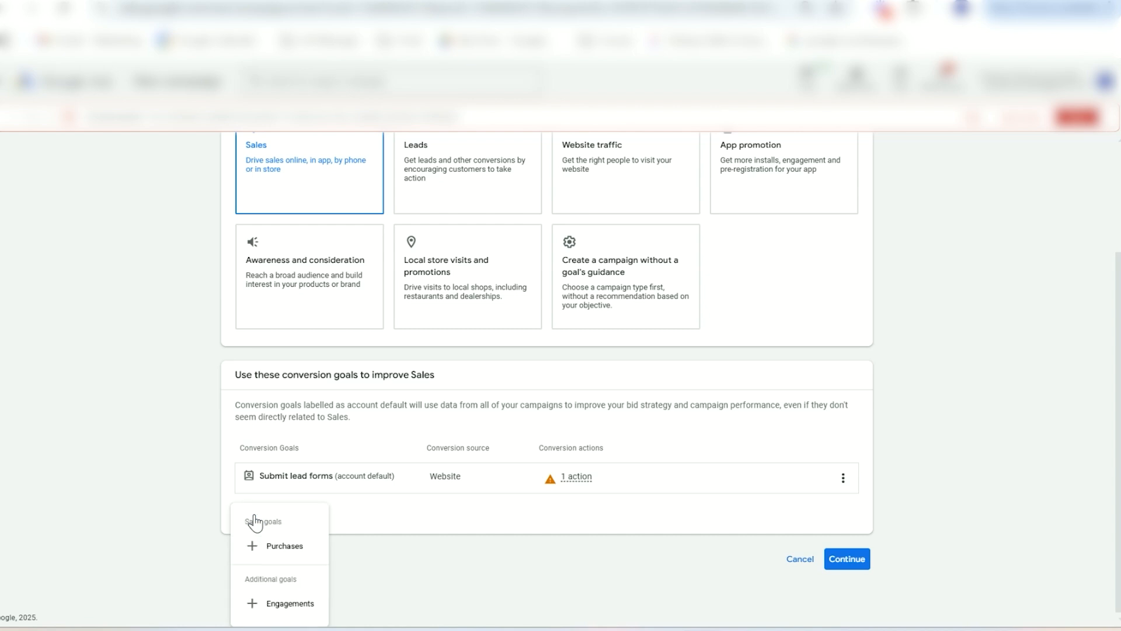
click(279, 548)
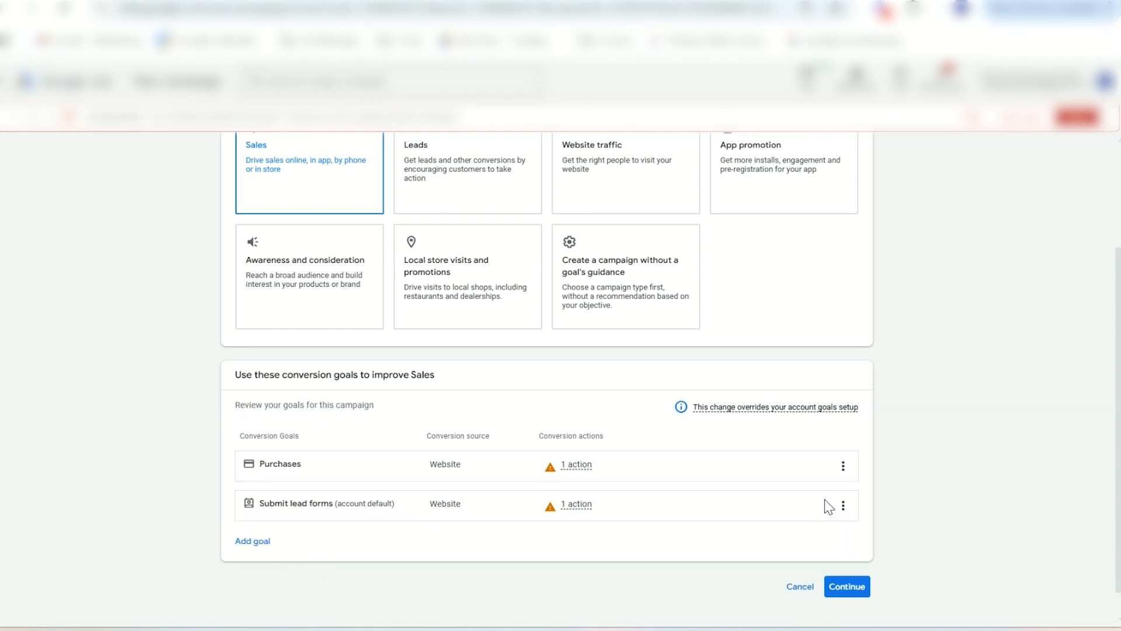
click(843, 506)
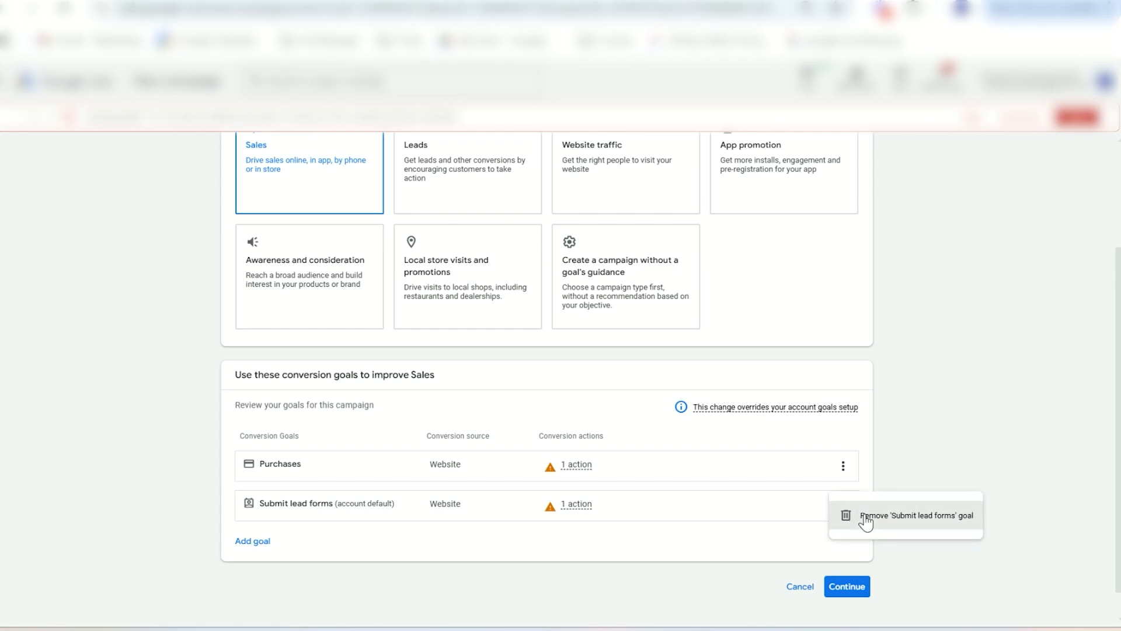
click(865, 515)
click(672, 381)
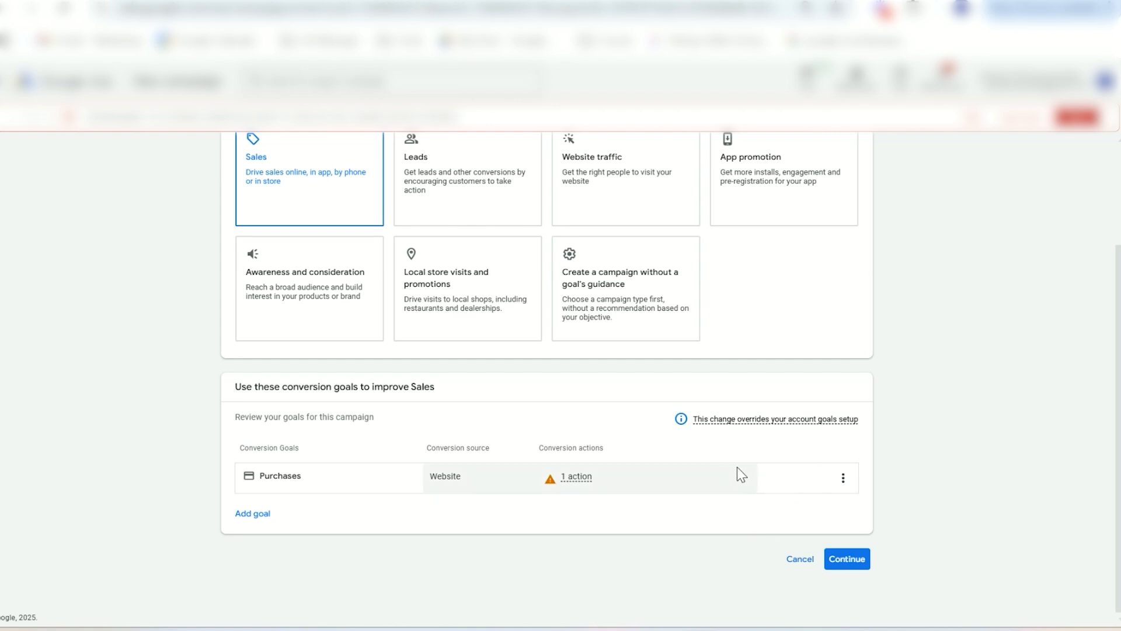
mouse_move(738, 467)
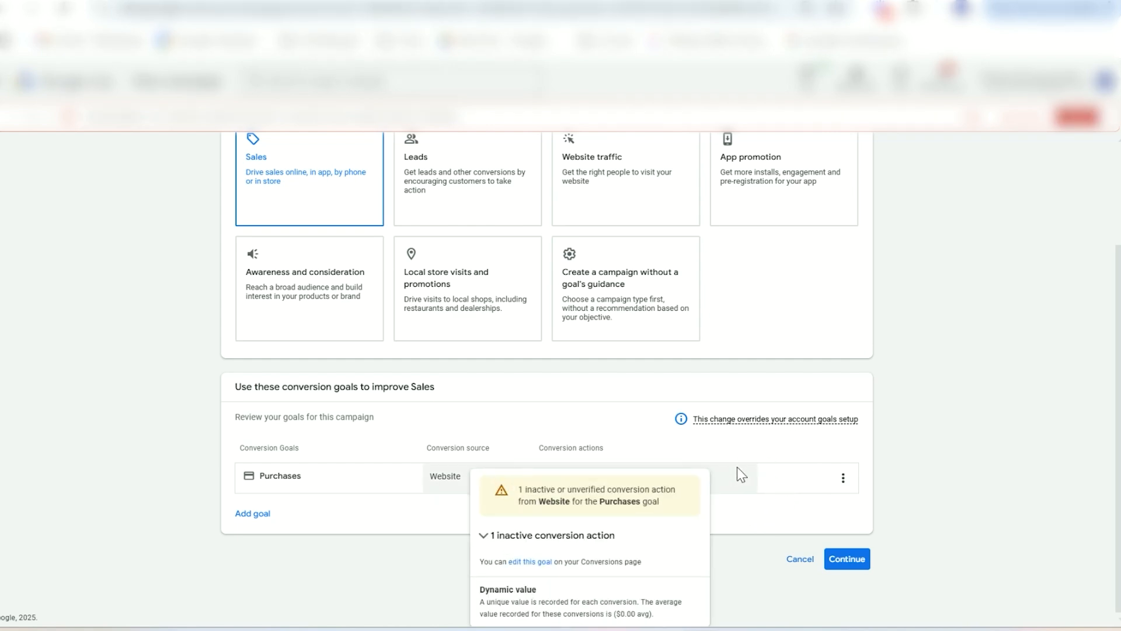
click(846, 565)
Choose Performance Max as the campaign type and select the first listed Merchant Center account for its products
scroll(463, 317, down, 5)
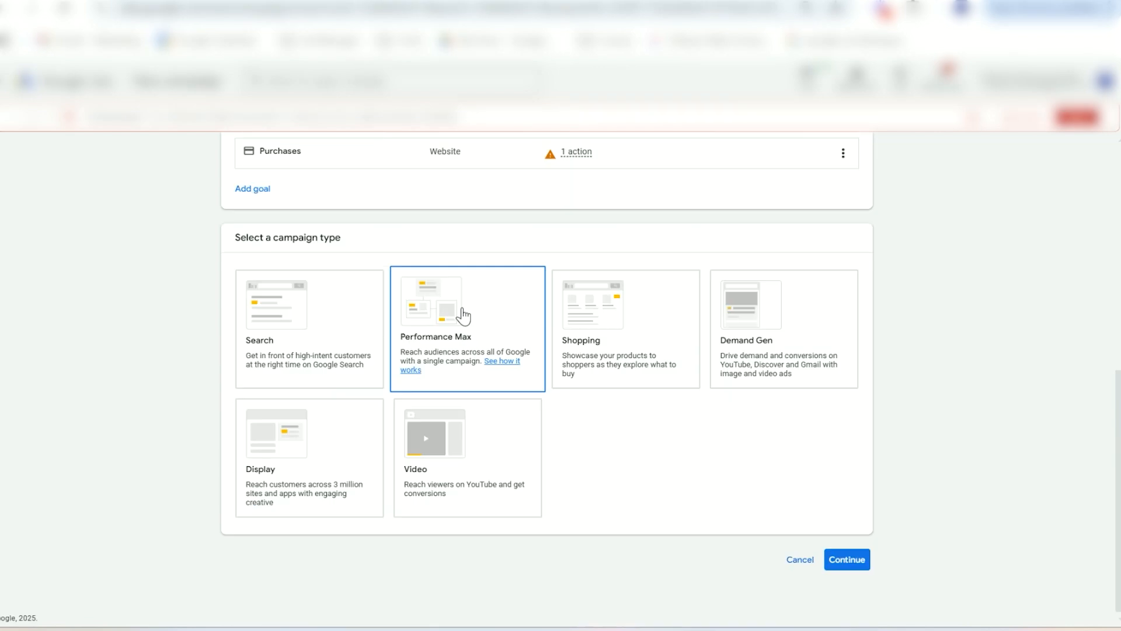
click(463, 318)
scroll(463, 318, down, 5)
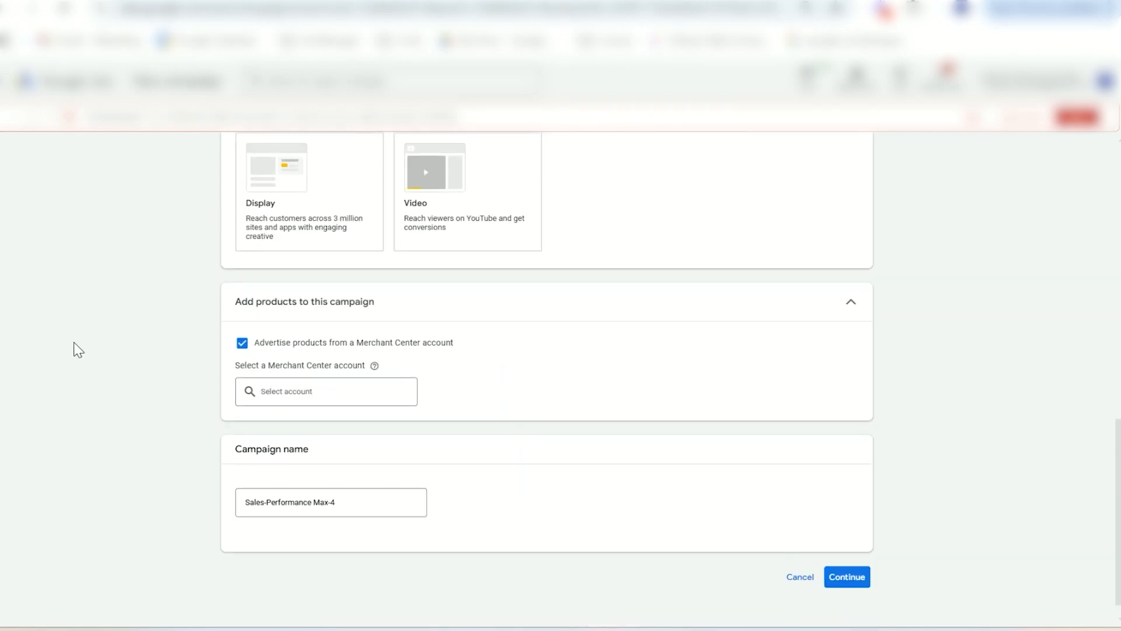
click(279, 391)
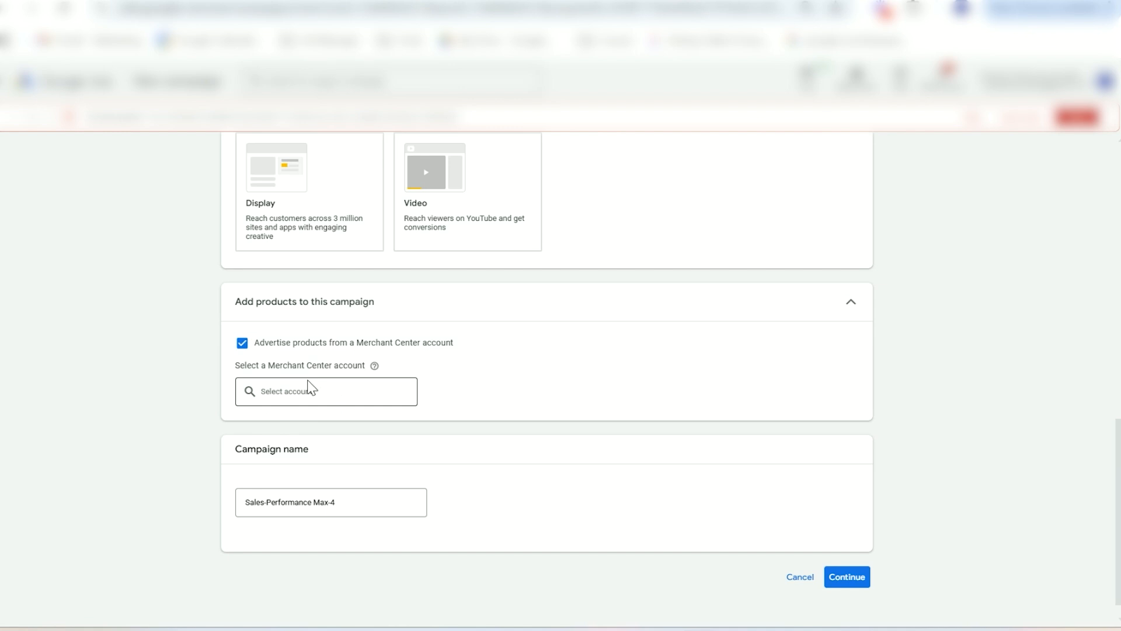
click(286, 391)
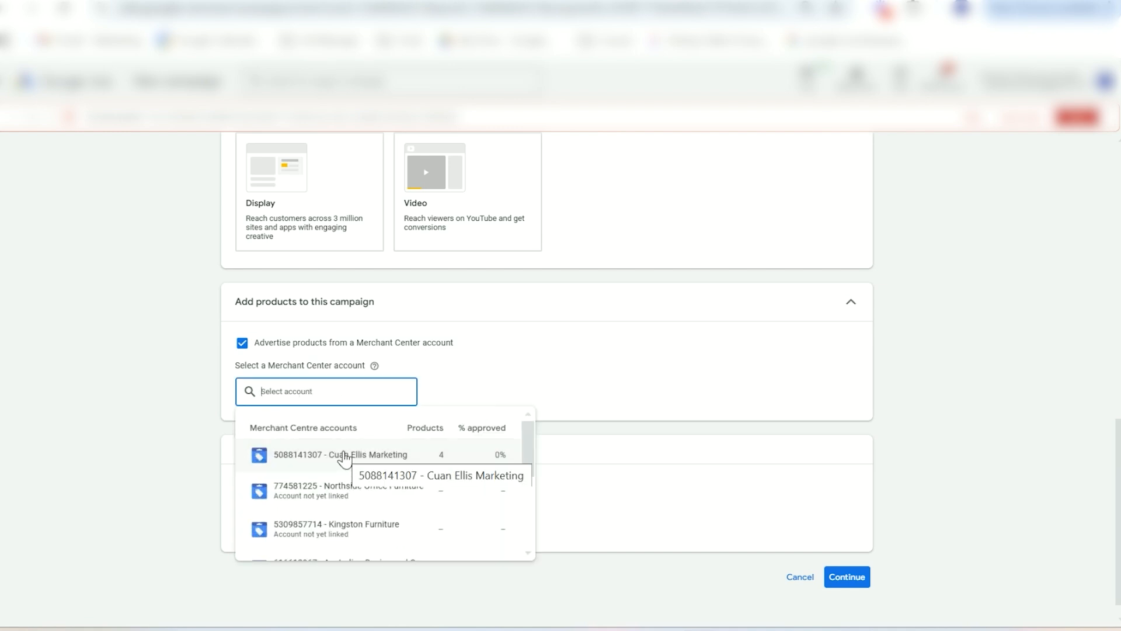
click(344, 456)
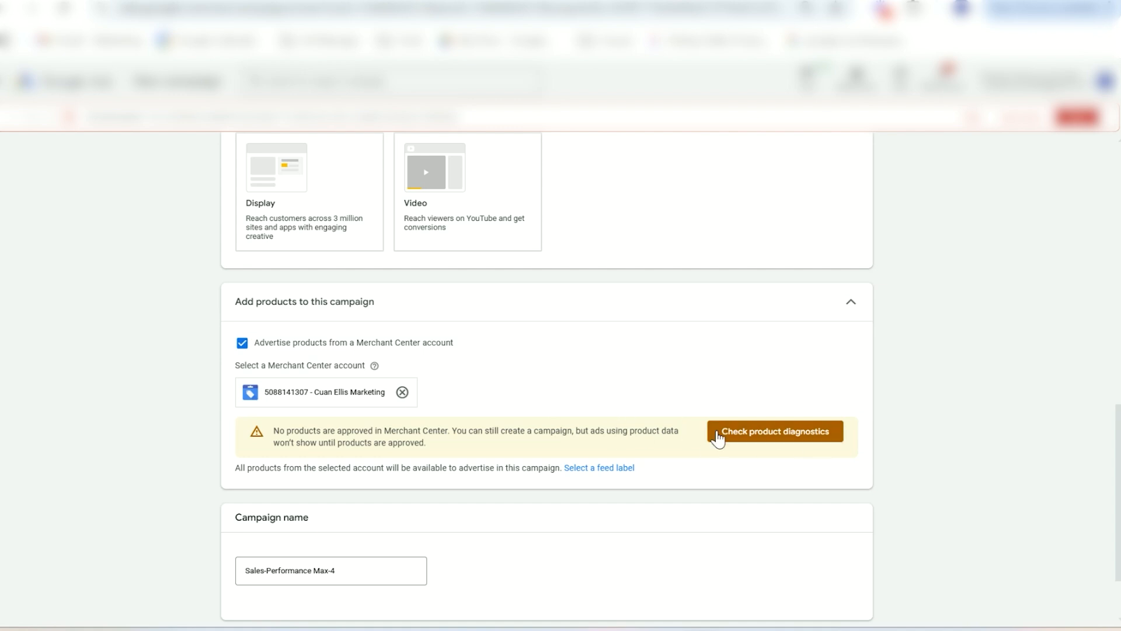
Name the campaign "PMAX | Apparel | Australia" and continue to the bidding settings
scroll(469, 465, down, 2)
click(312, 483)
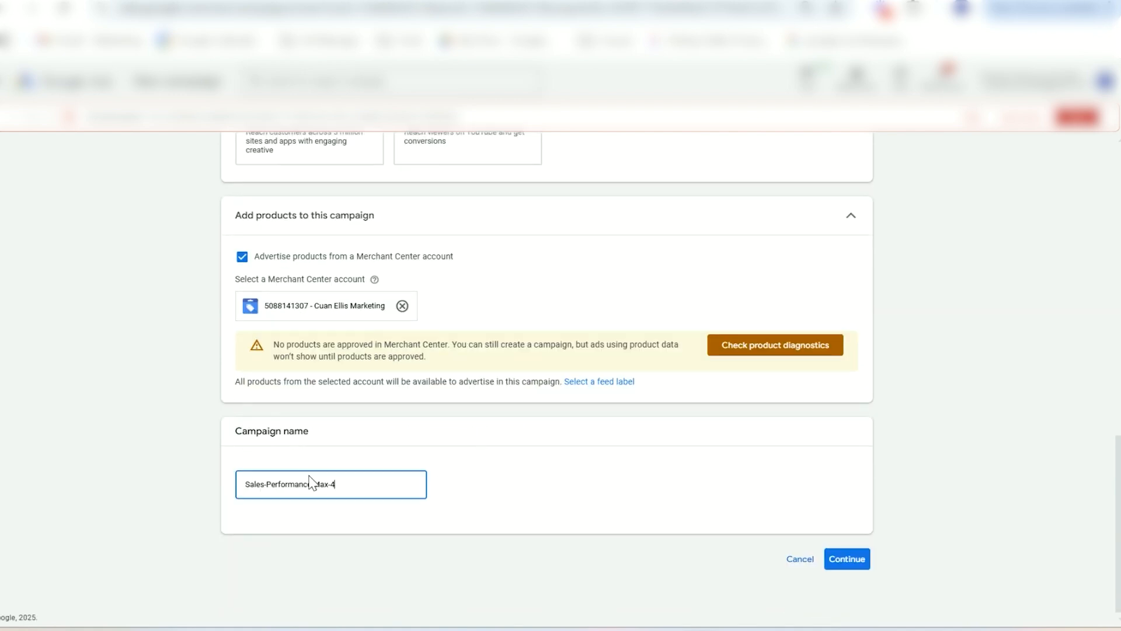
double_click(305, 488)
key(ctrl+a)
text(PMAX | Apparel)
text(| Australia)
click(847, 559)
click(715, 467)
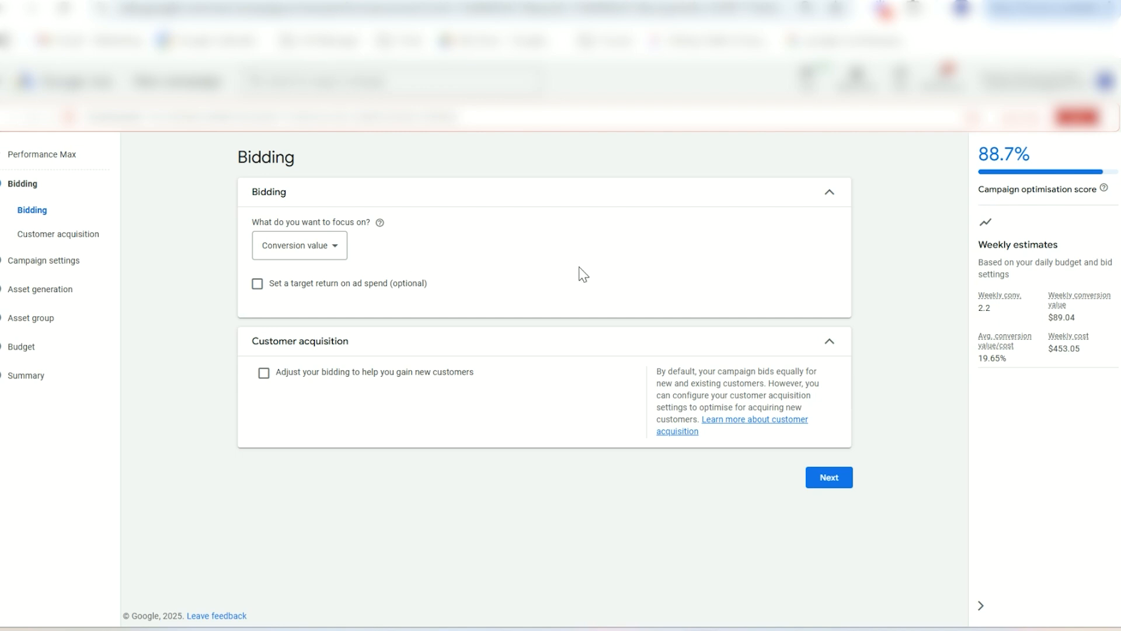
Set the bidding focus to Conversion value and continue to the campaign settings
click(317, 252)
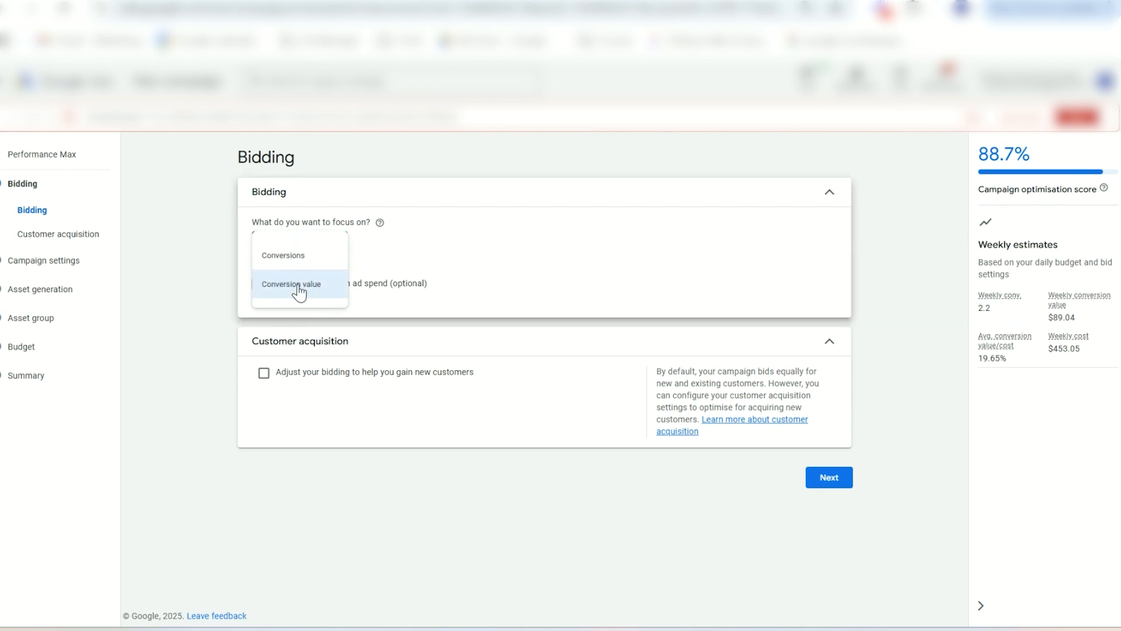
click(291, 288)
click(314, 249)
click(560, 272)
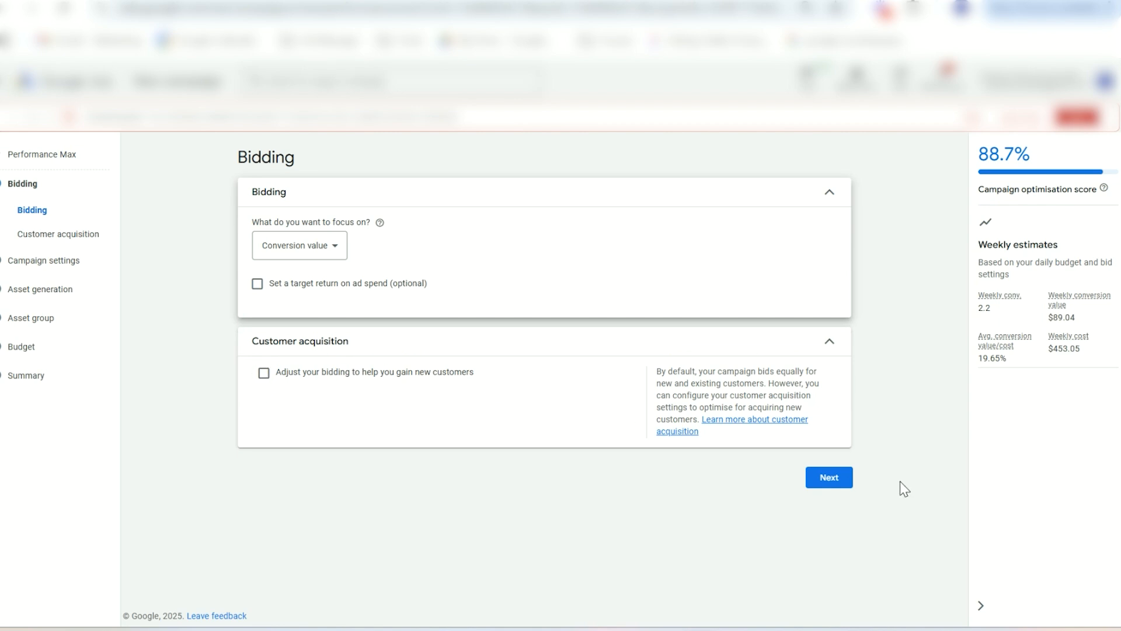
click(828, 479)
Target Australia as the campaign location and turn off text Customisation for automatically created assets
click(259, 280)
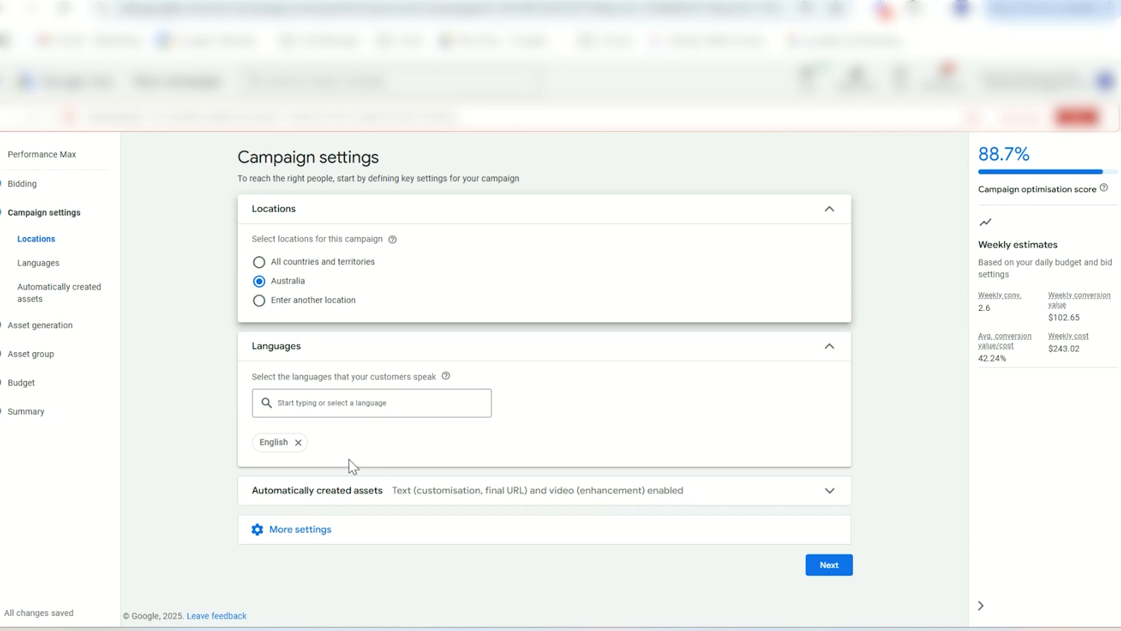
click(486, 494)
scroll(486, 499, down, 3)
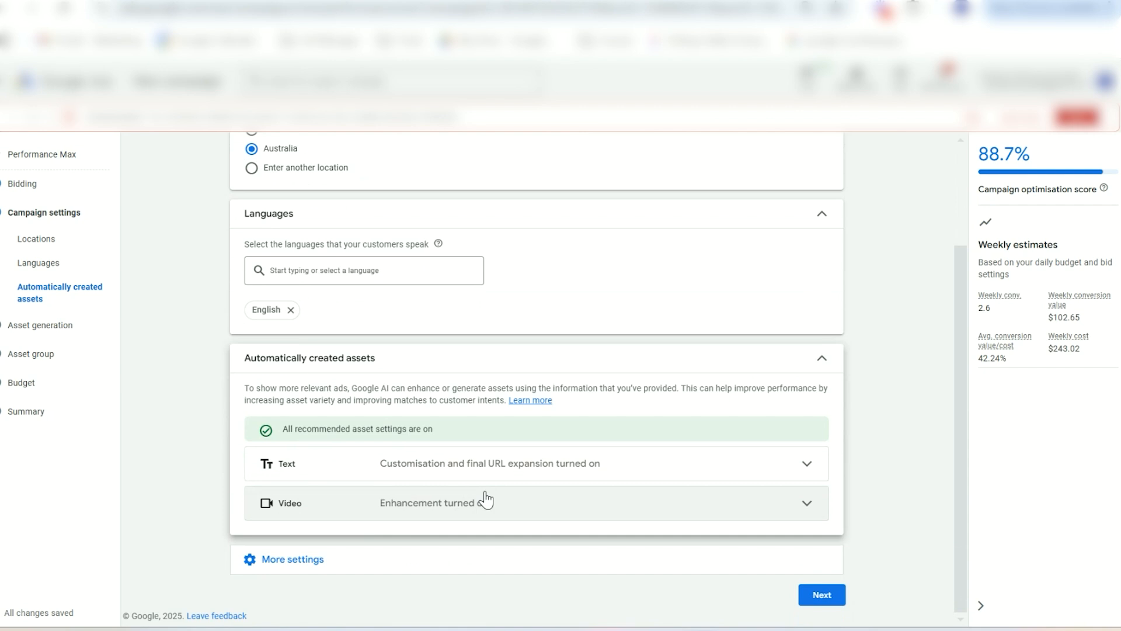
click(605, 462)
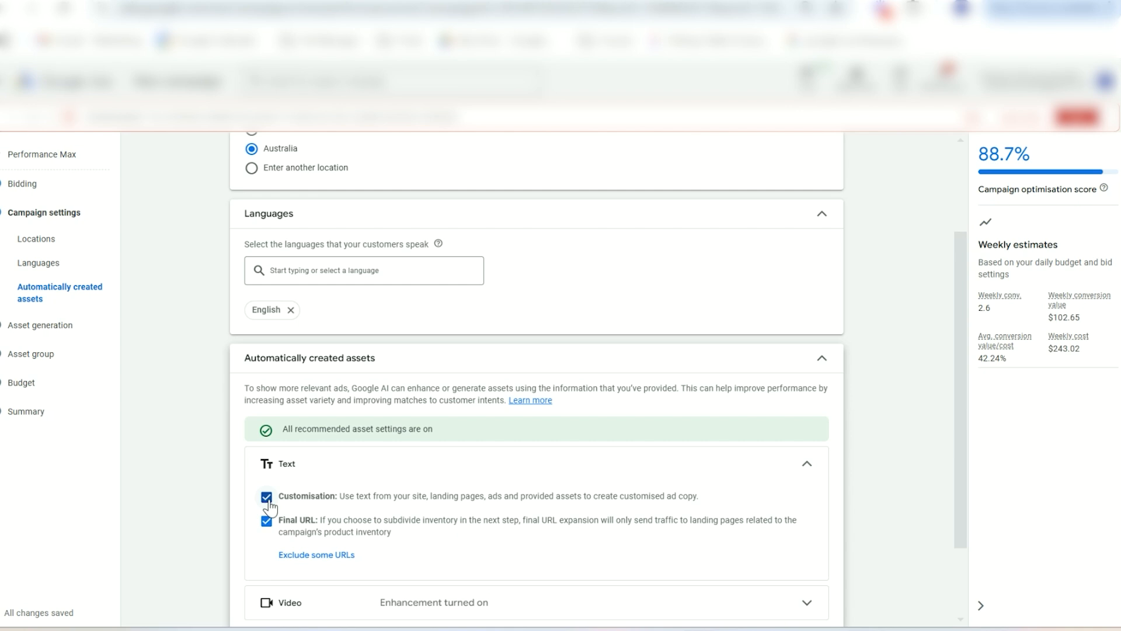
scroll(270, 500, down, 1)
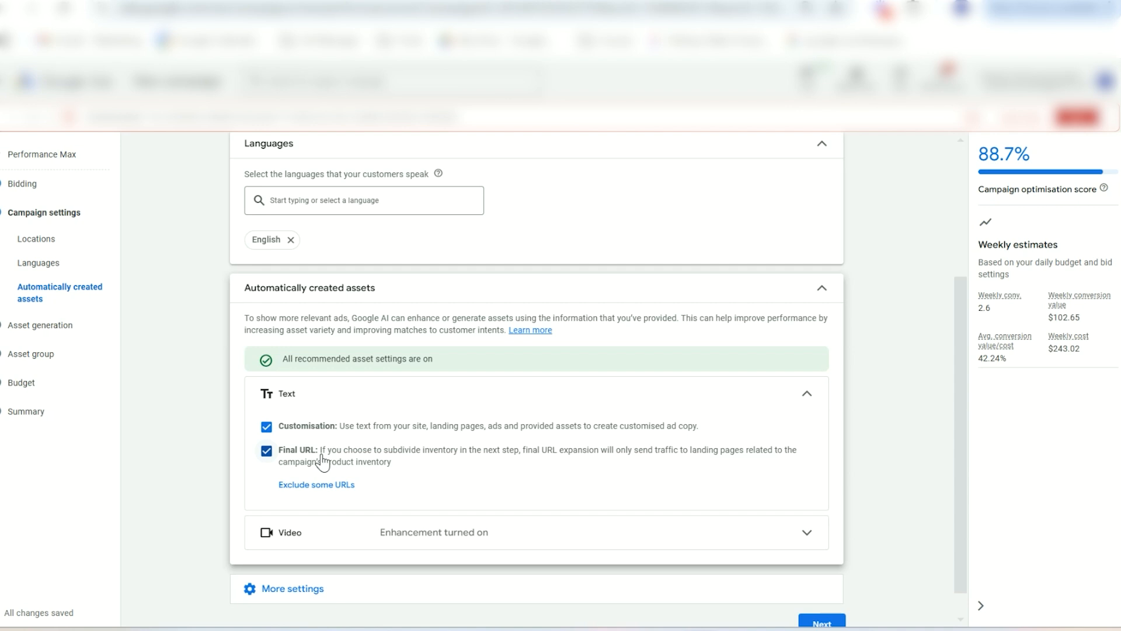
click(290, 431)
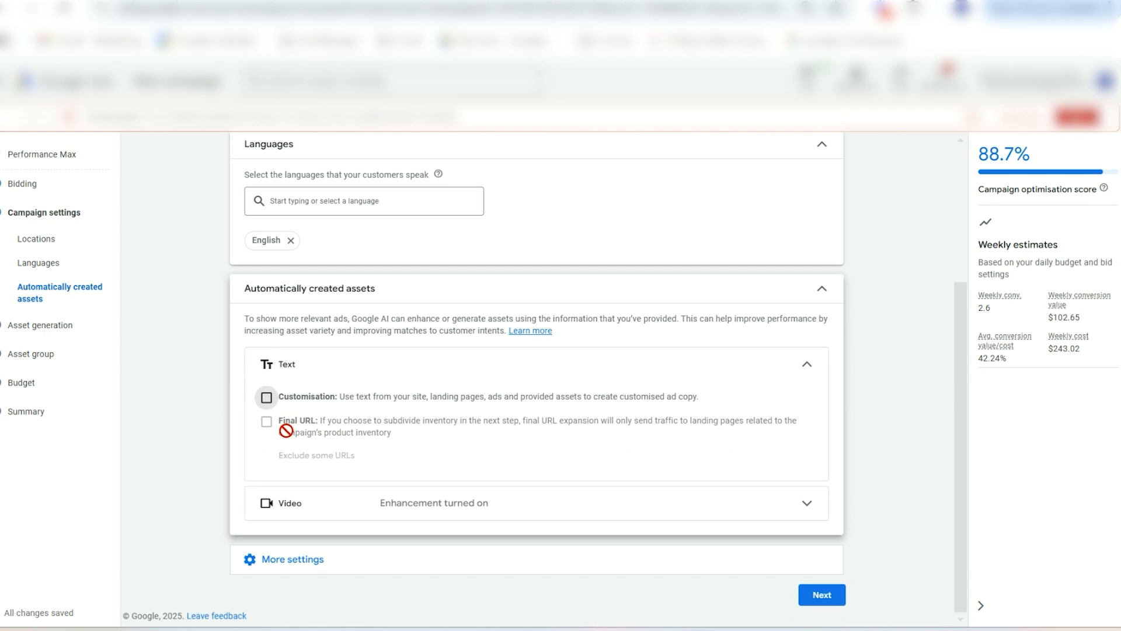
Expand the video enhancement options and the additional campaign settings, and continue to asset generation
scroll(426, 417, down, 1)
click(439, 507)
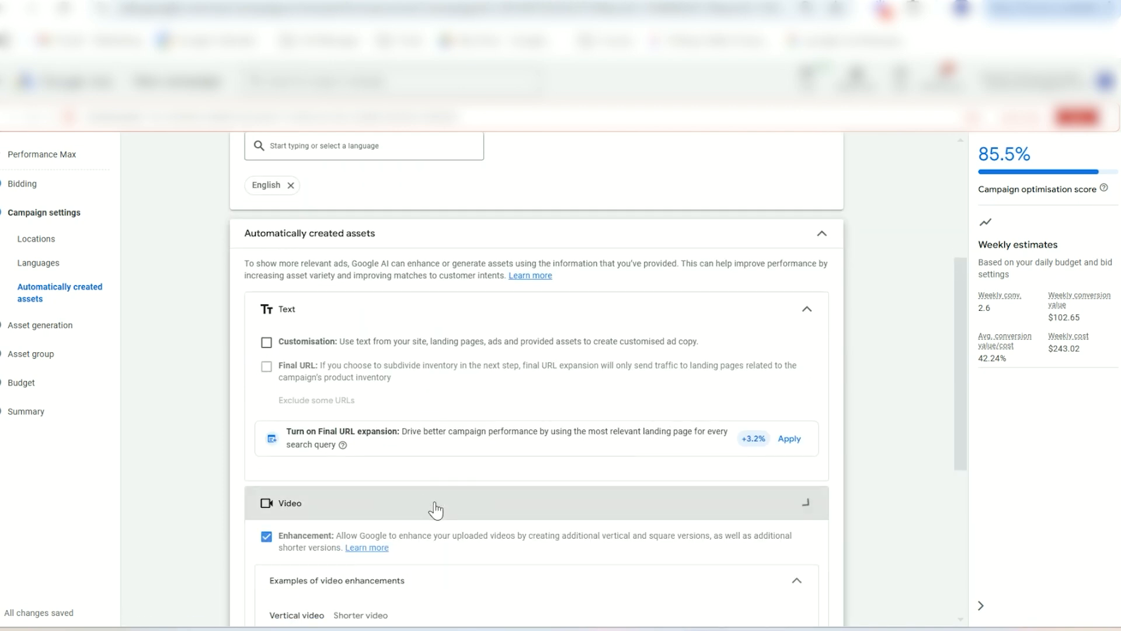
scroll(437, 508, down, 2)
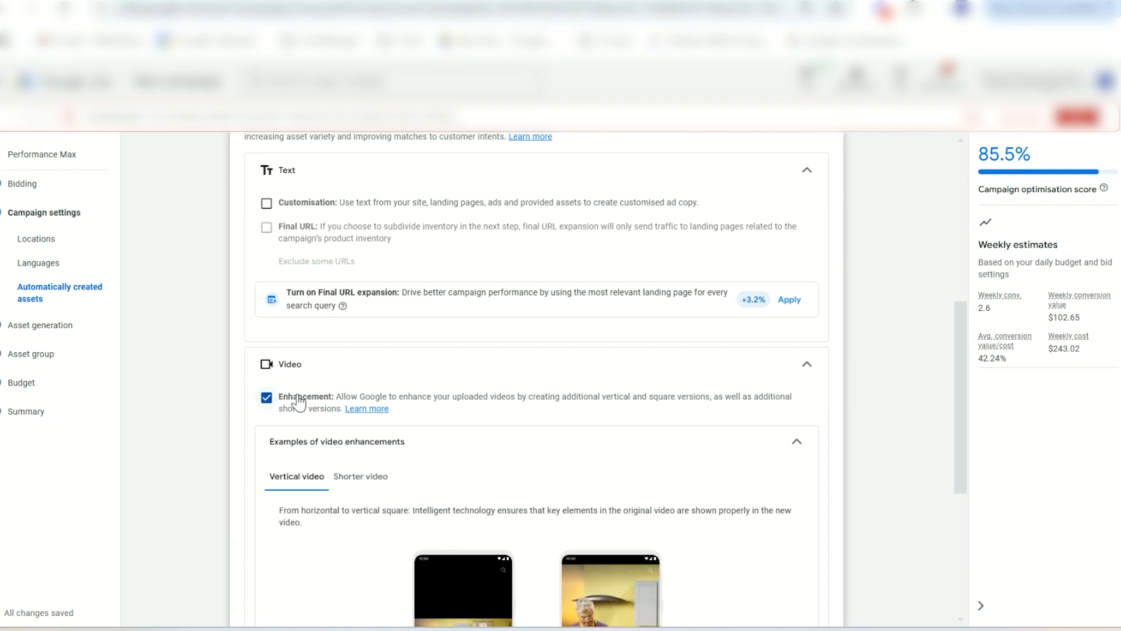
scroll(299, 403, down, 4)
click(692, 566)
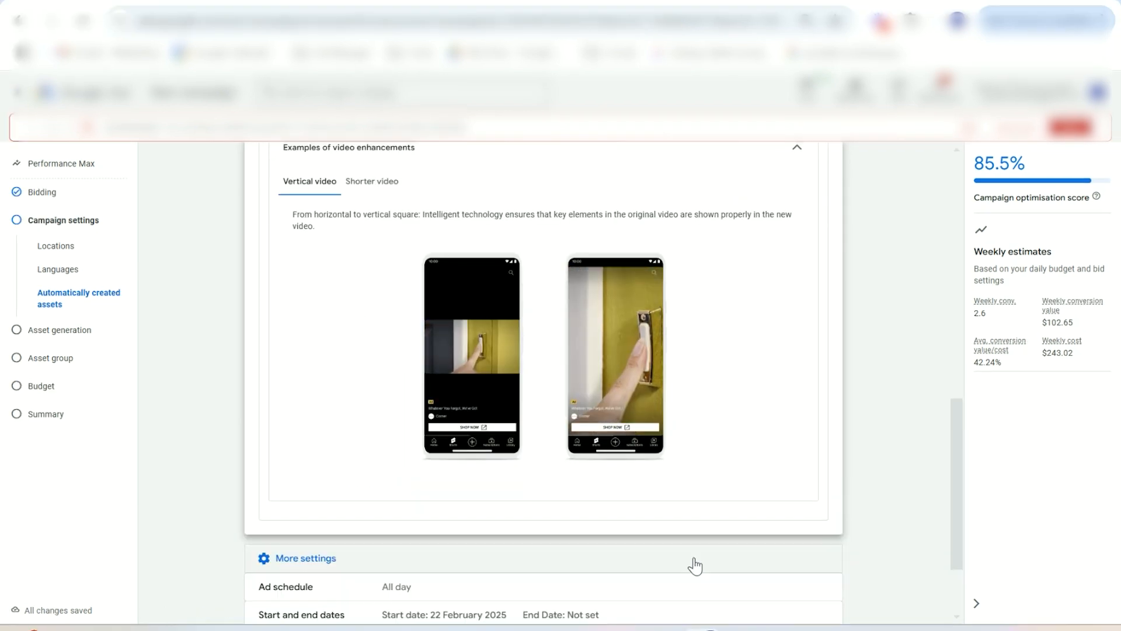
scroll(693, 483, down, 2)
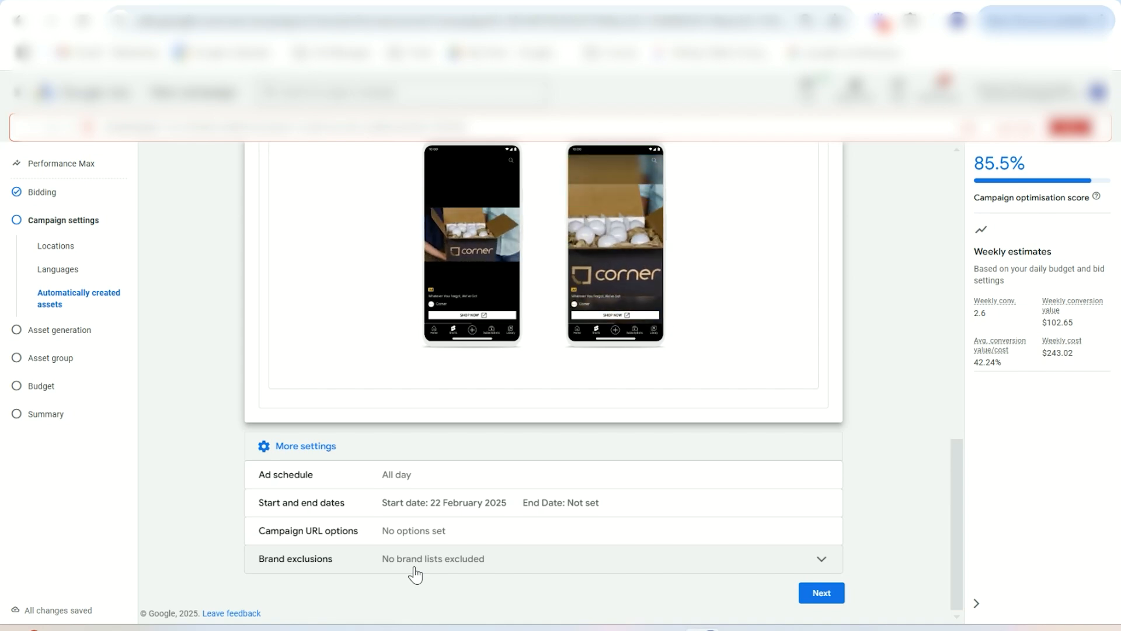
click(820, 593)
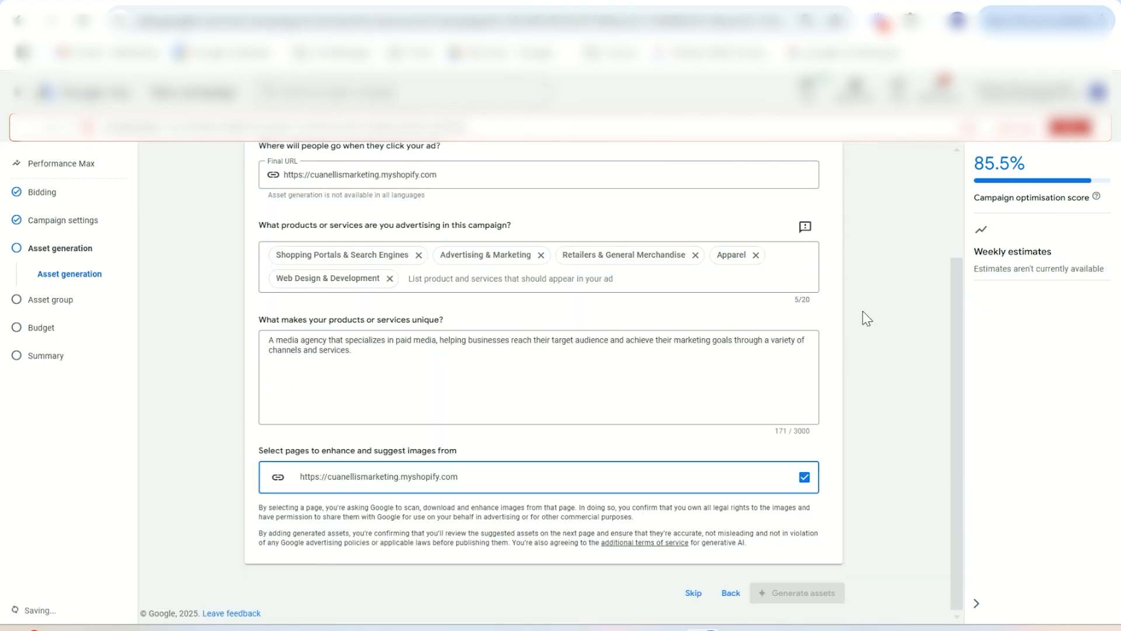
Skip asset generation and name the asset group "Hats"
click(694, 593)
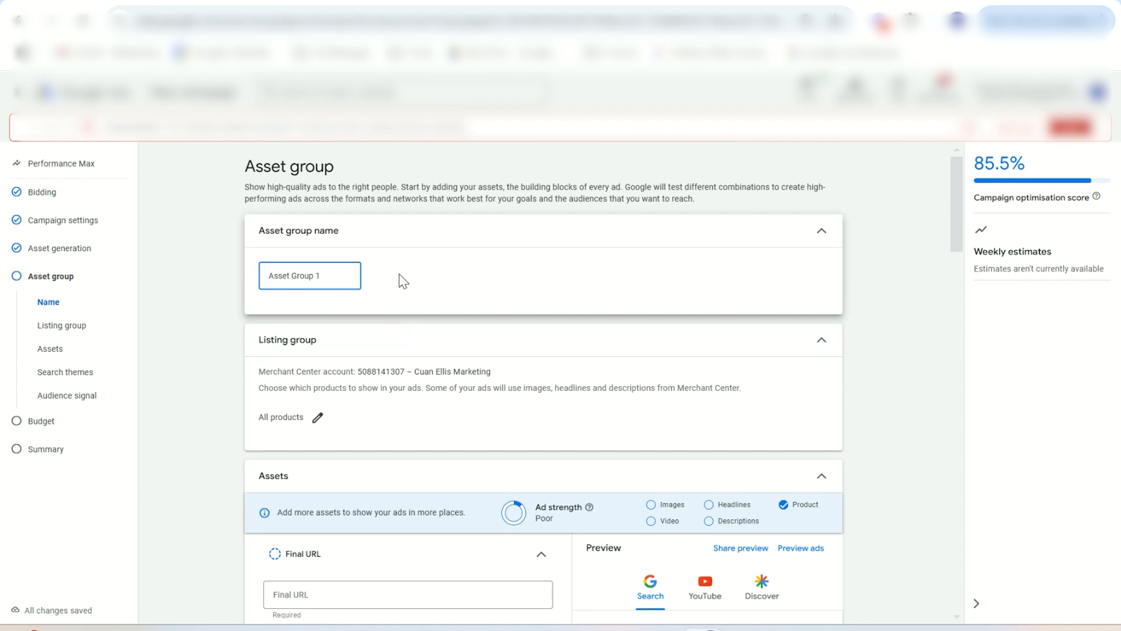
double_click(296, 282)
triple_click(296, 282)
text(Hats)
Open the asset group's listing group for editing and limit it to a selection of products
scroll(575, 301, down, 4)
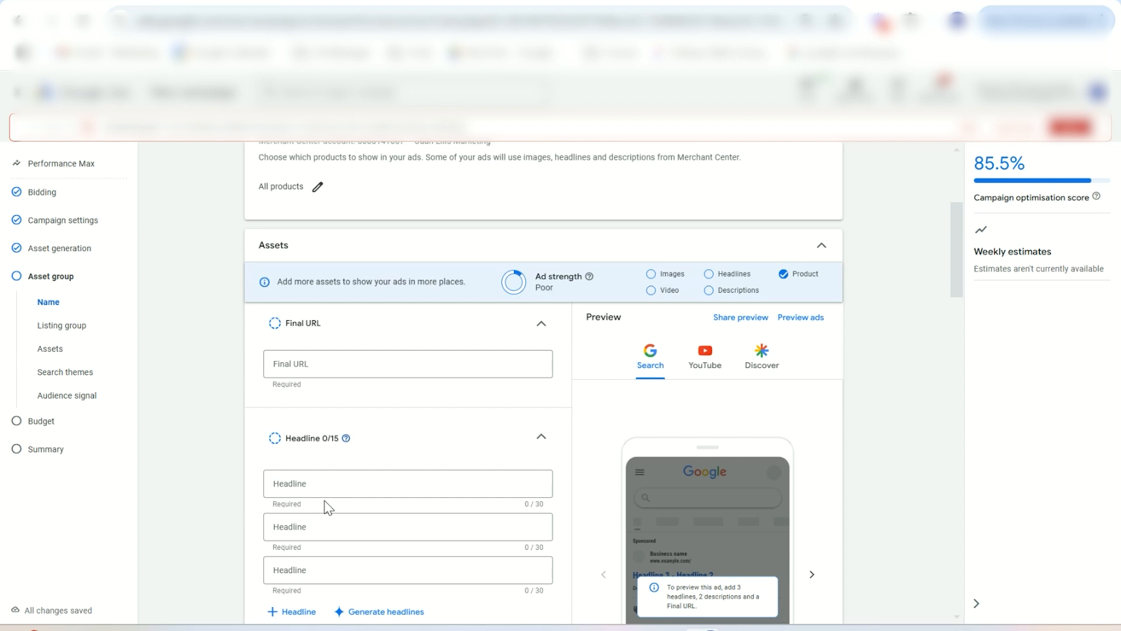
scroll(432, 295, up, 2)
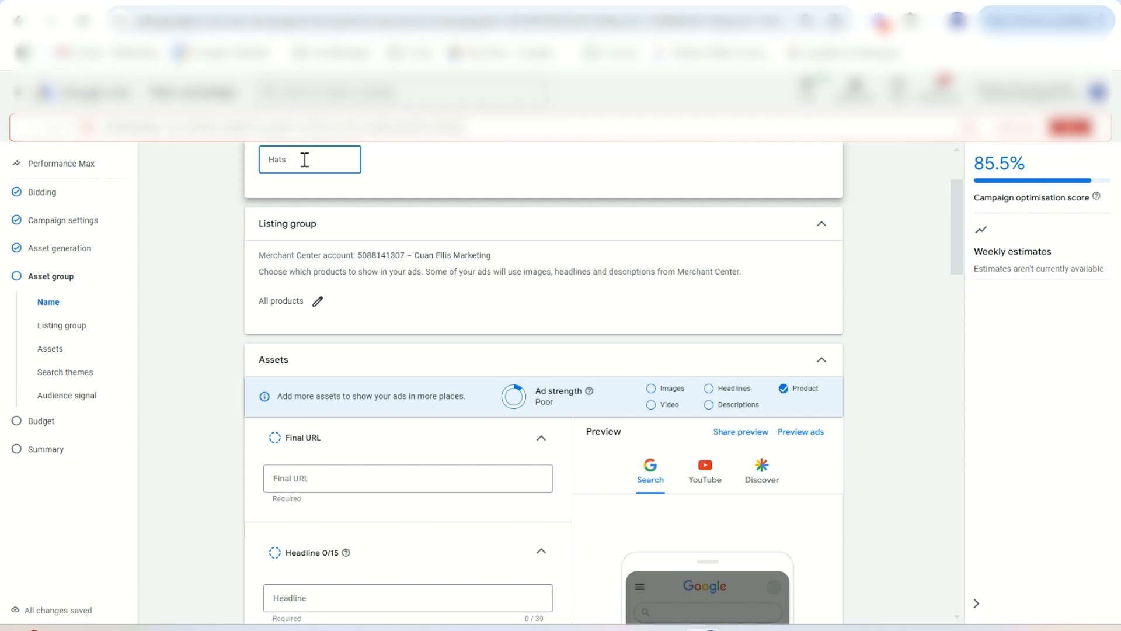
scroll(430, 178, down, 1)
click(317, 248)
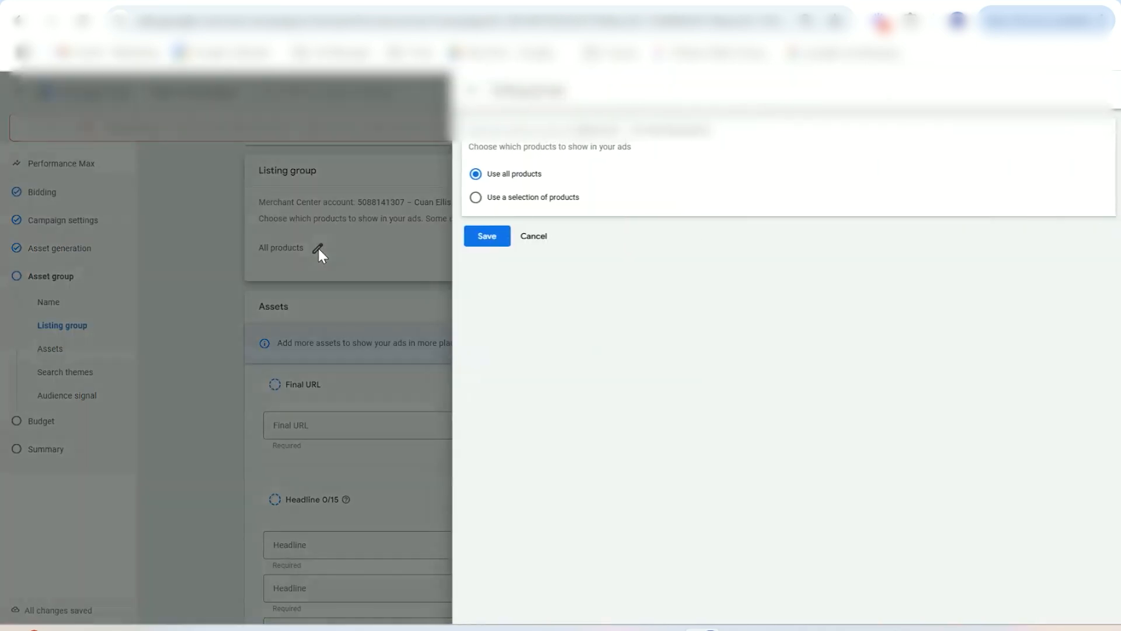
click(549, 198)
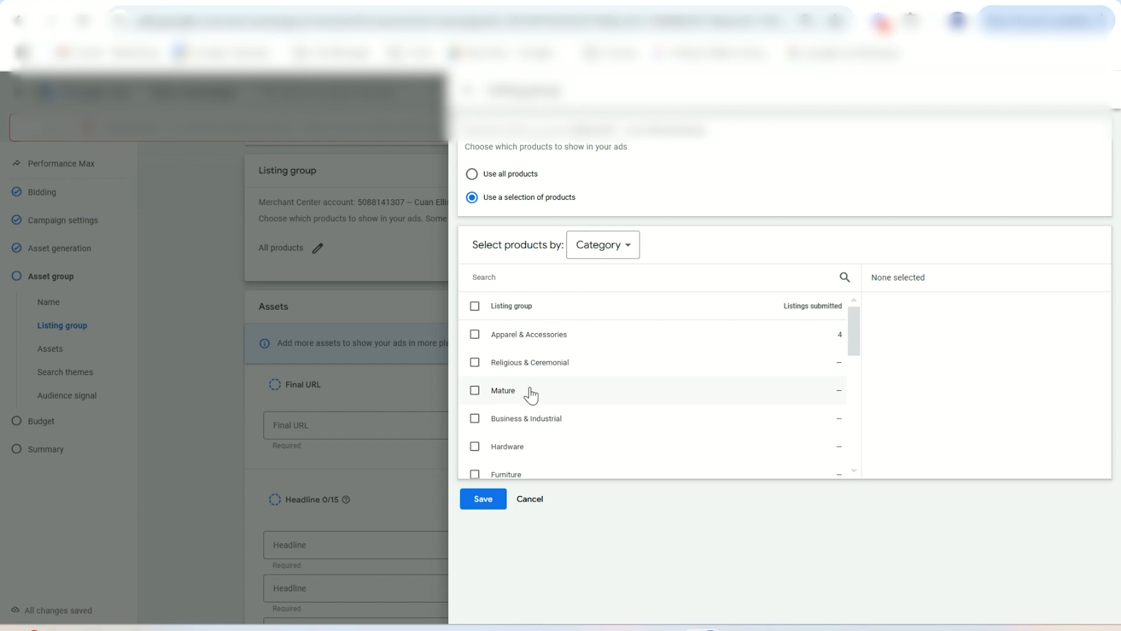
scroll(531, 396, down, 2)
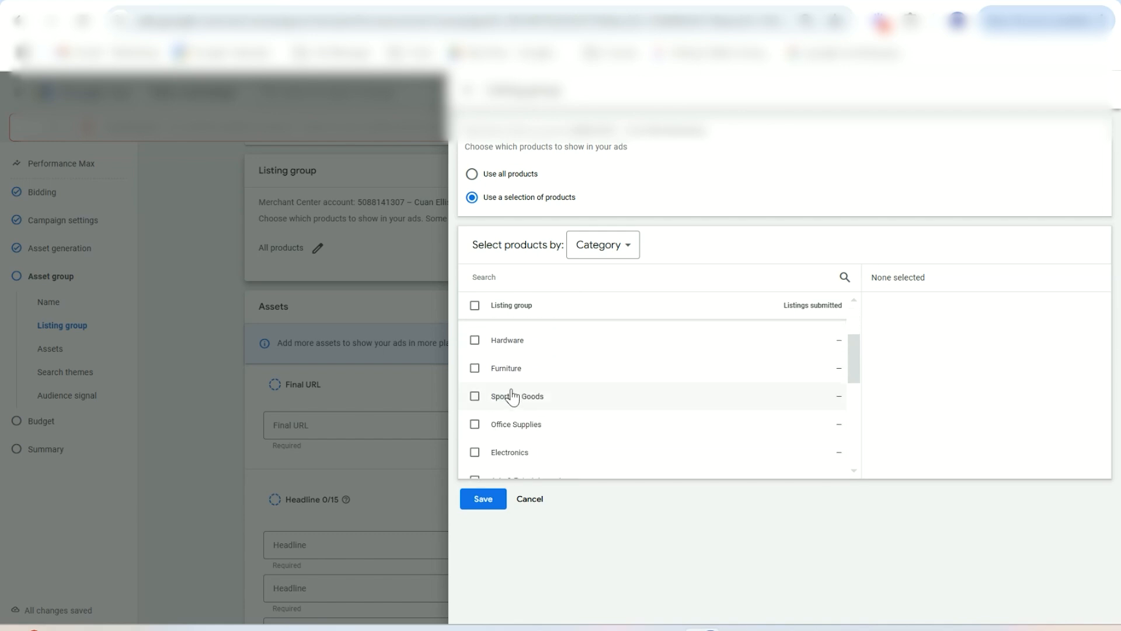
scroll(631, 322, up, 2)
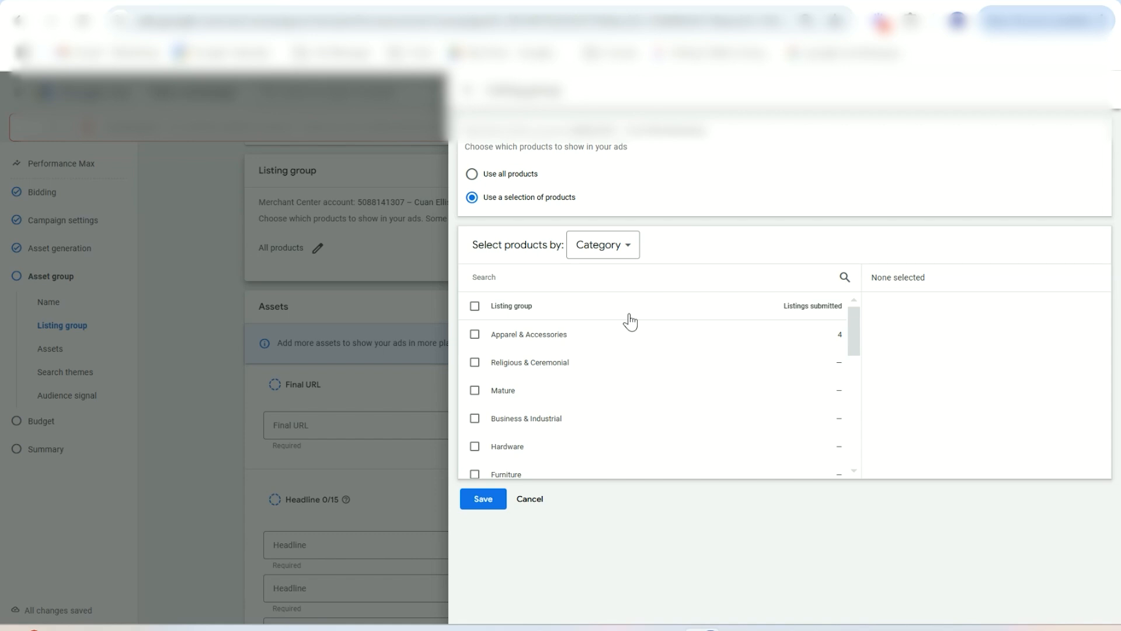
Select products by Item ID, choose both Black Hoodie items, and save the listing group
click(624, 256)
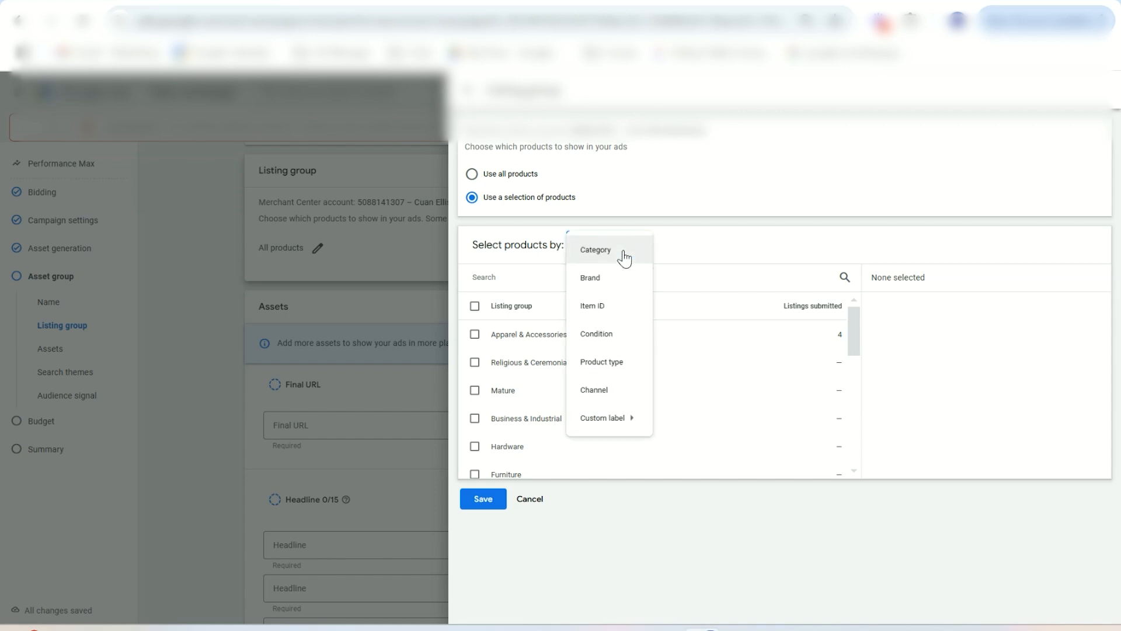
click(628, 315)
click(475, 334)
click(474, 418)
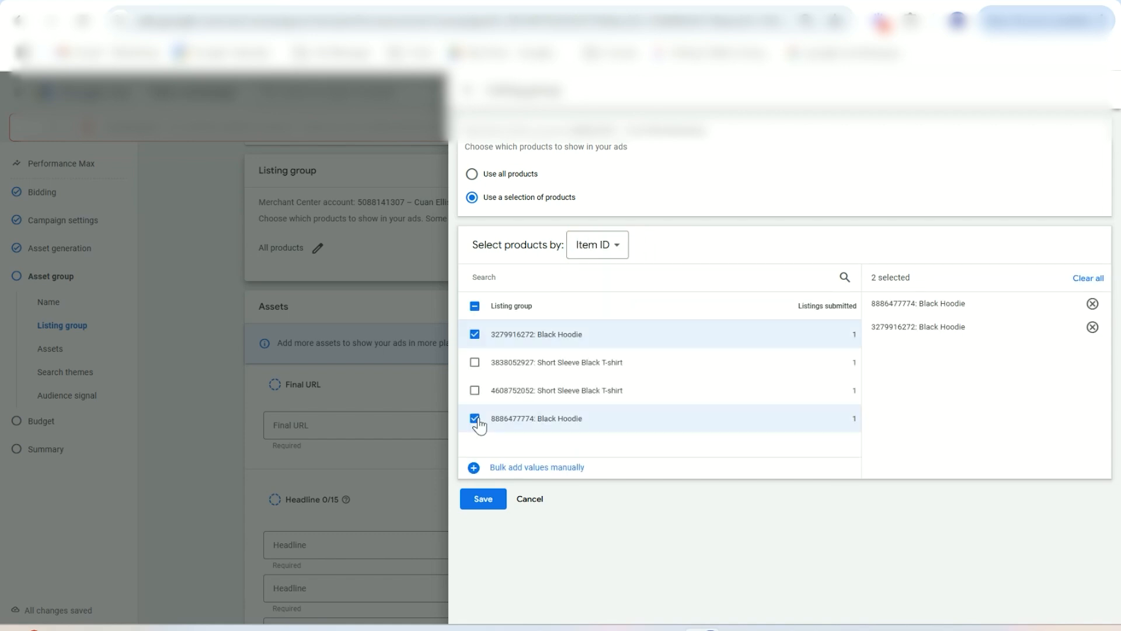
click(484, 499)
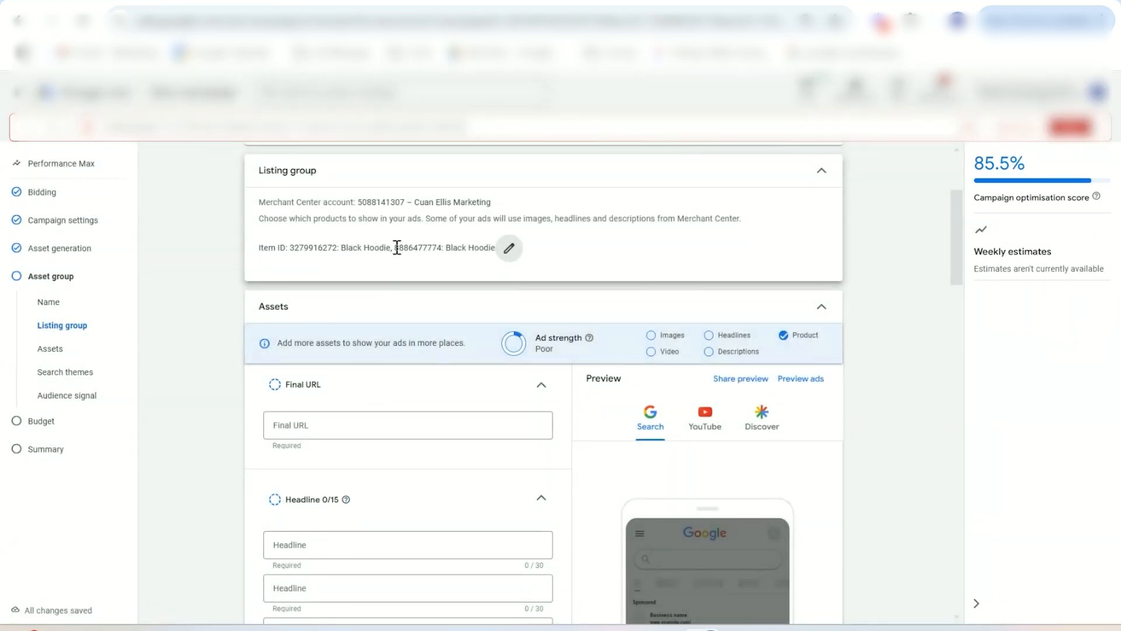
Rename the asset group as "Hoodies"
scroll(395, 248, up, 3)
click(280, 275)
double_click(281, 275)
text(Hoodies)
Using the Google Docs ad copy, fill the three headlines with "Premium Australia Hoodies", "Shop Fresh New Drops Now" and "Aussie-Made, Quality First"
scroll(283, 281, down, 5)
click(291, 324)
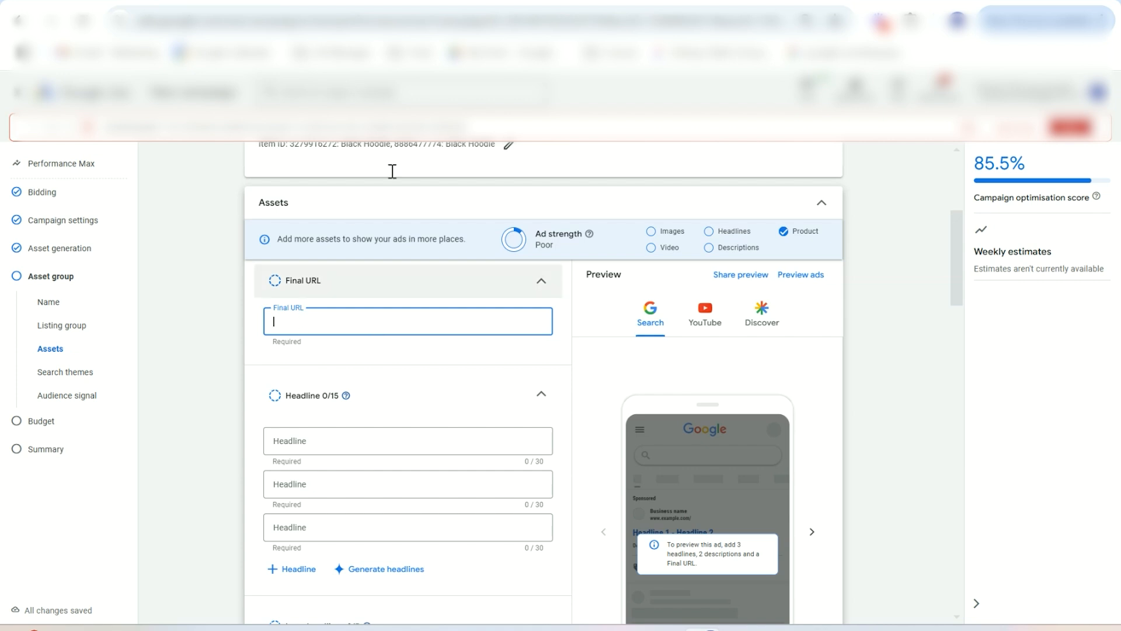
scroll(316, 356, down, 1)
scroll(315, 355, down, 1)
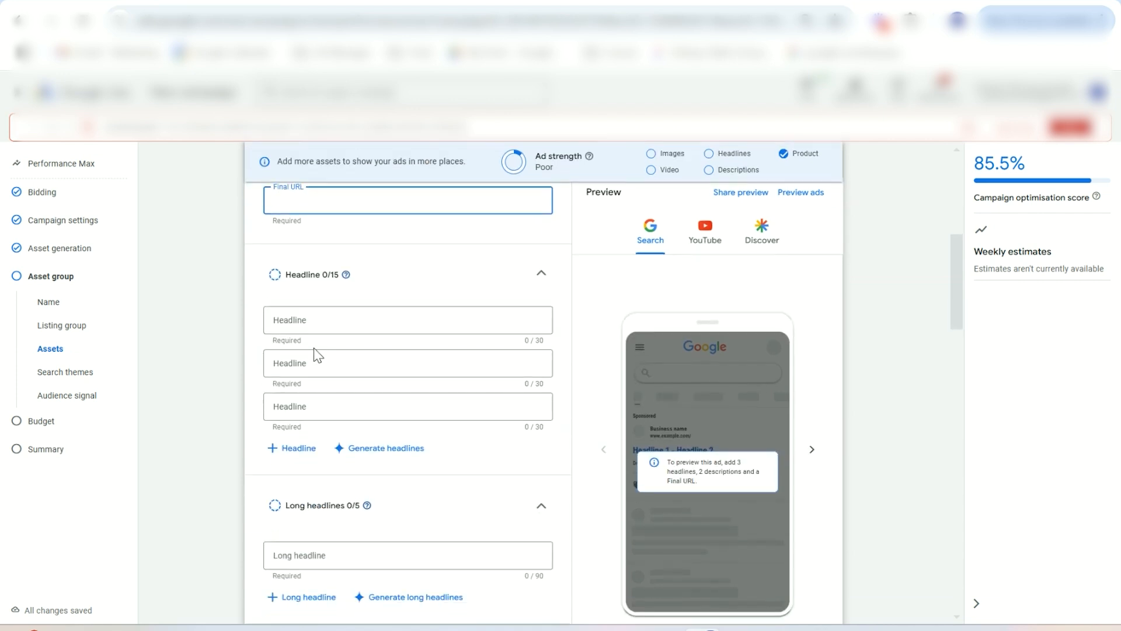
click(333, 322)
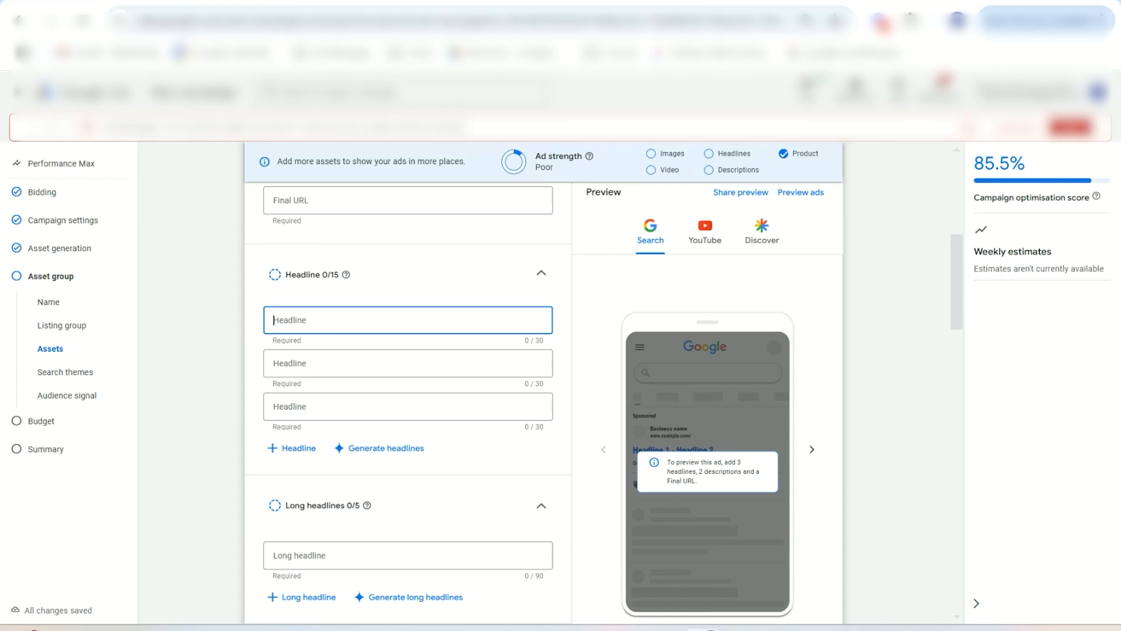
click(740, 2)
scroll(576, 396, down, 15)
scroll(575, 396, down, 20)
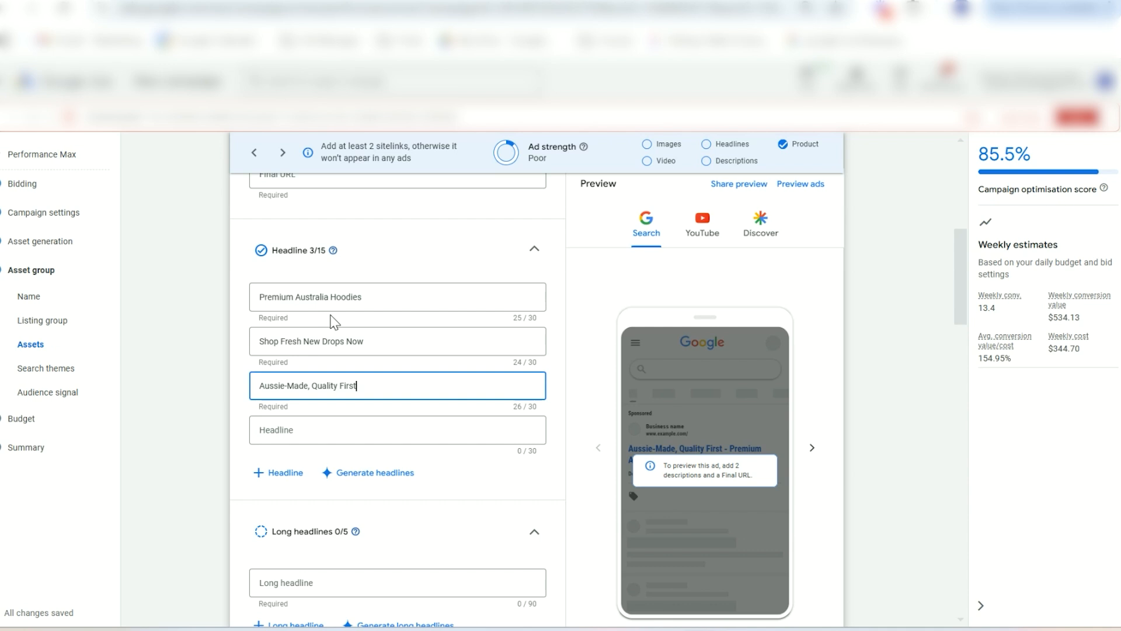
Copy "Upgrade Your Wardrobe with Premium T-Shirts, Hoodies & Hats – Shop Now!" from the Google Docs ad copy into the first long headline
scroll(332, 321, down, 2)
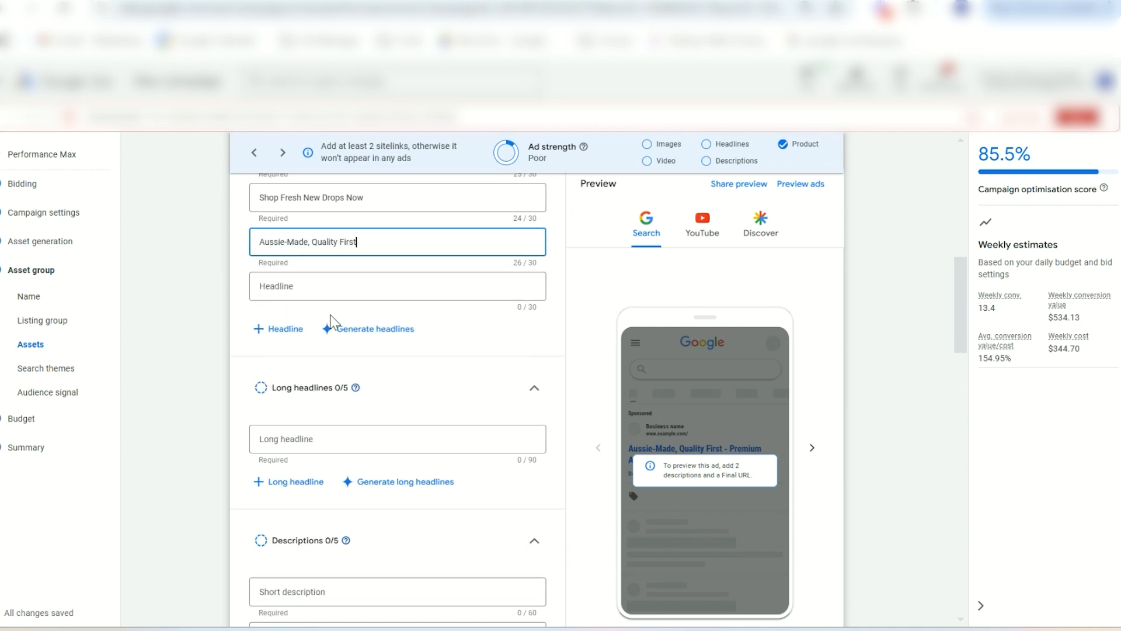
scroll(348, 444, down, 2)
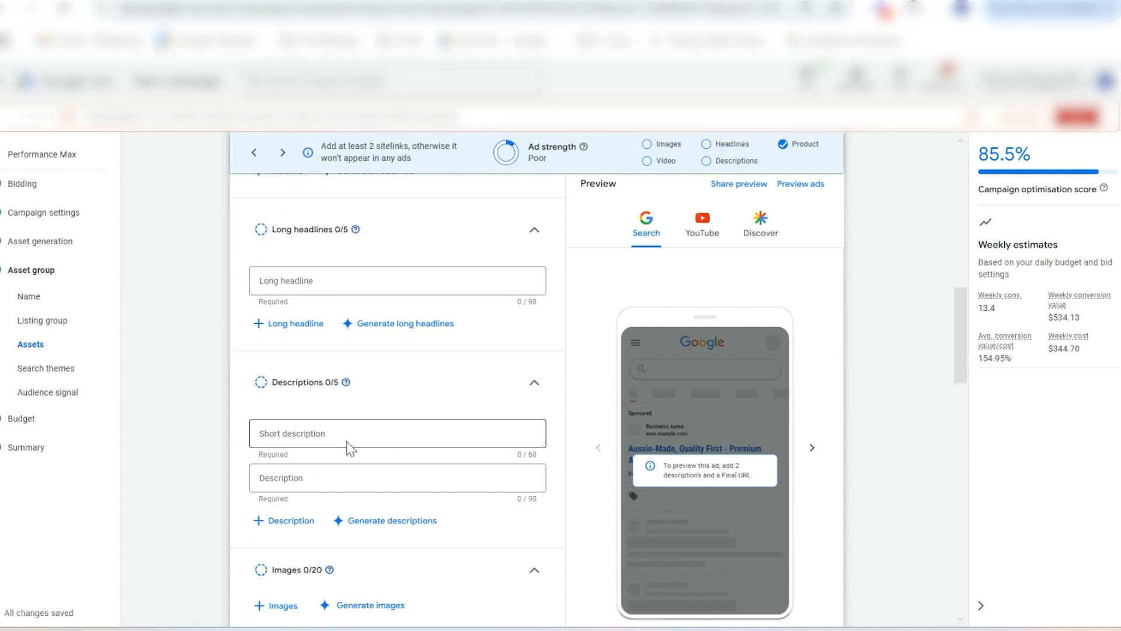
scroll(348, 445, up, 4)
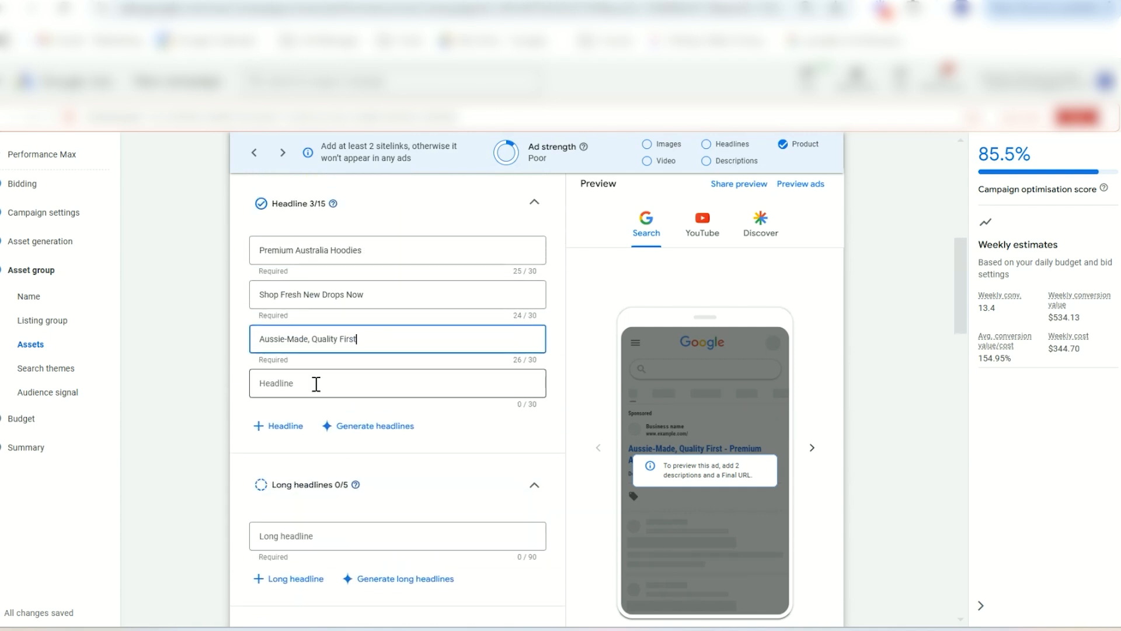
click(648, 1)
scroll(497, 343, down, 4)
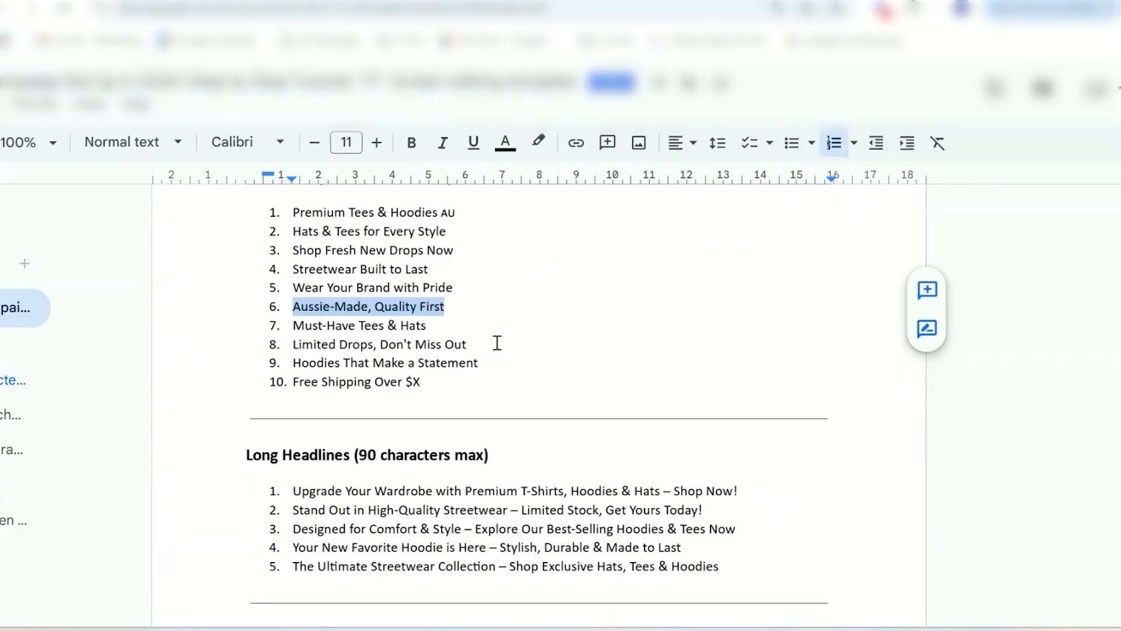
drag(740, 273, 292, 273)
key(ctrl+c)
key(ctrl+shift+Tab)
scroll(328, 390, down, 3)
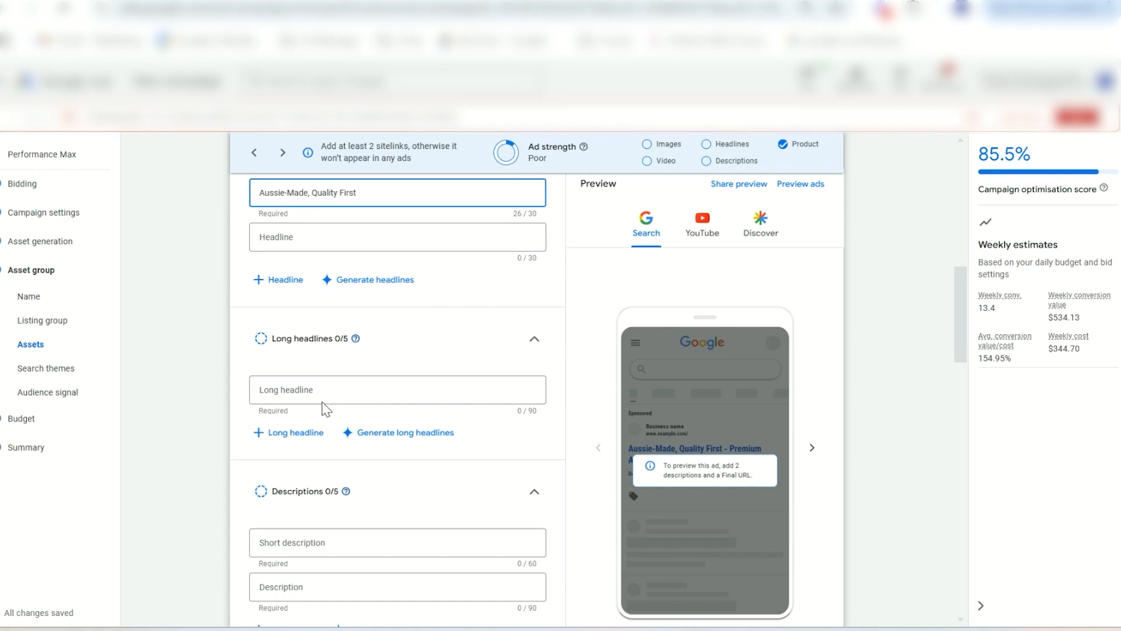
click(325, 392)
key(ctrl+v)
Copy the document's first description, starting "Quality tees, hoodies & hats", into the second long headline and the 90-character description
scroll(327, 392, down, 3)
key(ctrl+Tab)
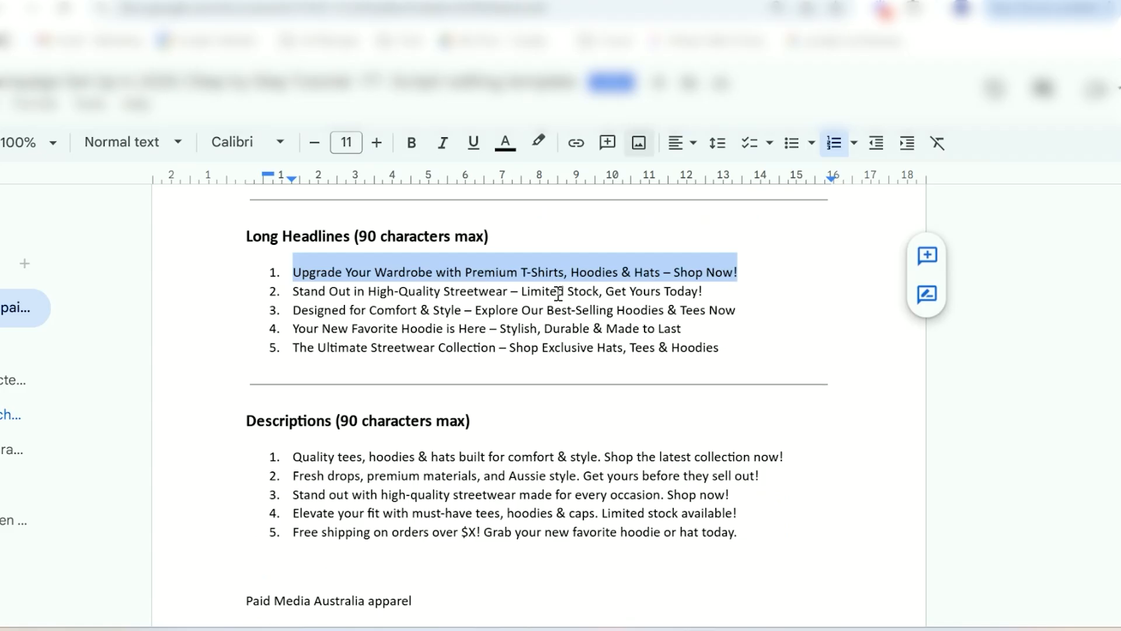
scroll(551, 301, down, 2)
key(ctrl+shift+Tab)
scroll(458, 335, up, 8)
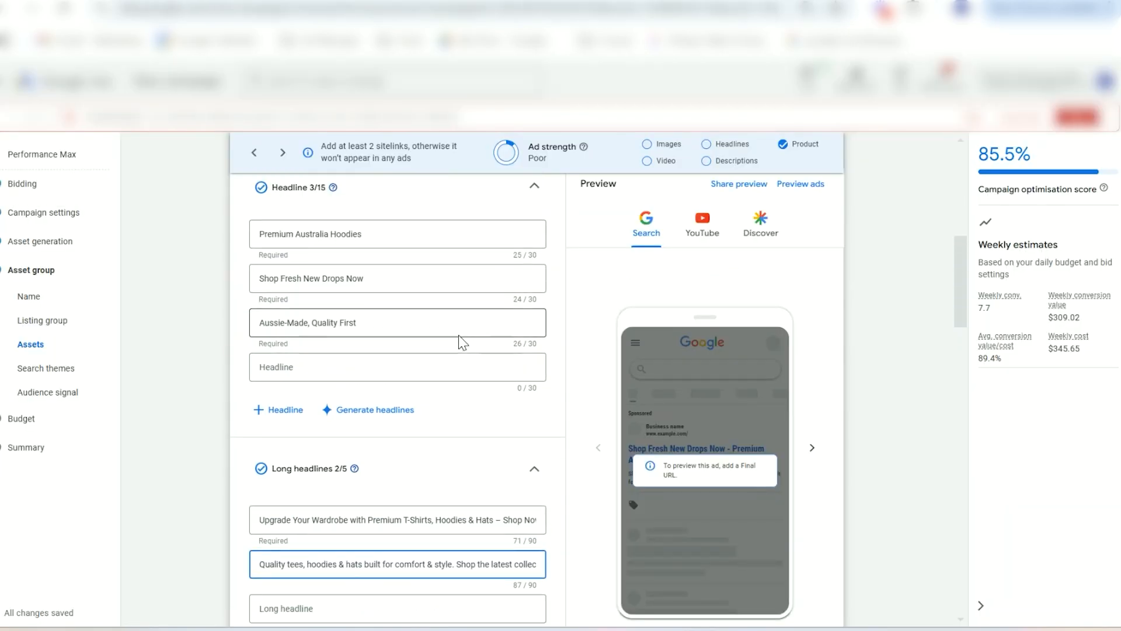
scroll(460, 344, up, 1)
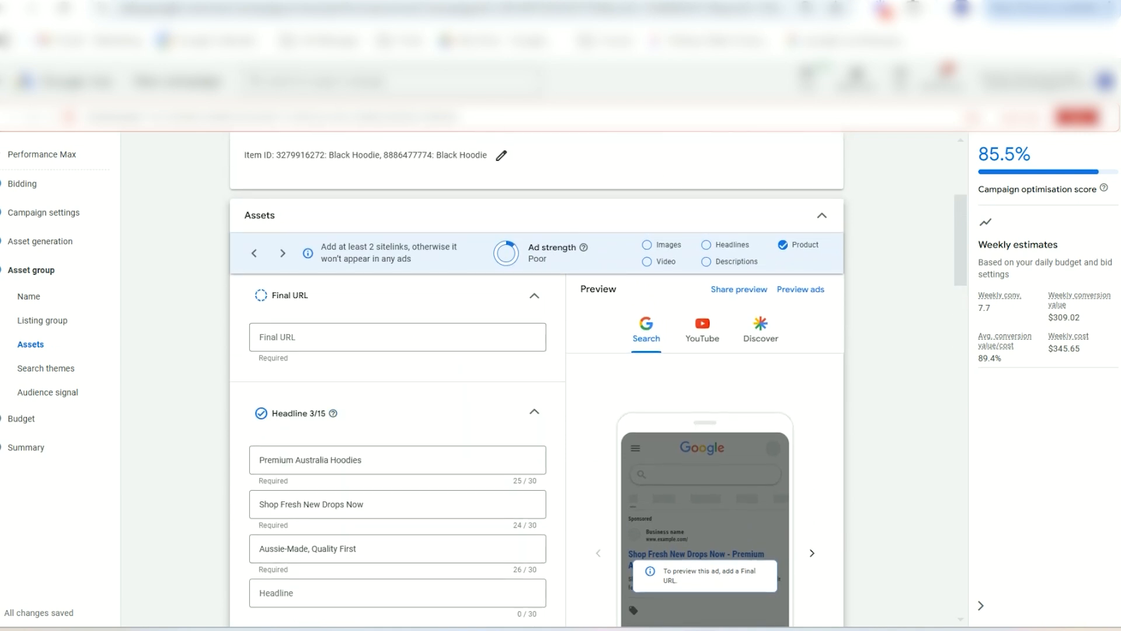
click(409, 340)
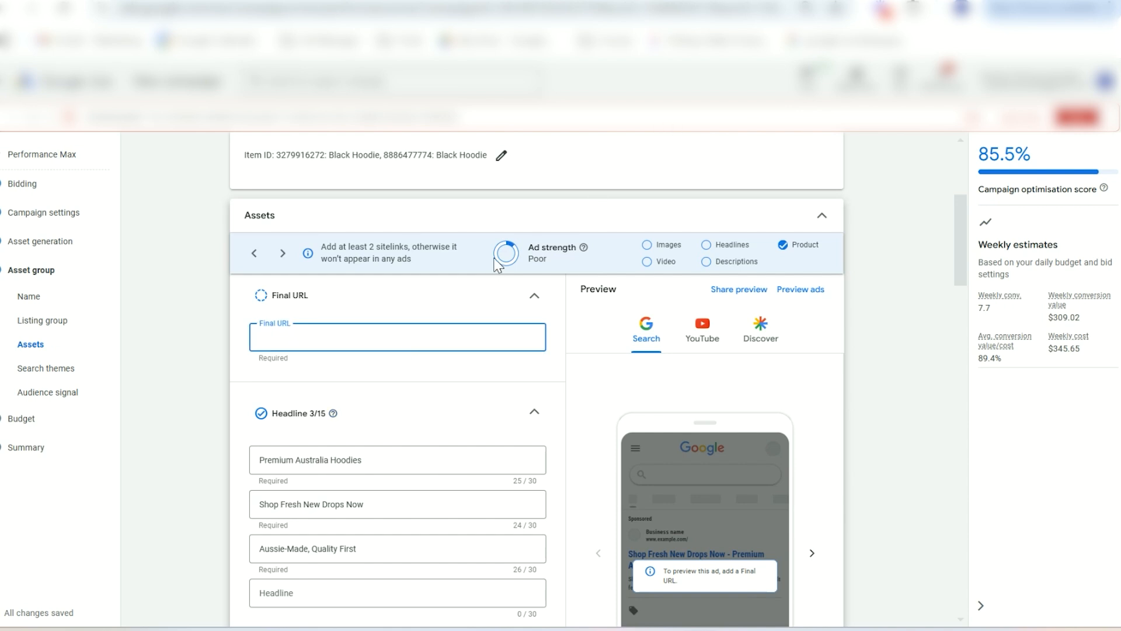
text(http://paidmediaaustralia.com)
scroll(496, 264, down, 1)
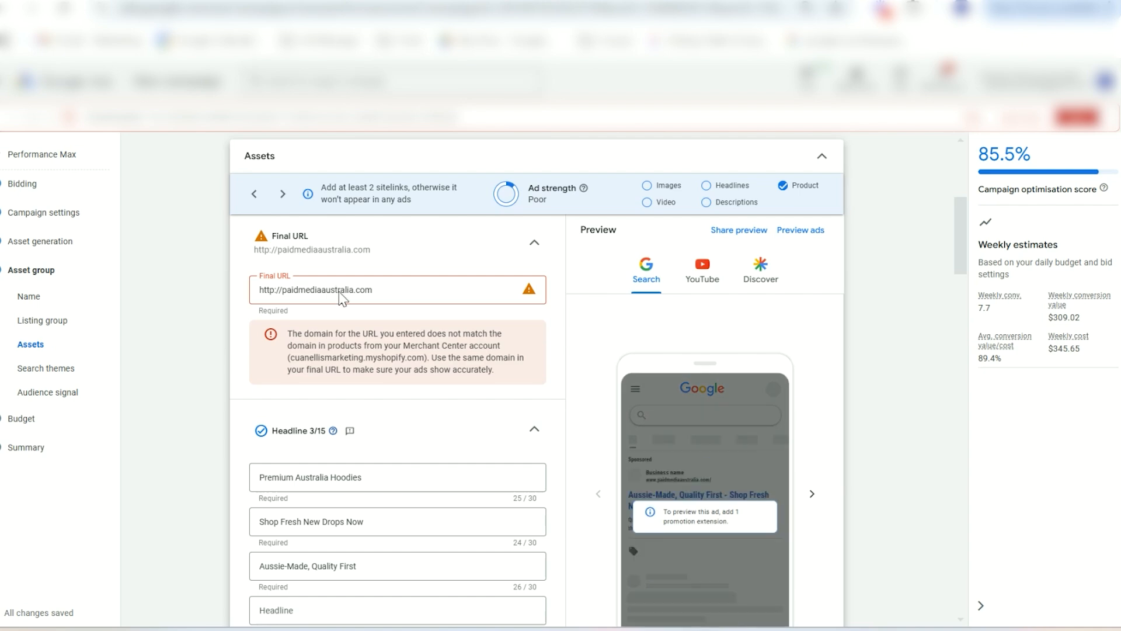
Add three images of the black clothing to the asset group's image assets
scroll(509, 381, up, 5)
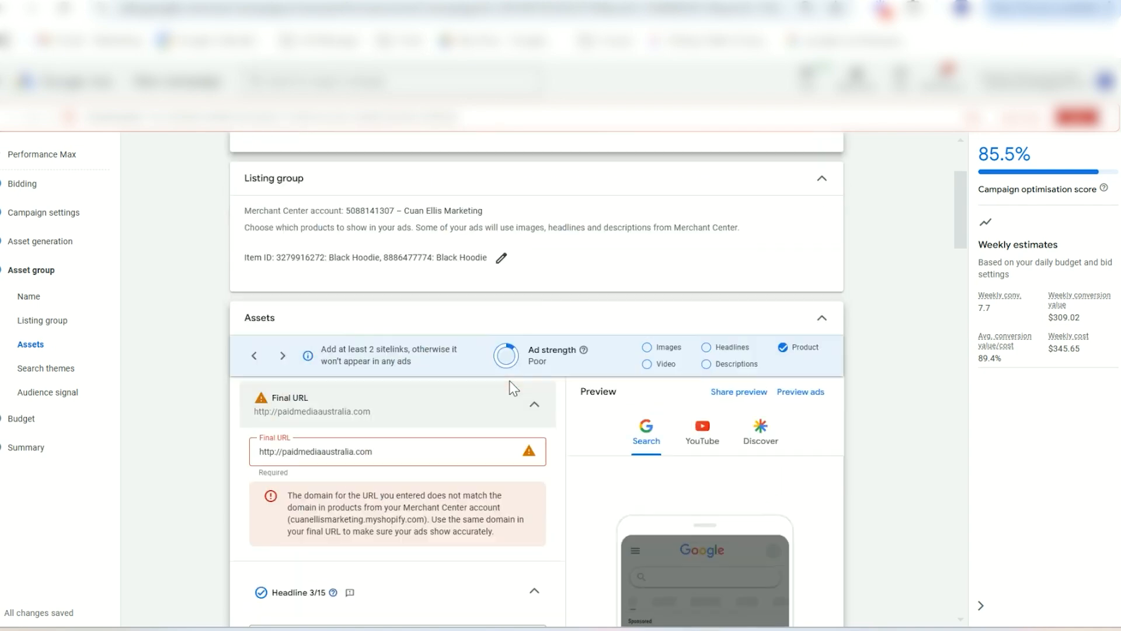
scroll(514, 388, up, 1)
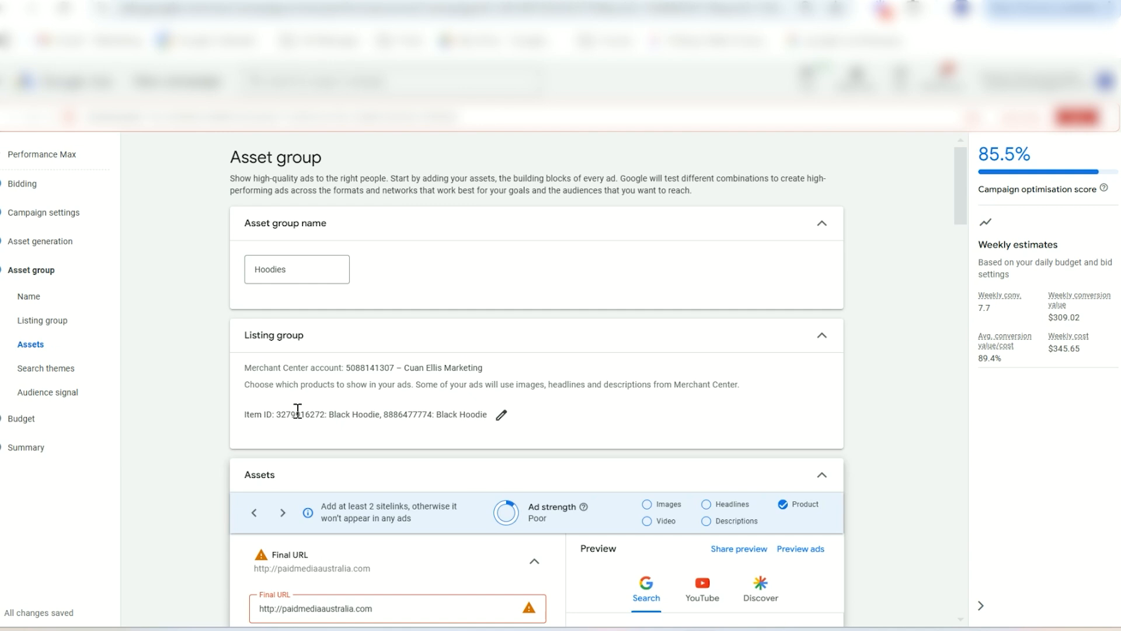
scroll(297, 411, down, 5)
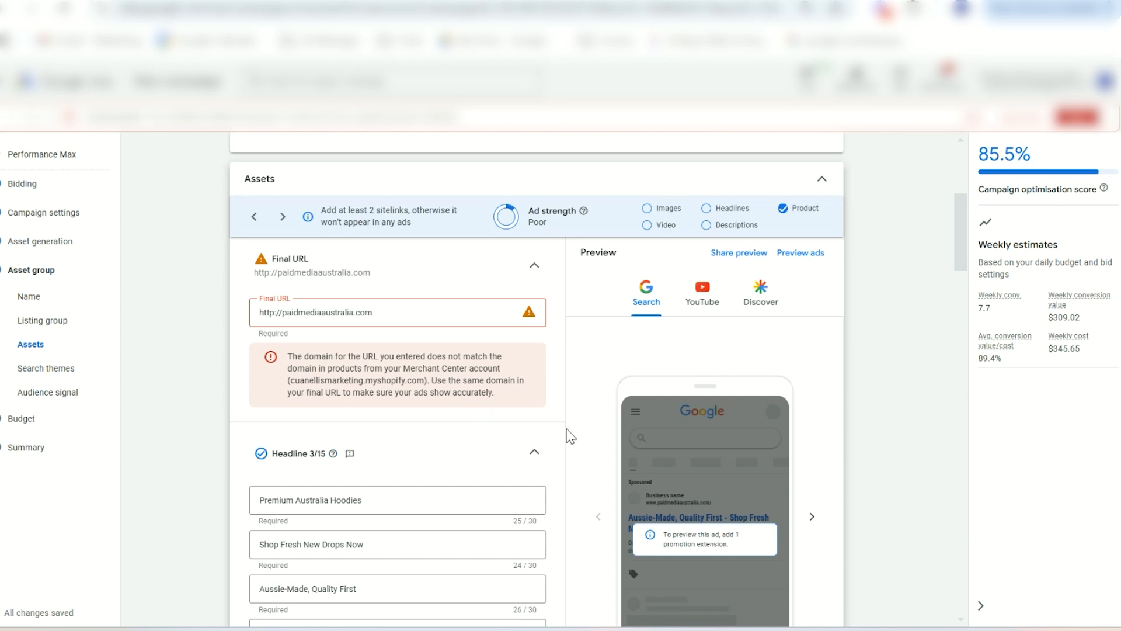
scroll(490, 393, down, 3)
scroll(491, 402, down, 10)
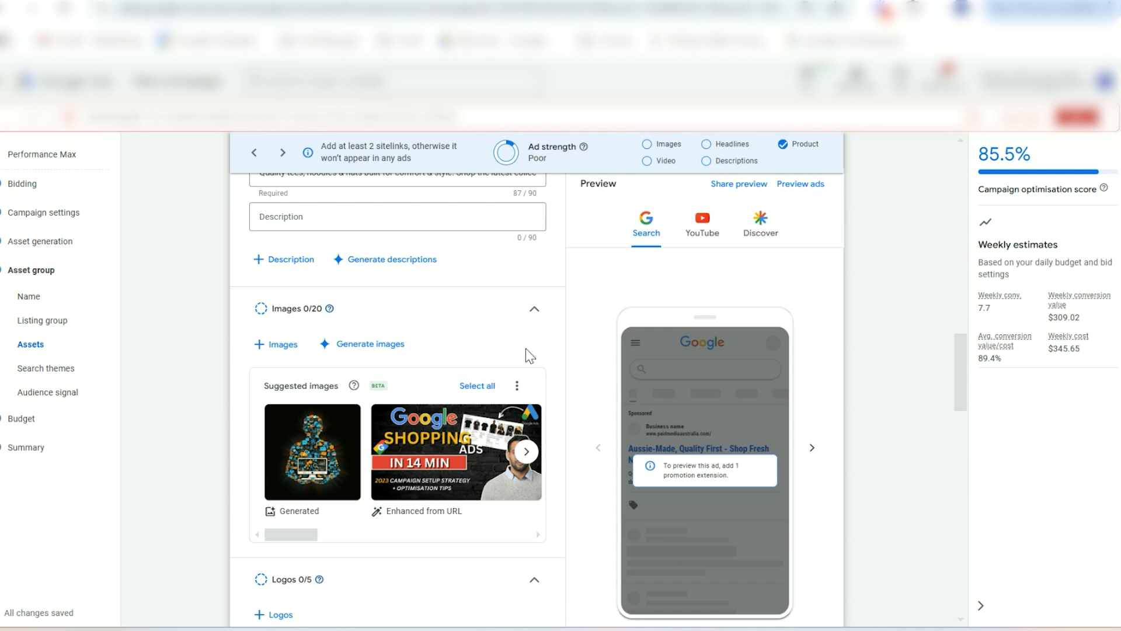
scroll(370, 295, up, 3)
scroll(371, 296, down, 3)
click(276, 350)
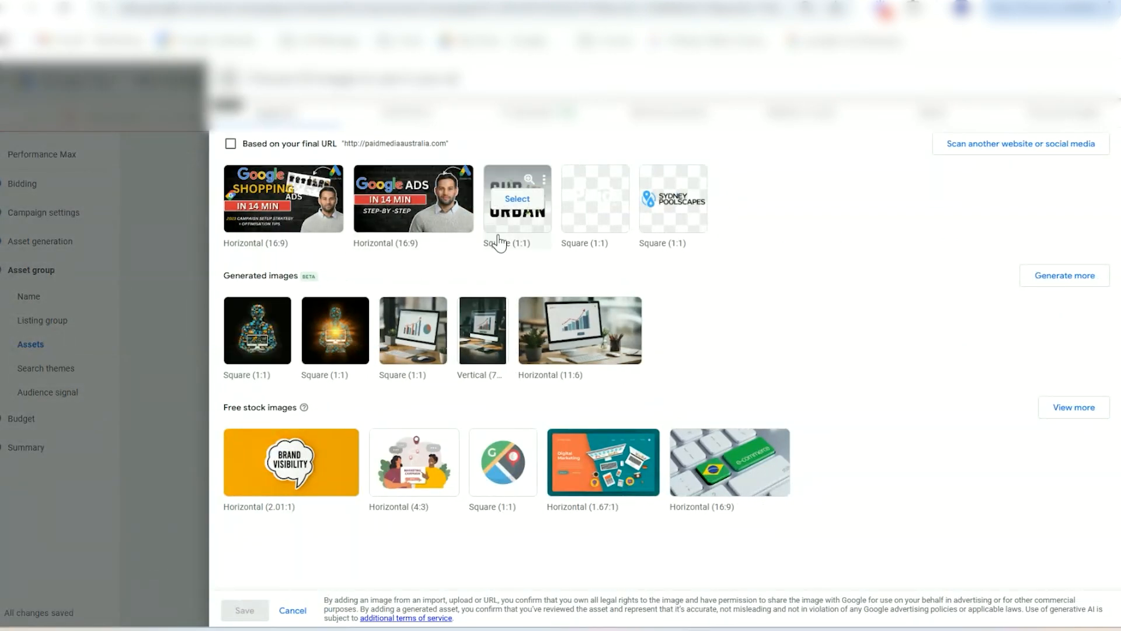
click(407, 112)
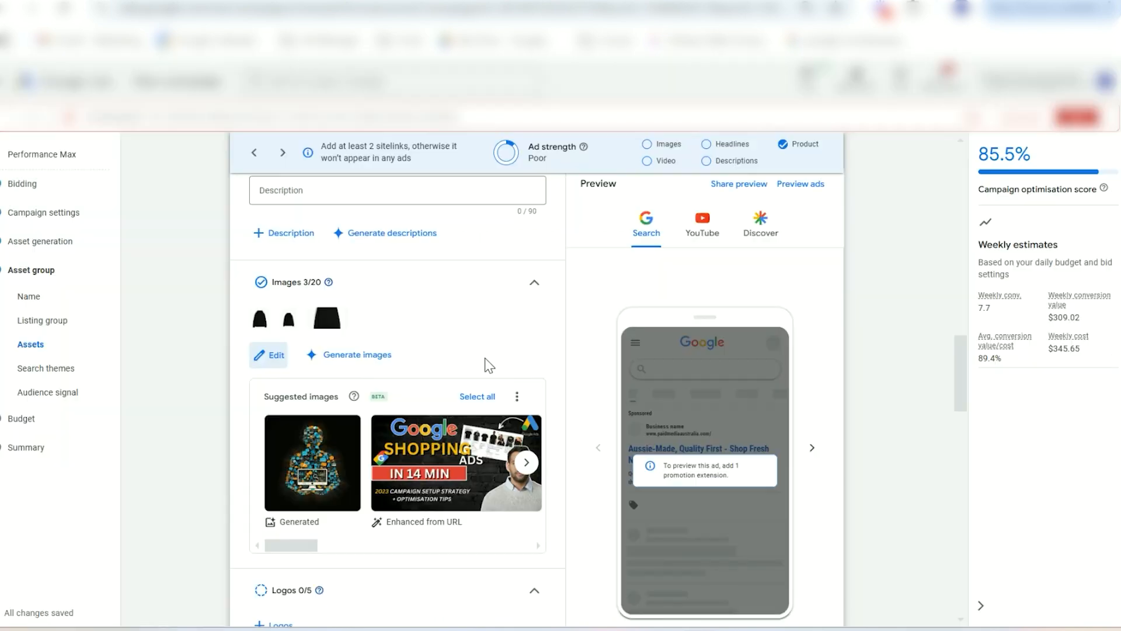
Set the asset group's business name to "Paid Media Australia"
scroll(488, 366, up, 1)
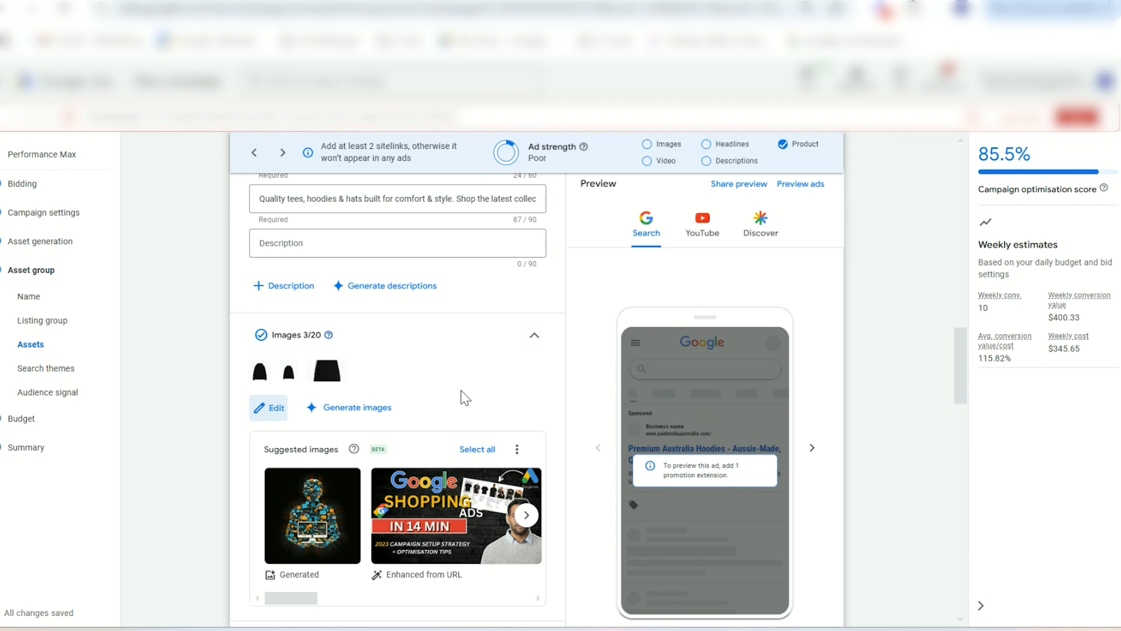
scroll(466, 398, down, 5)
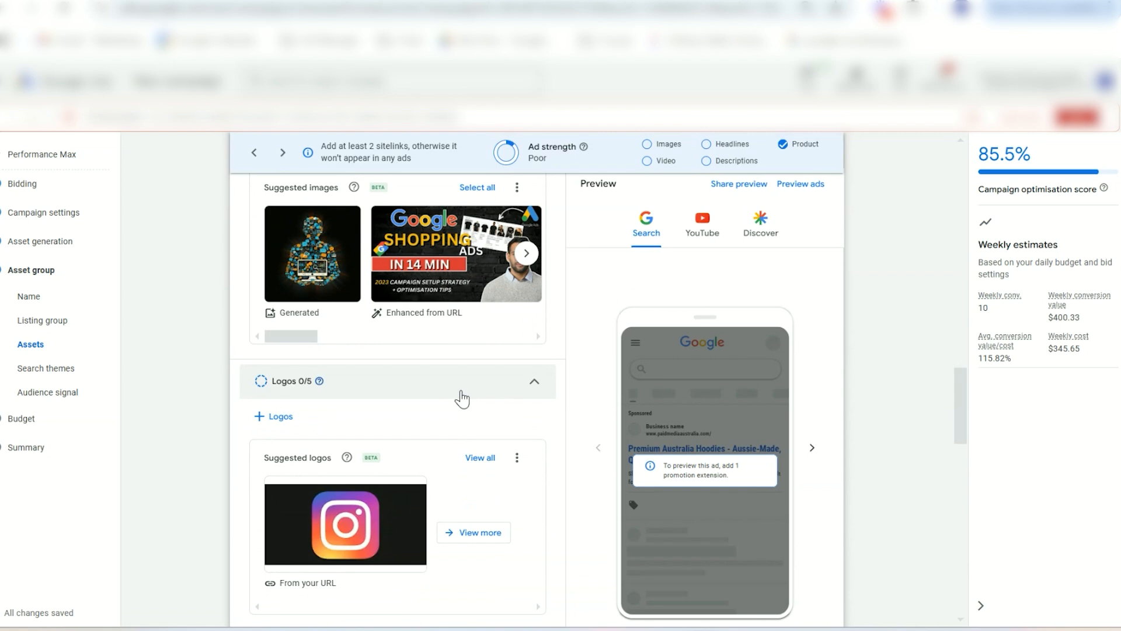
scroll(461, 399, up, 3)
scroll(463, 393, down, 5)
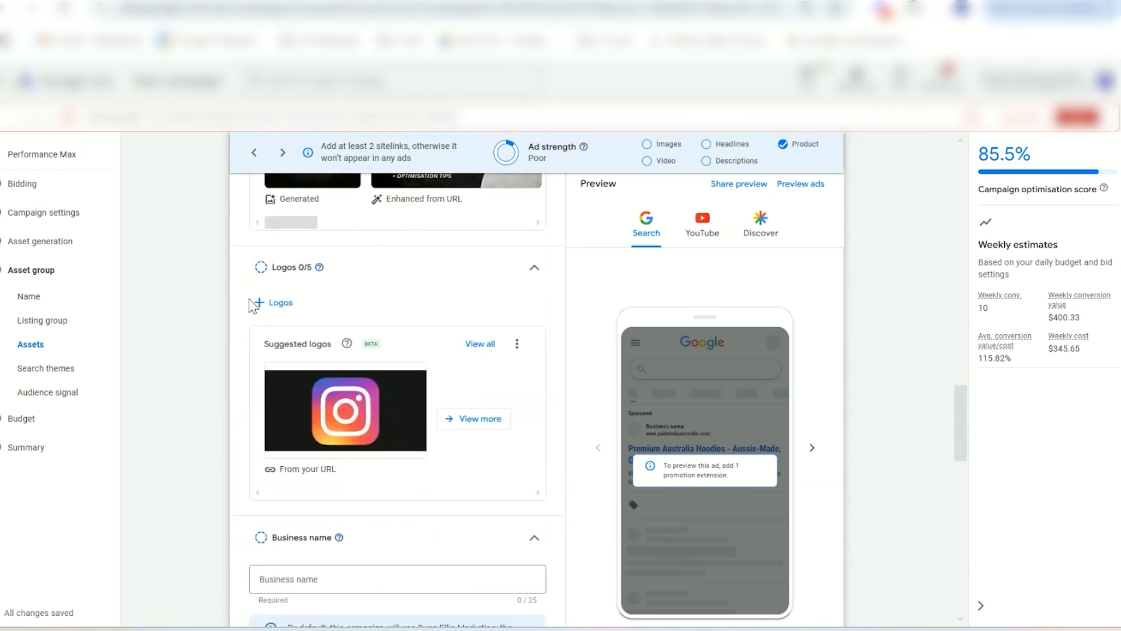
scroll(271, 303, down, 5)
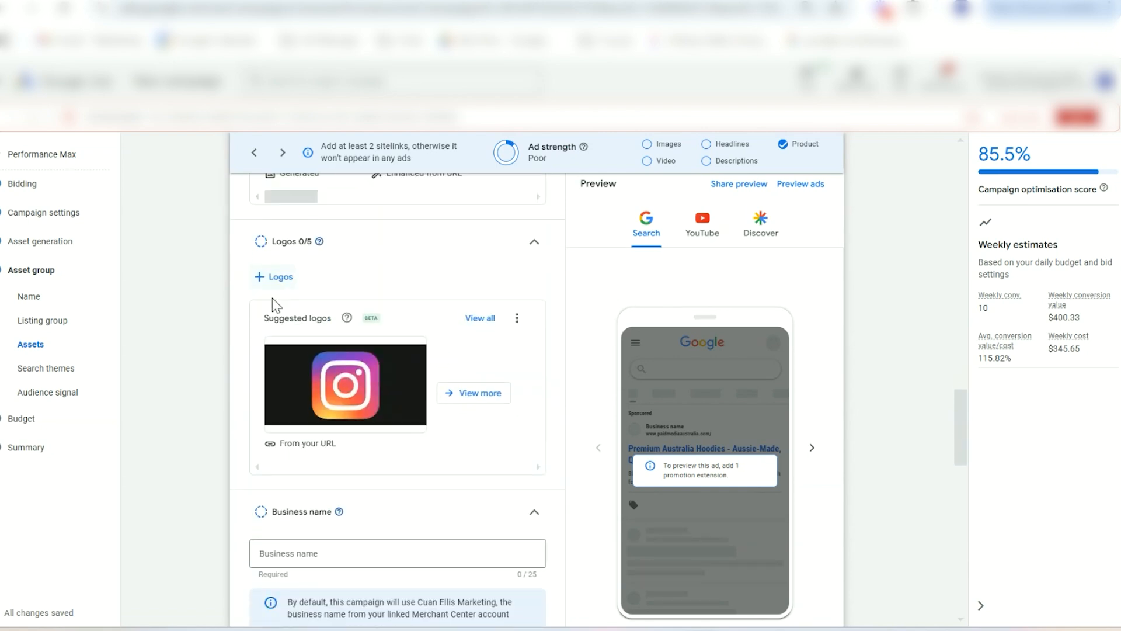
click(311, 301)
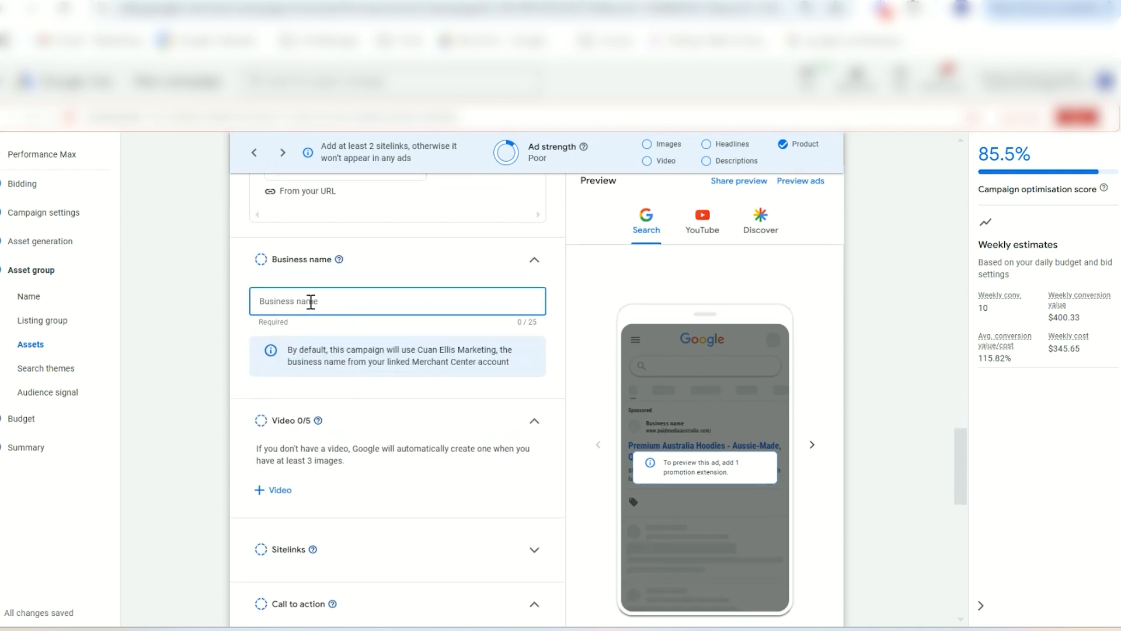
text(Paid Media)
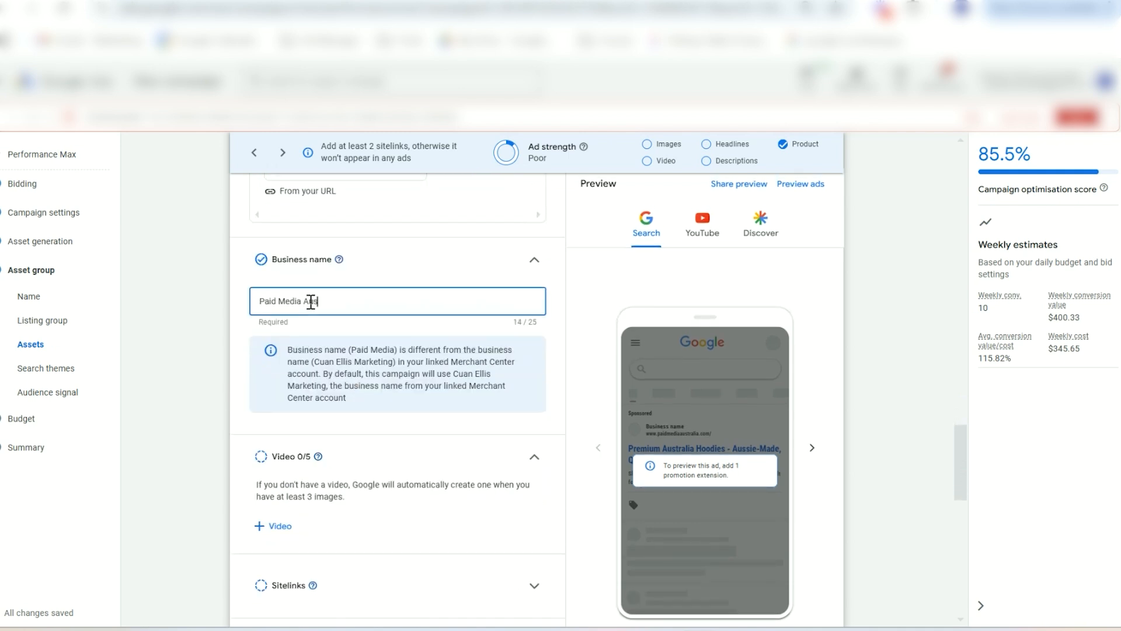
Examine the image and video assets, then expand the sitelinks and check them against the search ad preview
scroll(284, 339, down, 3)
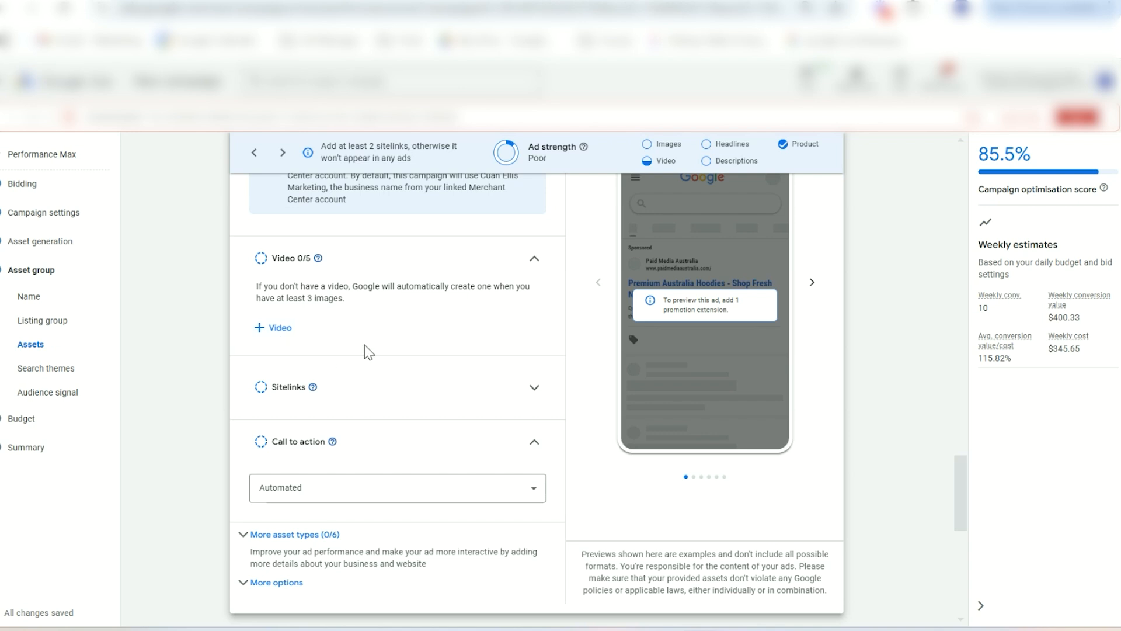
scroll(373, 312, up, 6)
scroll(372, 305, up, 6)
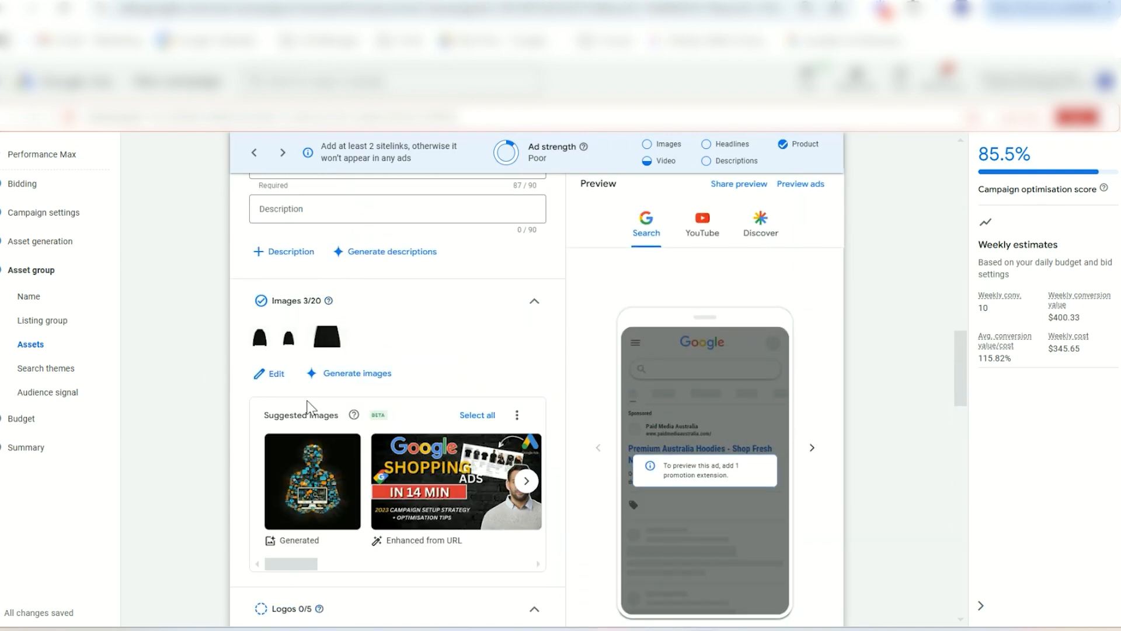
scroll(370, 451, down, 12)
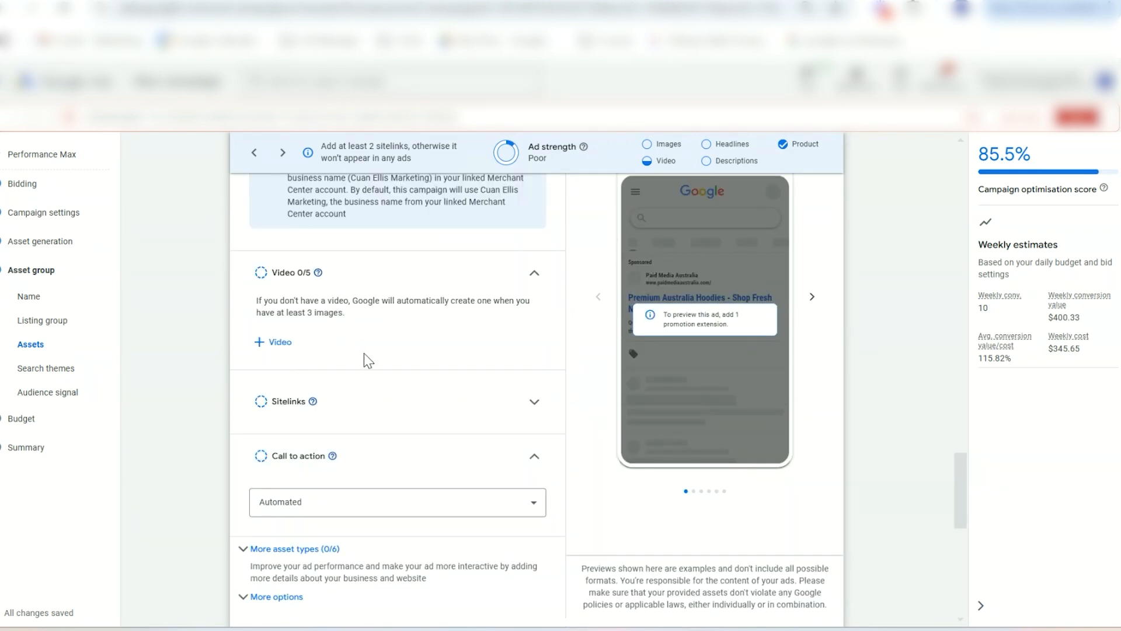
scroll(409, 362, down, 1)
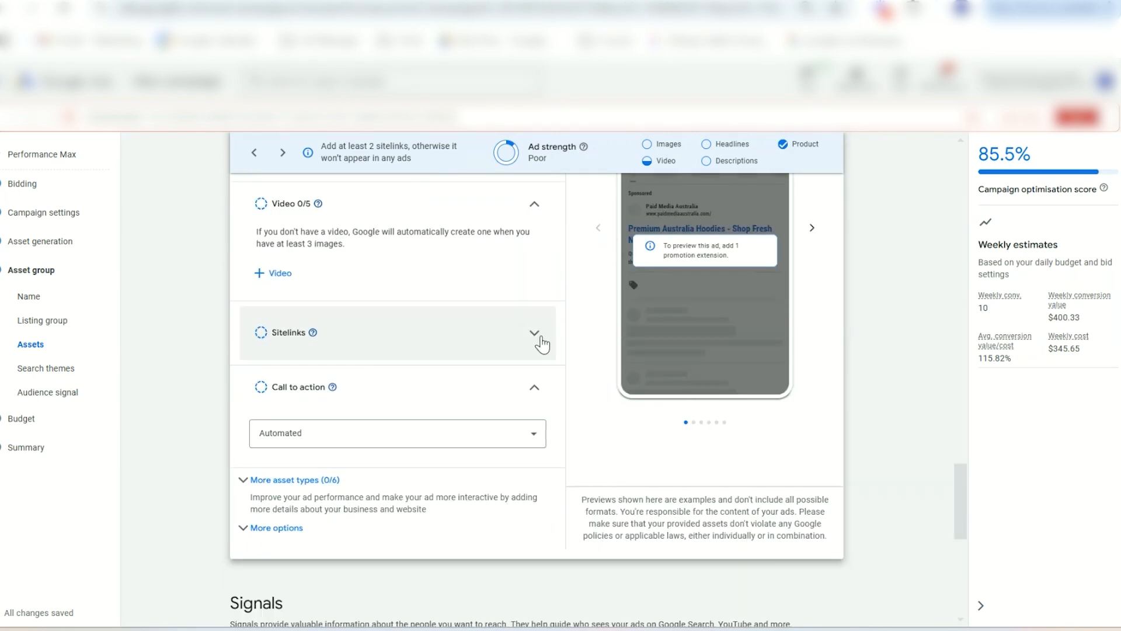
click(535, 333)
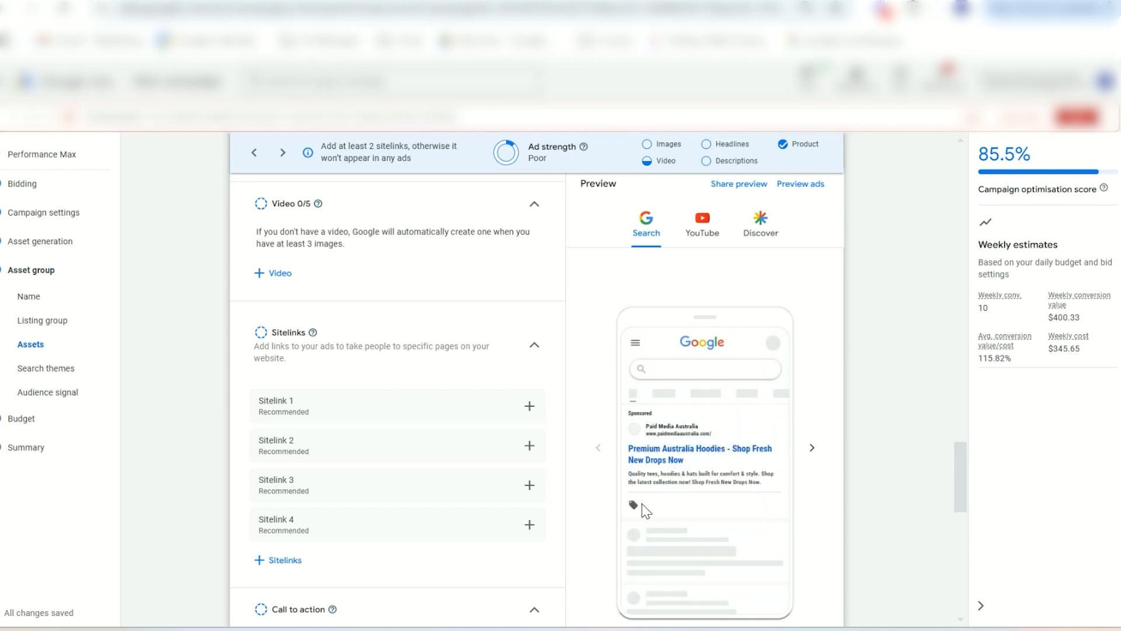
scroll(646, 512, down, 1)
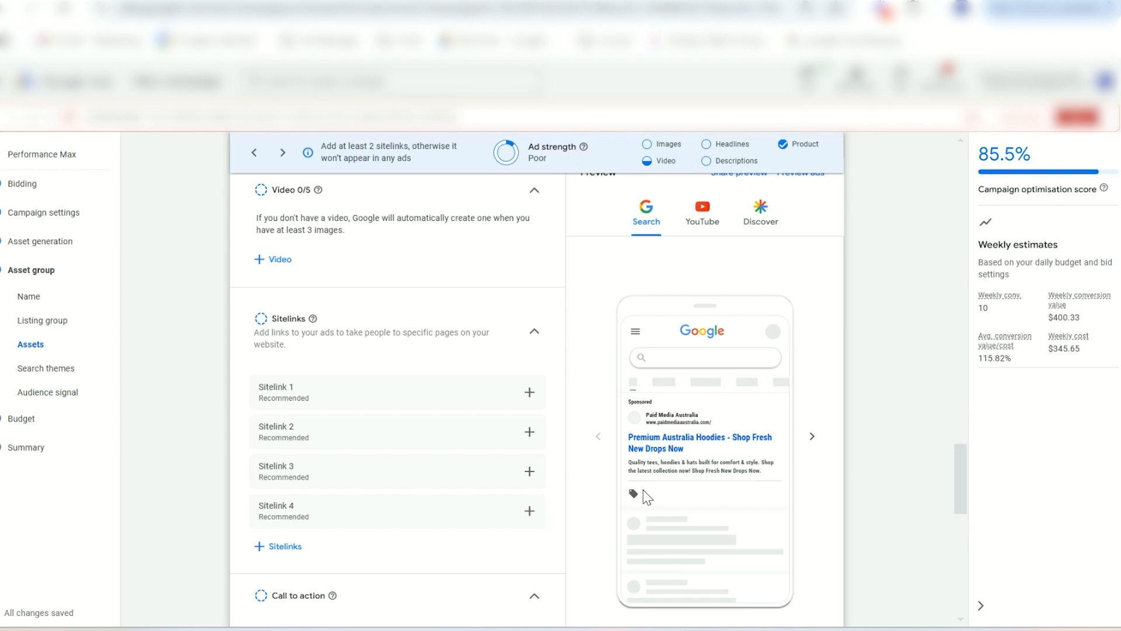
scroll(643, 489, down, 5)
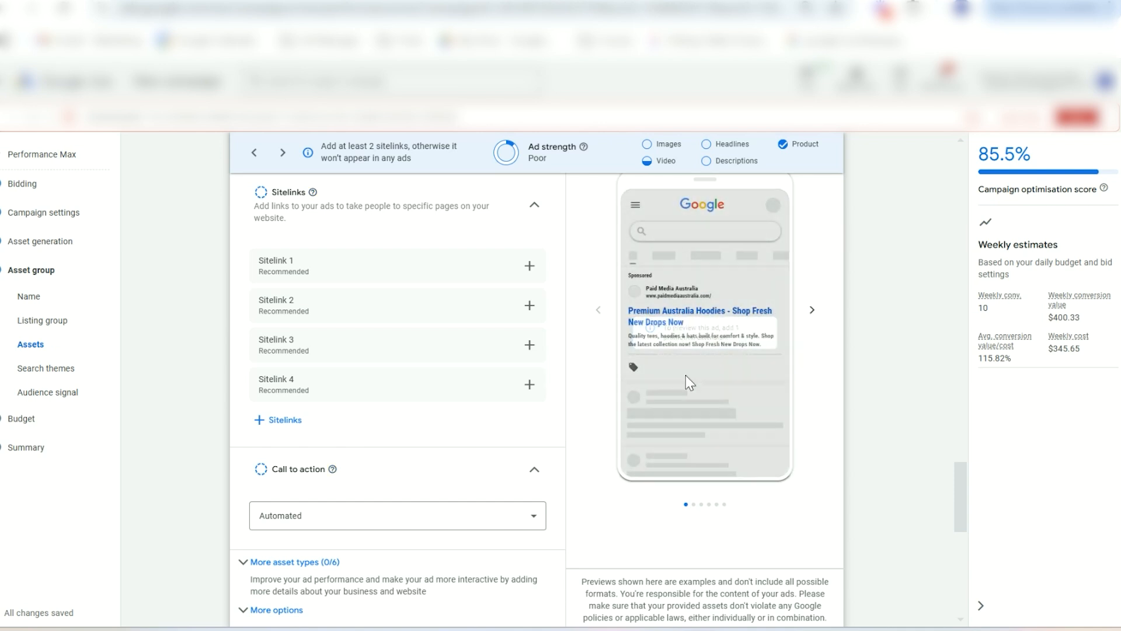
Expand the additional asset types and examine the promotions, prices, calls, callouts, structured snippets and lead forms
scroll(506, 410, down, 2)
click(332, 417)
scroll(478, 435, down, 3)
scroll(477, 435, down, 4)
scroll(478, 435, down, 1)
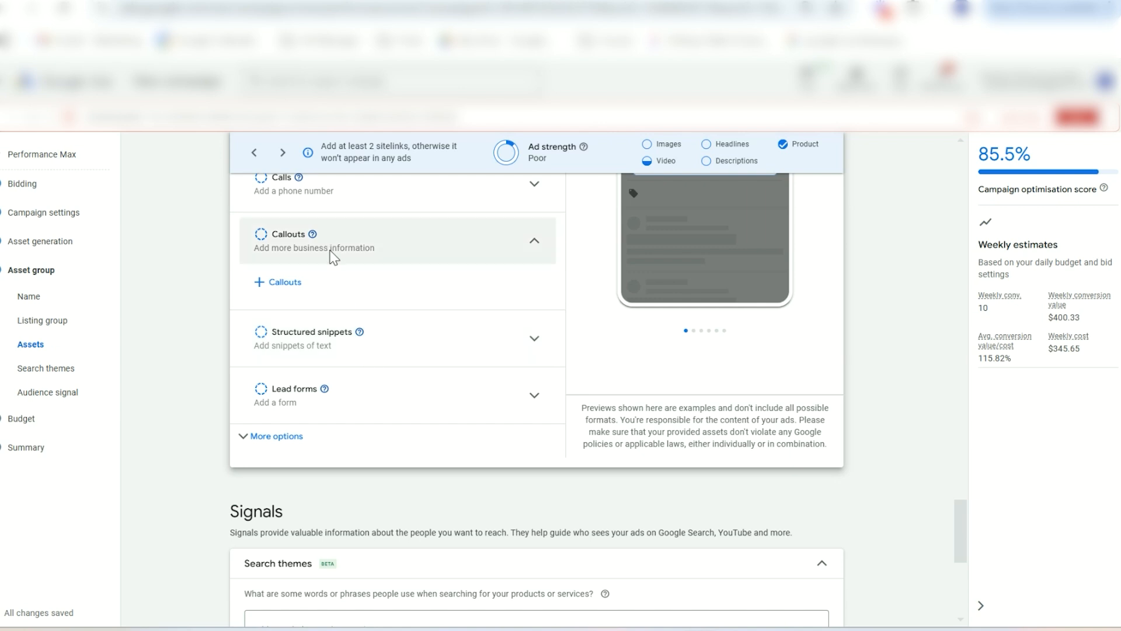
scroll(331, 257, up, 3)
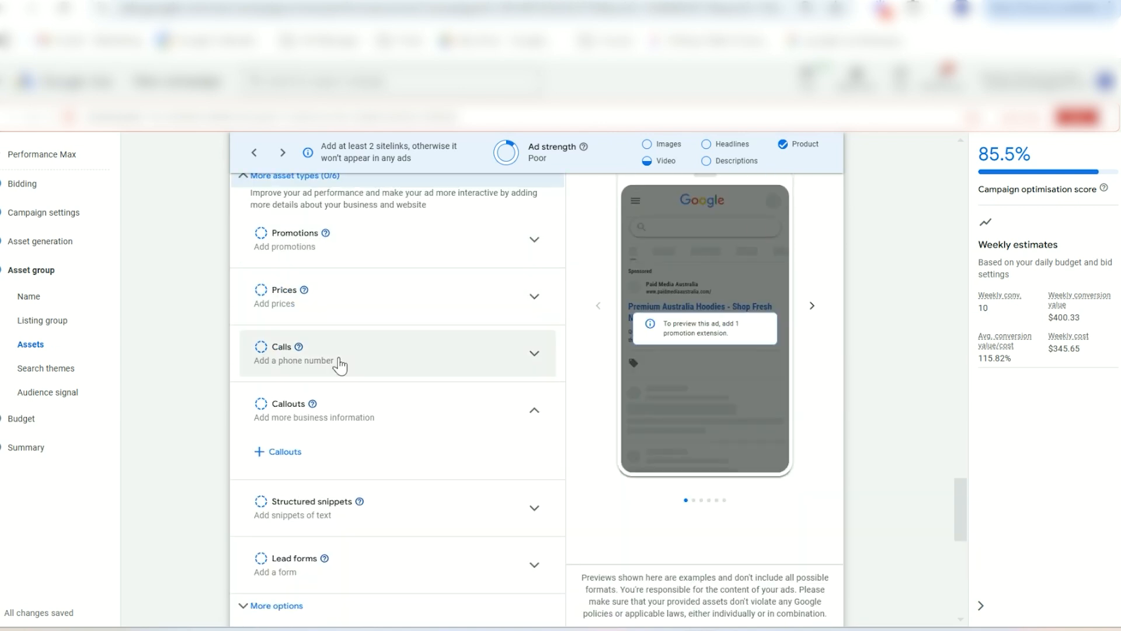
Copy the list from "Paid Media Australia apparel" to "Free shipping on Aussie streetwear" from the Google Docs document into the asset group's search themes
scroll(371, 361, down, 4)
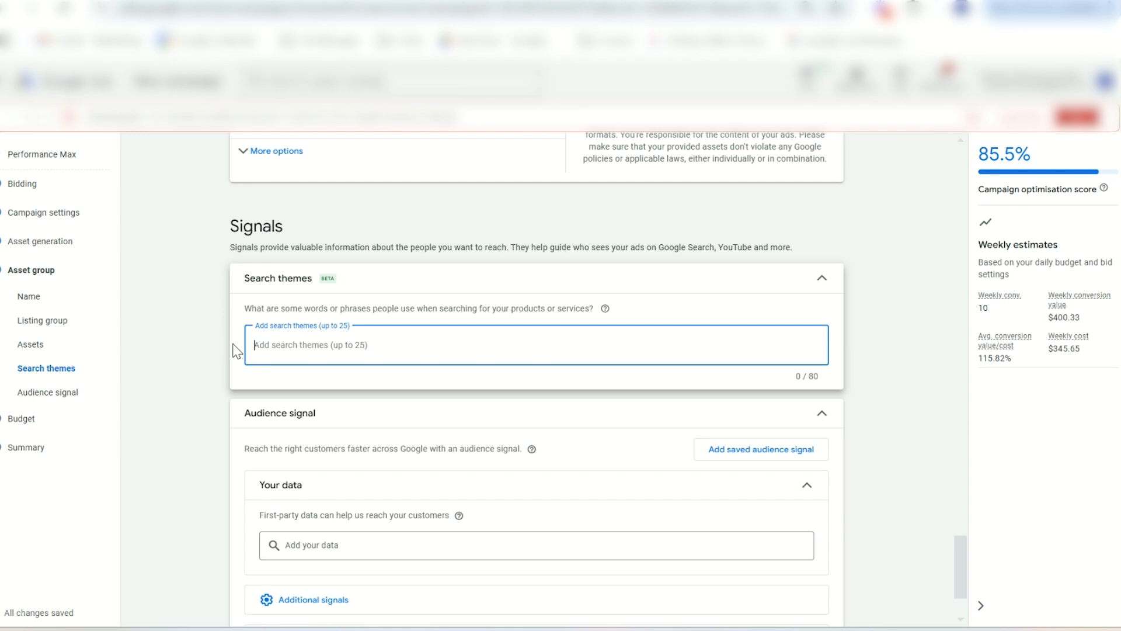
scroll(237, 351, down, 2)
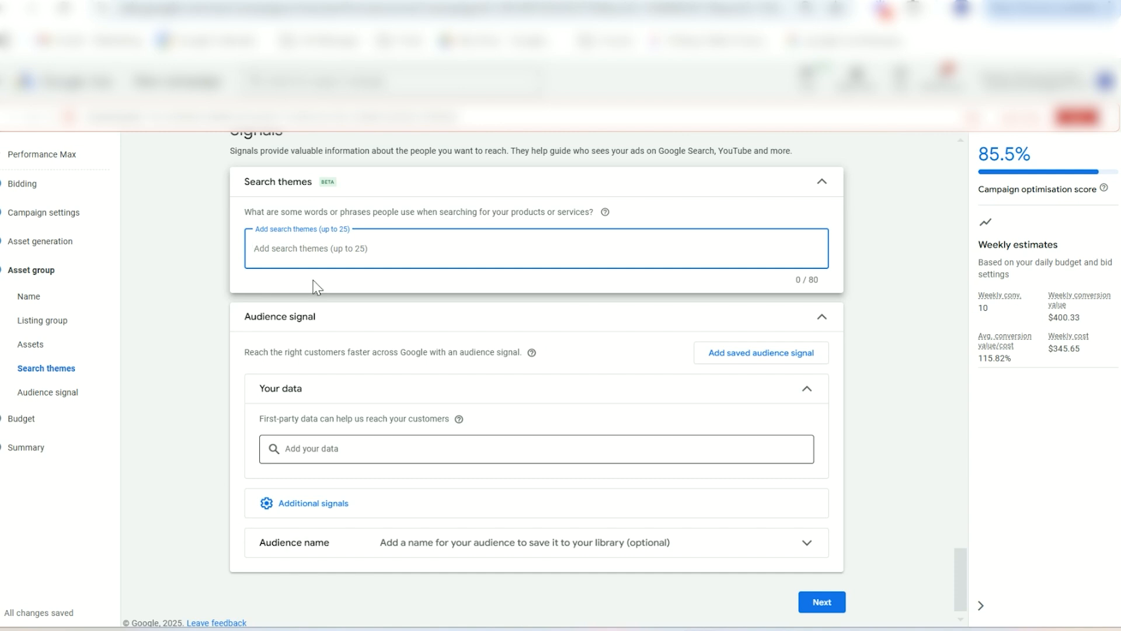
scroll(415, 255, up, 1)
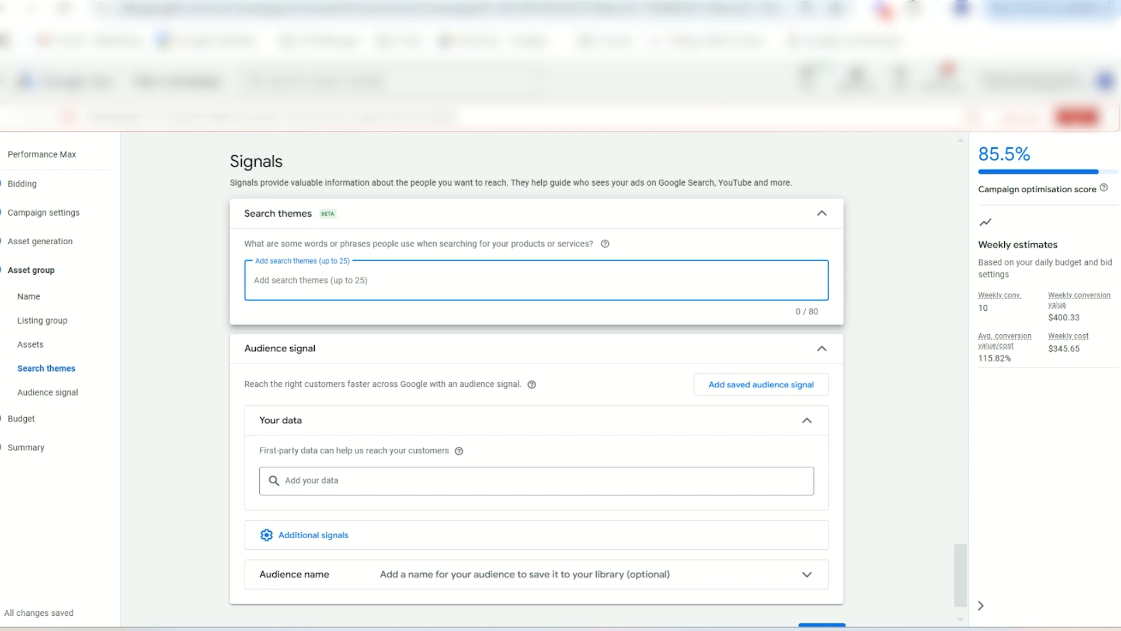
click(671, 1)
scroll(552, 453, down, 4)
scroll(552, 454, up, 3)
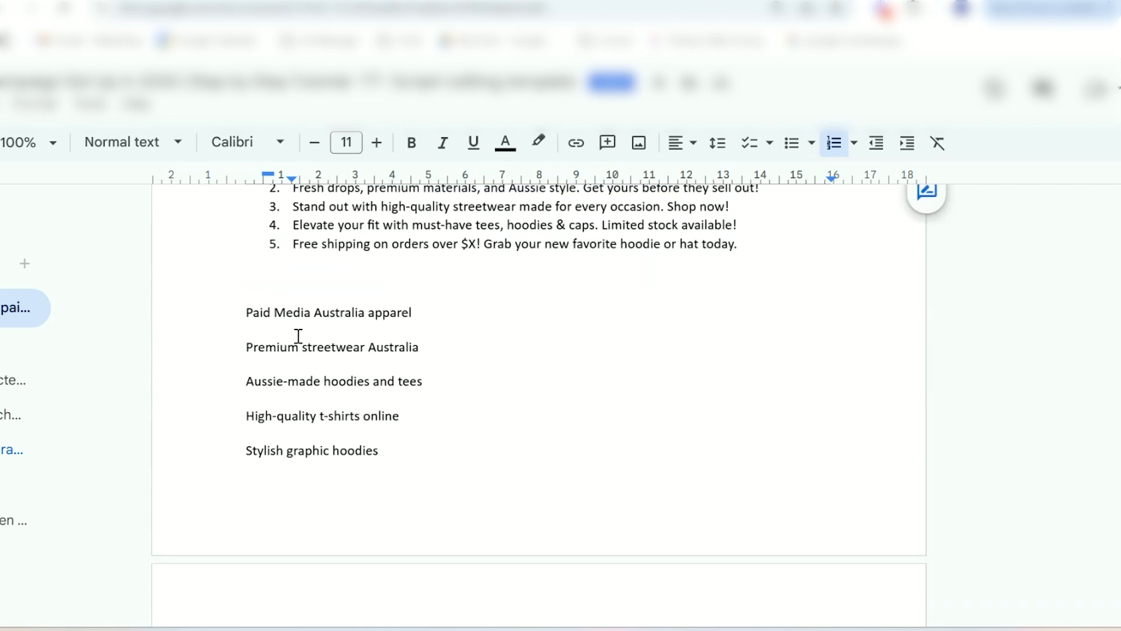
drag(244, 311, 380, 453)
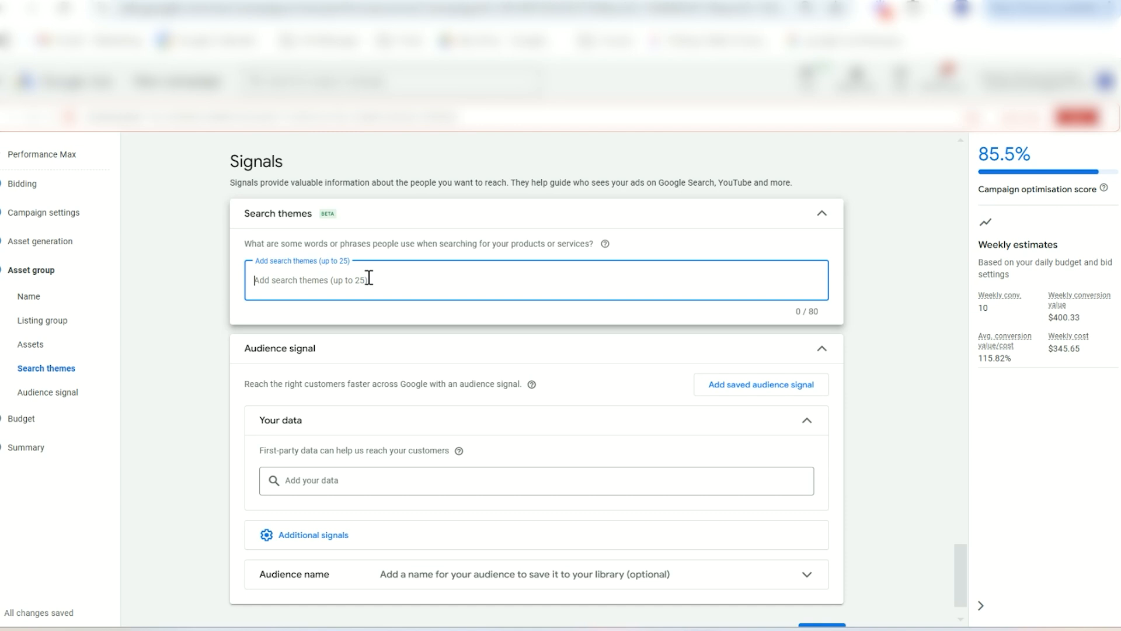
text(Paid Media Australia apparel Premium streetwear Australia Aussie-made hoodies and tees High-quality t-shirts online Stylish graphic hoodies Best hats for casual wear Oversized hoodies Australia Comfortable everyday t-shirts Premium snapback hats Trendy streetwear outfits Minimalist fashion essentials Urban wear for men & women Best unisex clothing Australia Must-have wardrobe basics Where to buy cool t-shirts Affordable quality hoodies Best gifts for streetwear lovers Limited edition streetwear drops Exclusive apparel collections Free shipping on Aussie streetwear)
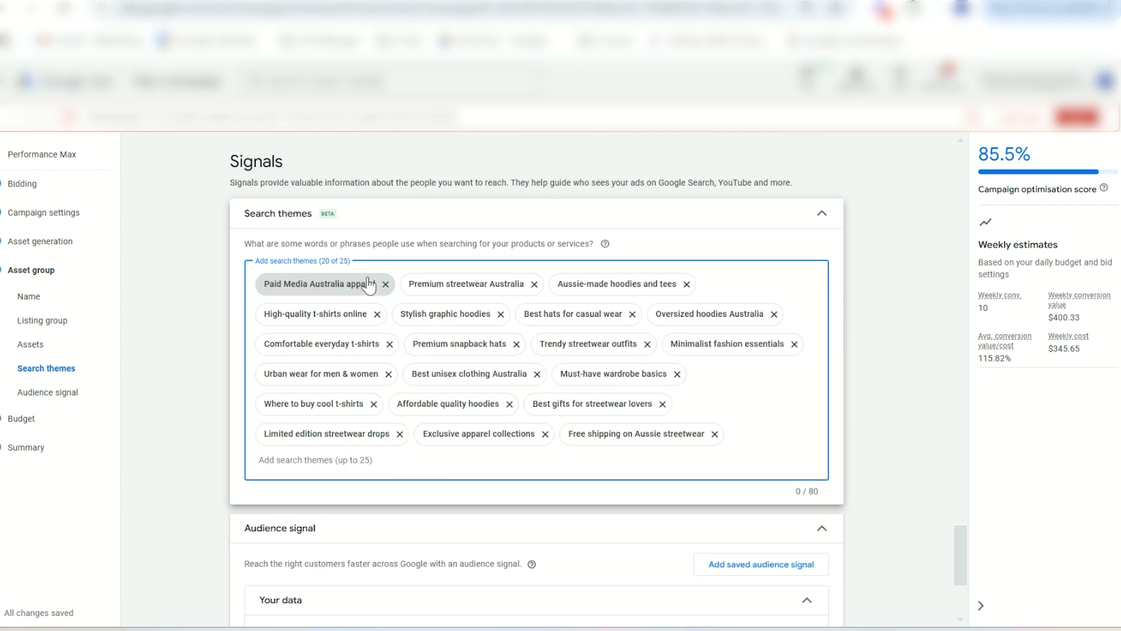
mouse_move(559, 378)
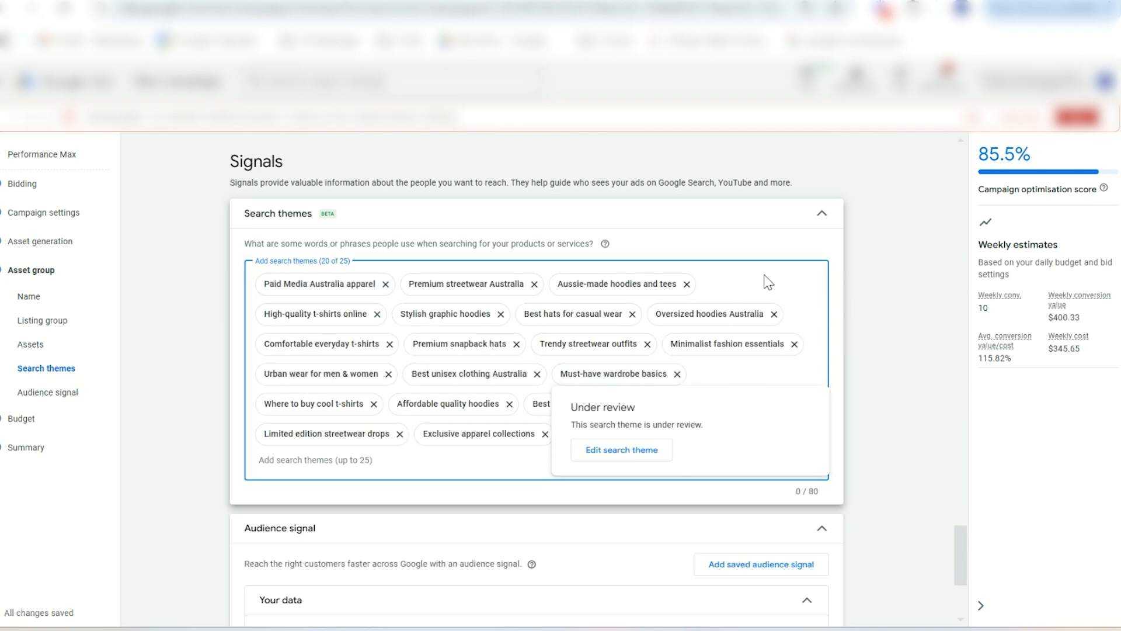
Add the website visitor segments All converters, All Users of Paid Media, All visitors (Google Ads), Google-engaged audiences and Purchasers of Paid Media to the audience signal
scroll(267, 427, down, 4)
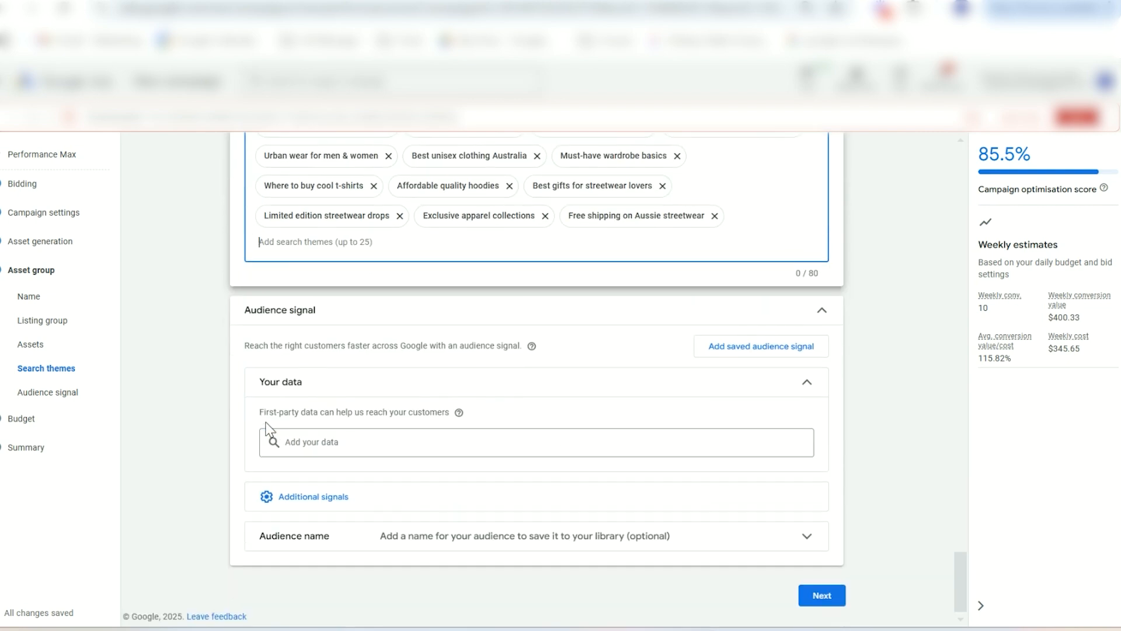
scroll(267, 429, up, 3)
scroll(267, 421, down, 3)
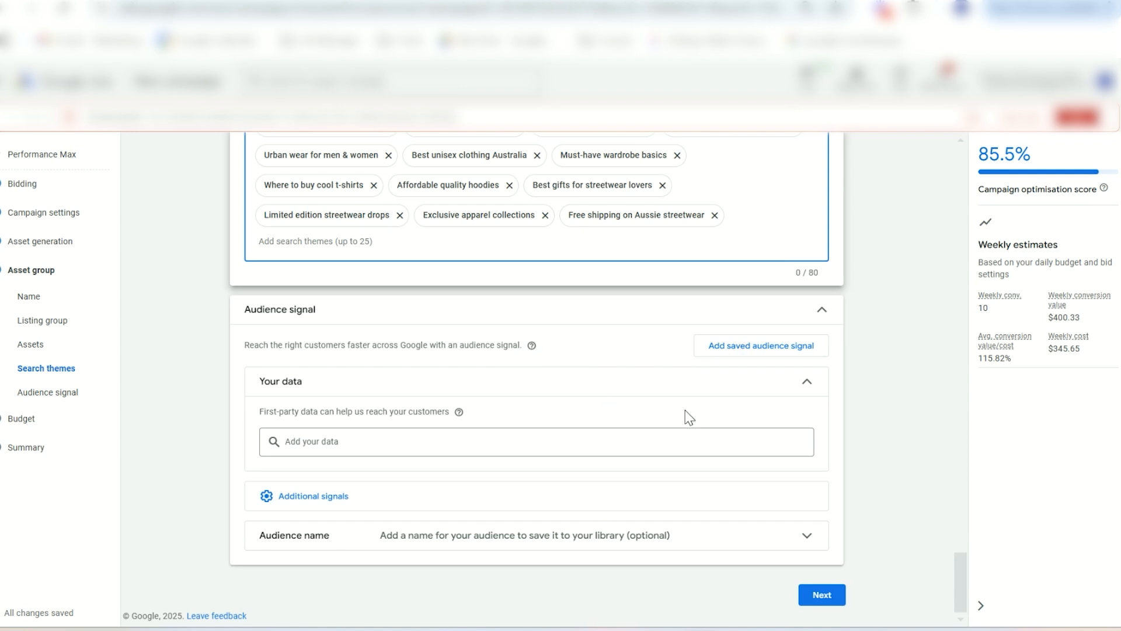
click(358, 446)
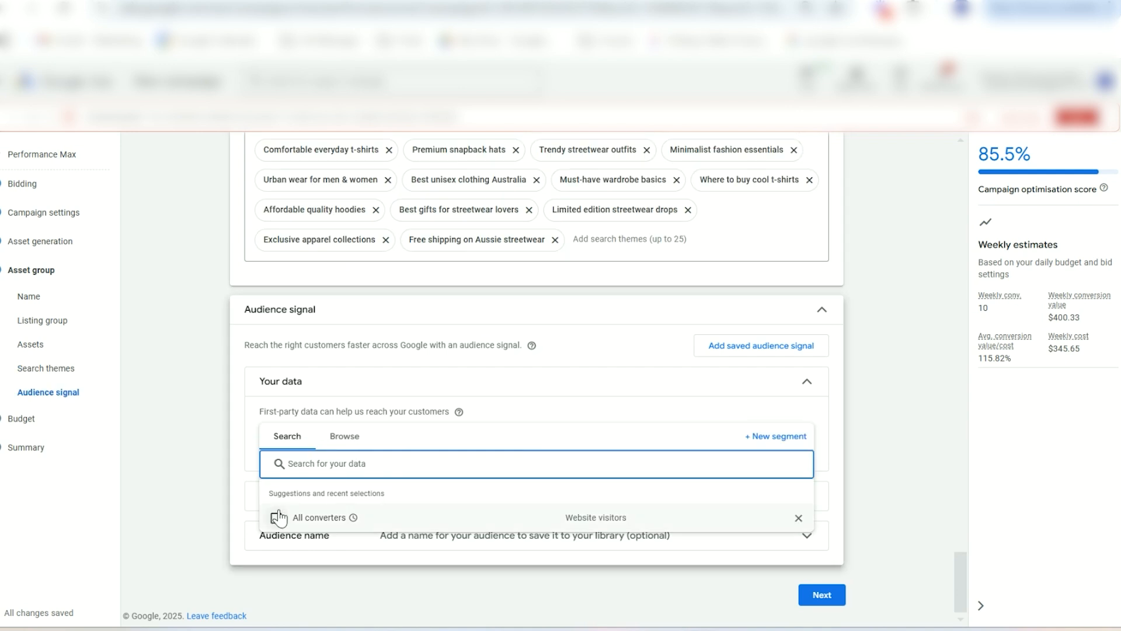
click(337, 444)
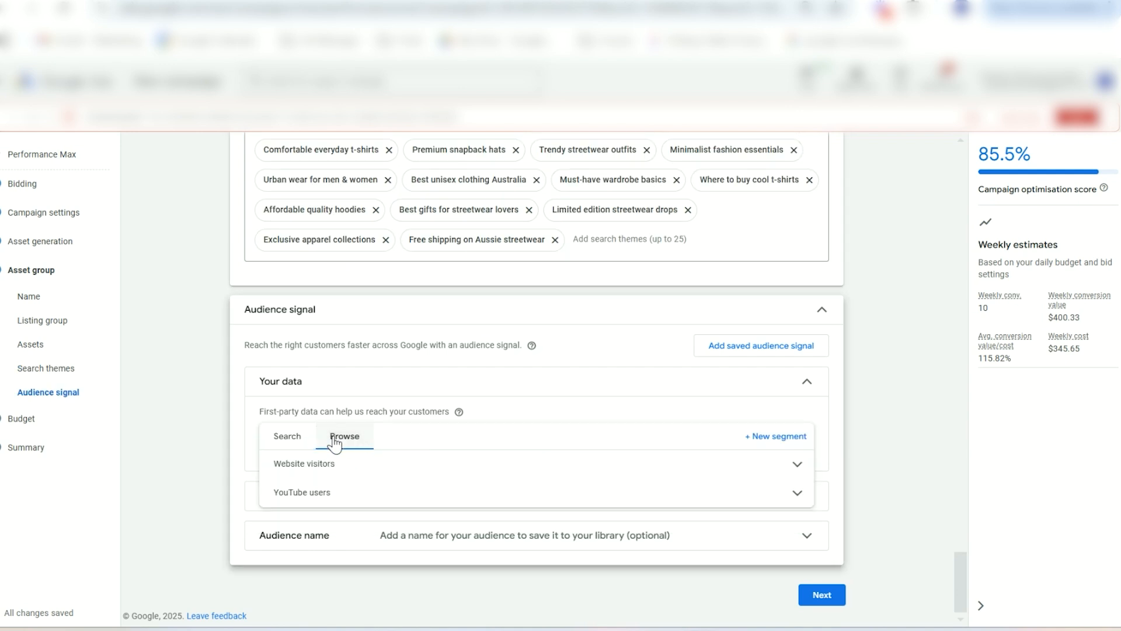
click(303, 464)
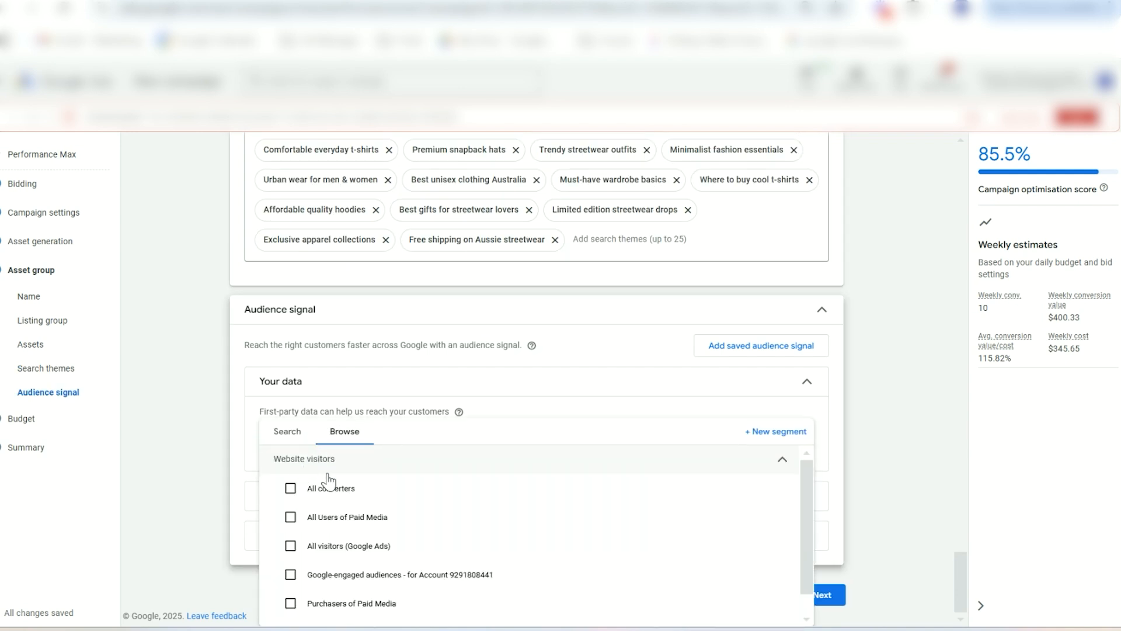
scroll(295, 494, down, 1)
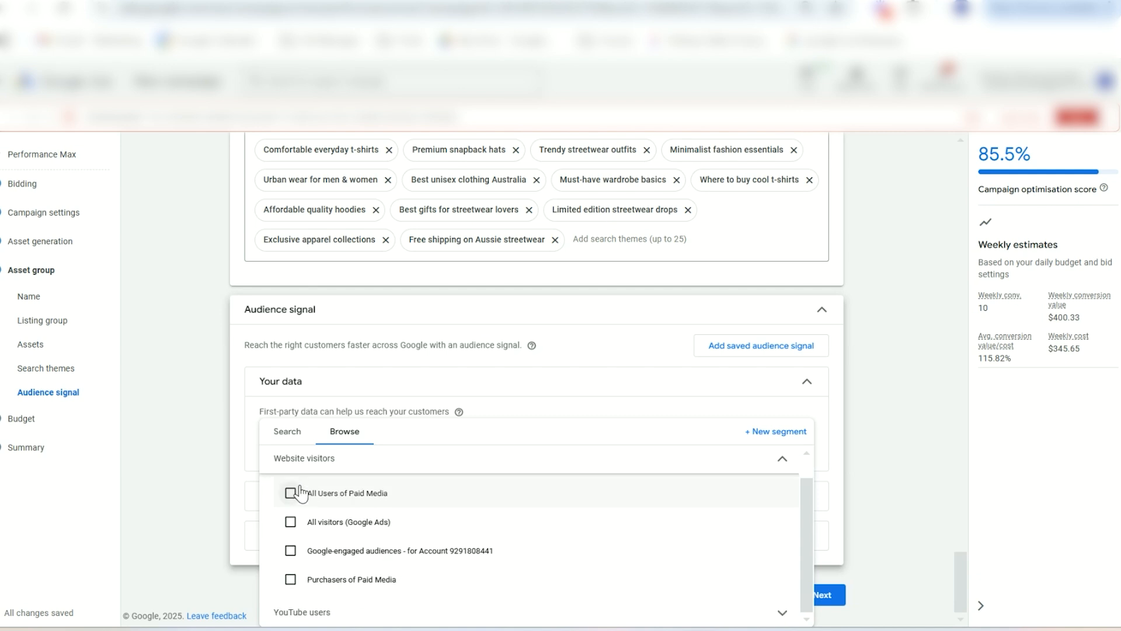
click(291, 580)
scroll(291, 580, up, 1)
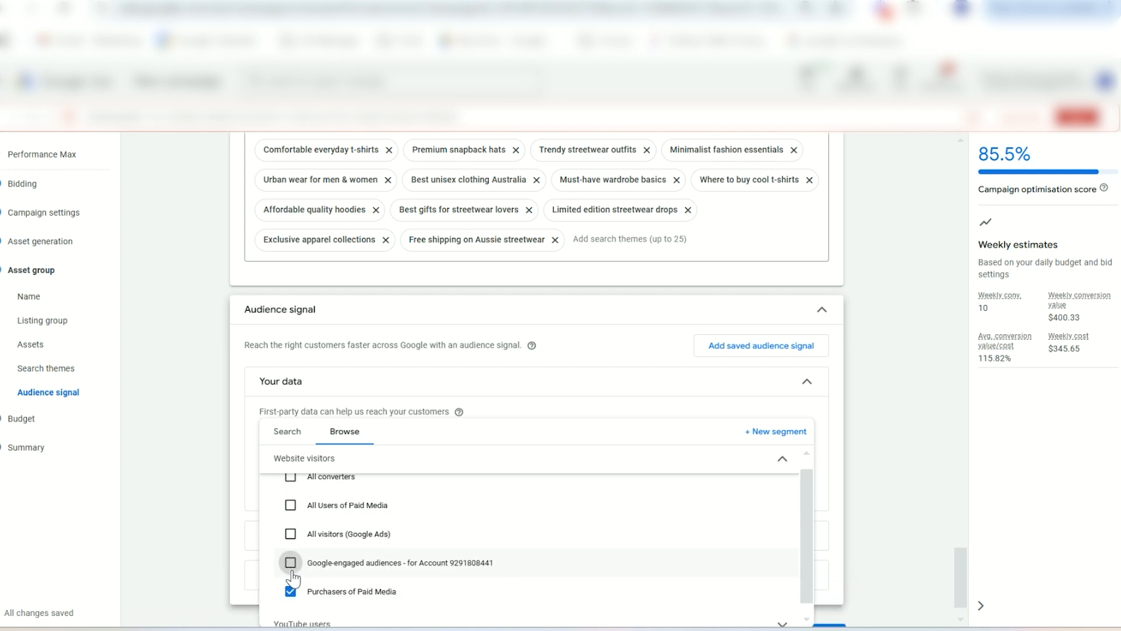
click(290, 563)
click(290, 533)
scroll(290, 540, up, 1)
click(291, 517)
click(291, 488)
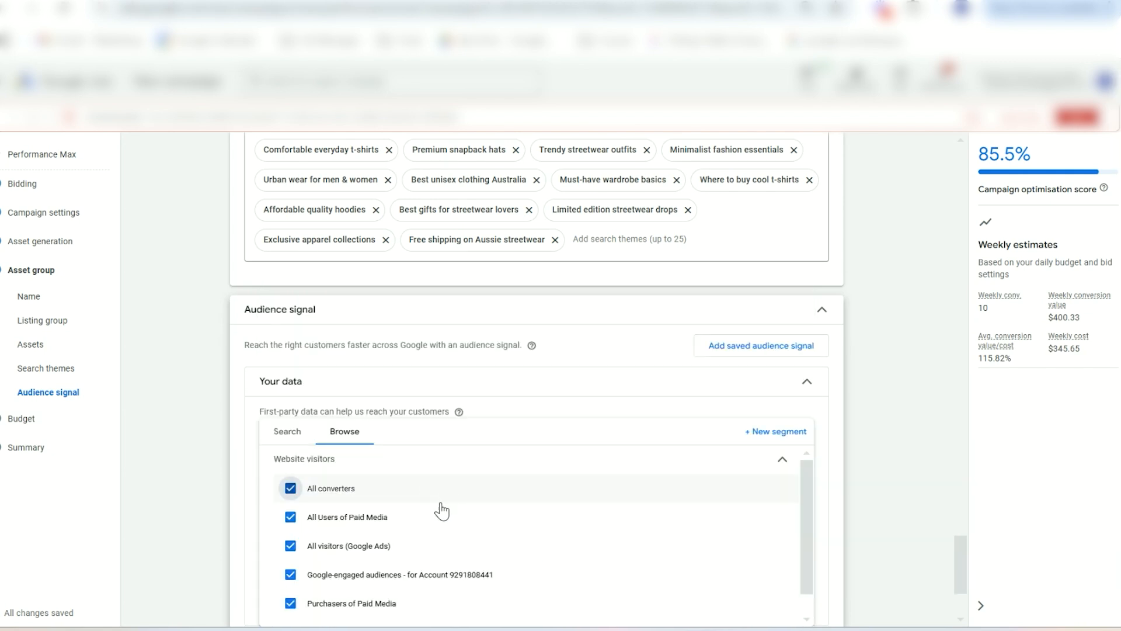
click(285, 431)
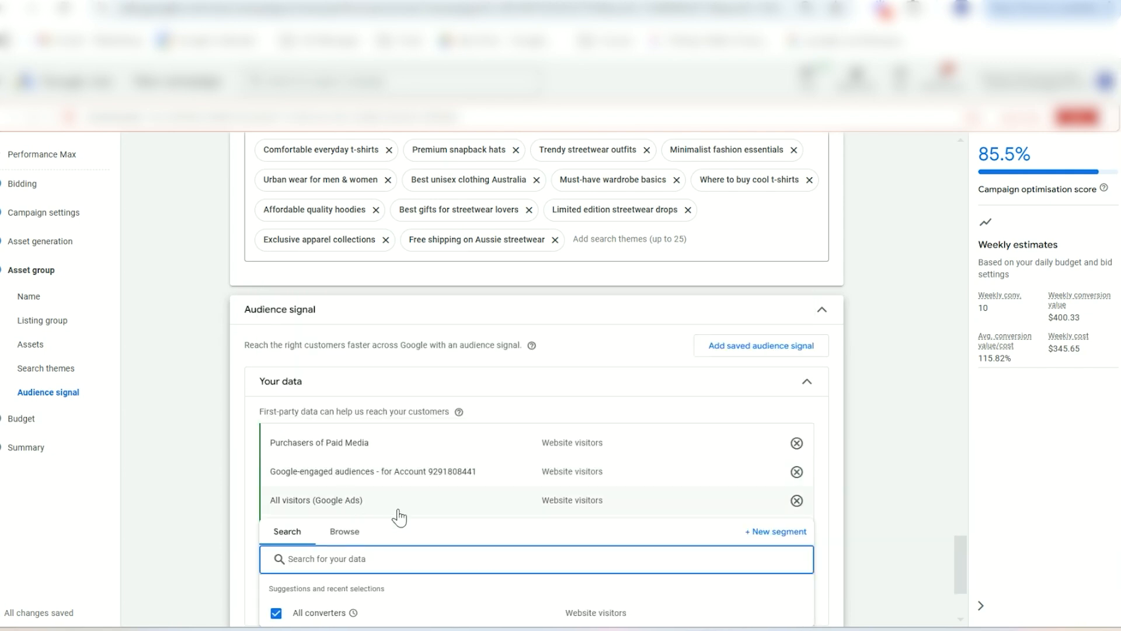
click(851, 464)
Add interests and detailed demographics to the audience signal, search for "hoodie" and select the in-market segment Sweatshirts and Pullovers
scroll(844, 464, down, 3)
click(497, 503)
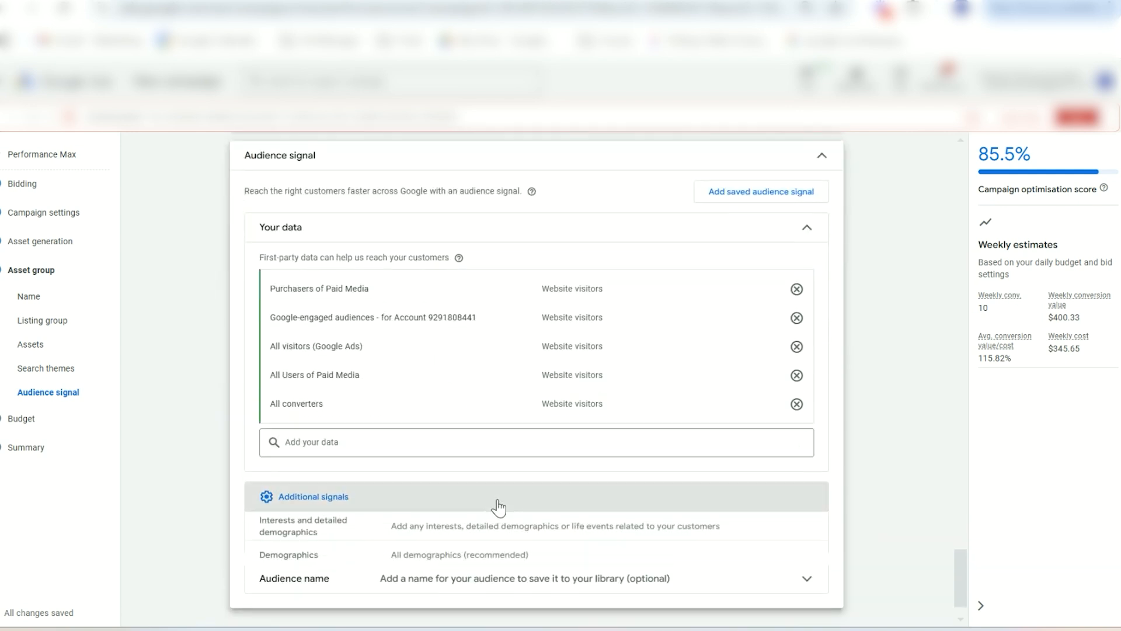
scroll(498, 508, down, 1)
click(536, 468)
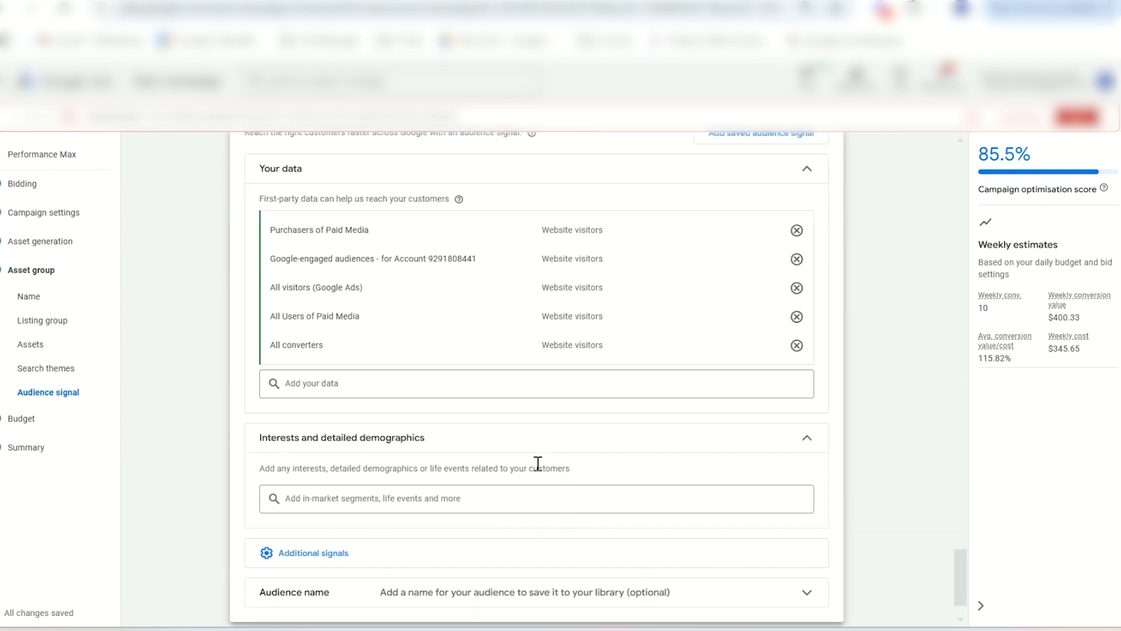
scroll(537, 467, down, 1)
click(479, 440)
text(hoodie)
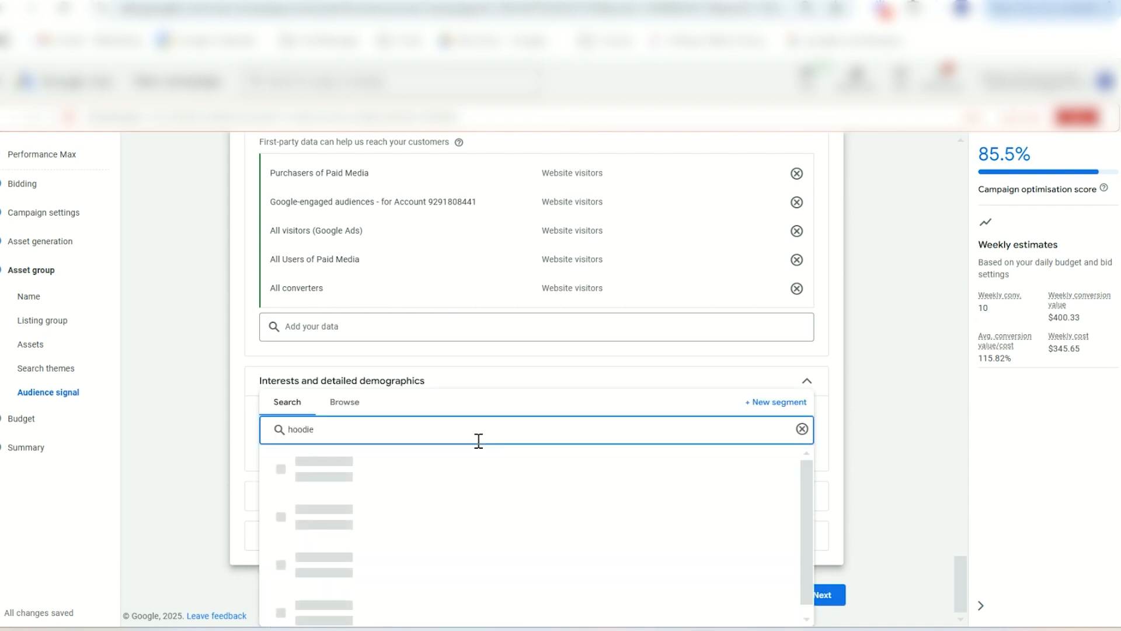
click(275, 483)
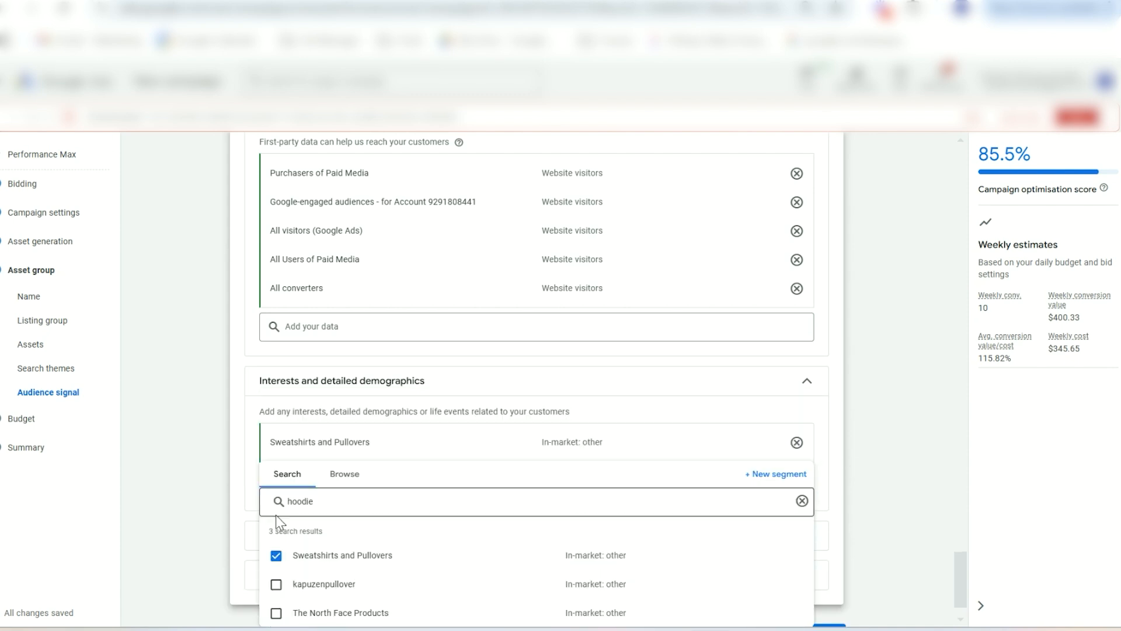
Add The North Face Products to the interests, search for "apparel" and add Custom Apparel, Urban Clothing and Organic Clothing
click(275, 613)
click(342, 500)
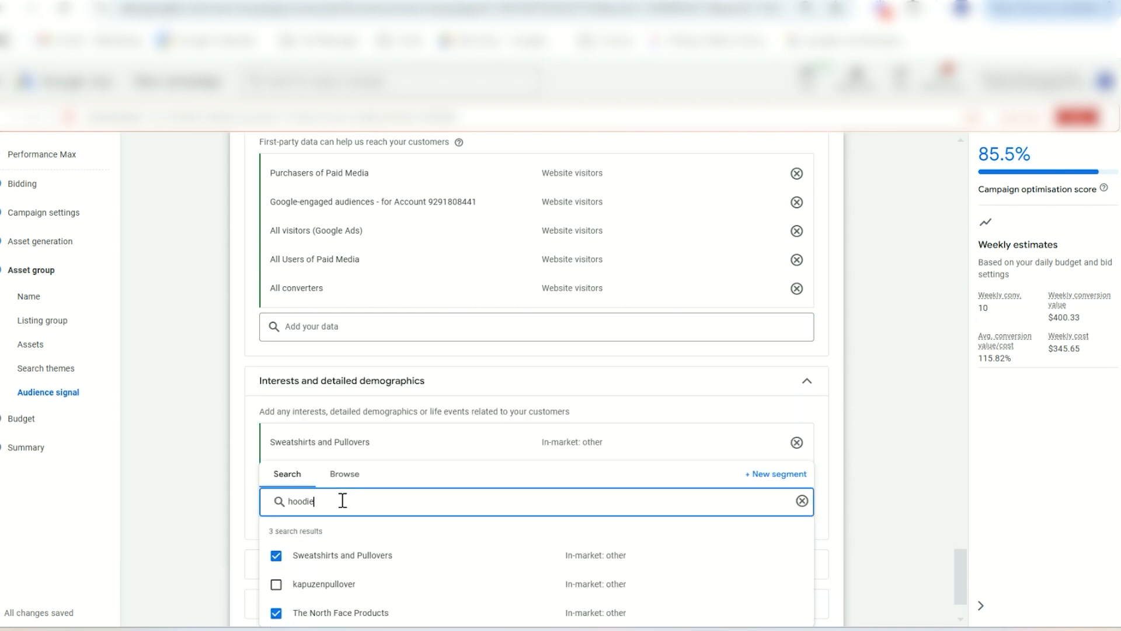
key(ctrl+a)
text(apparel)
click(274, 537)
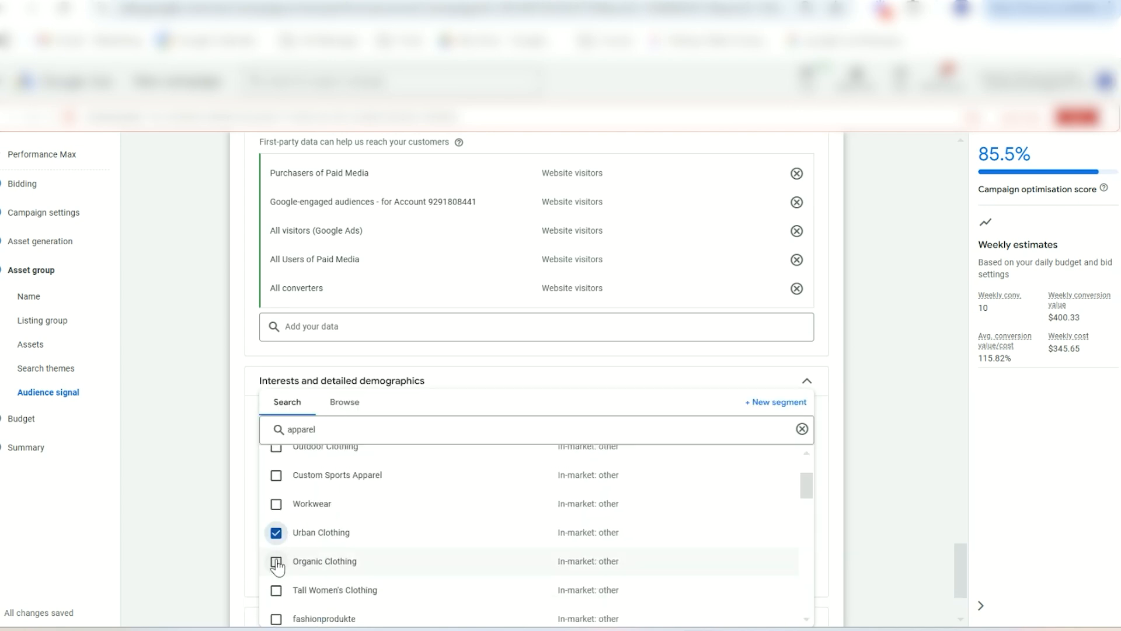
click(277, 561)
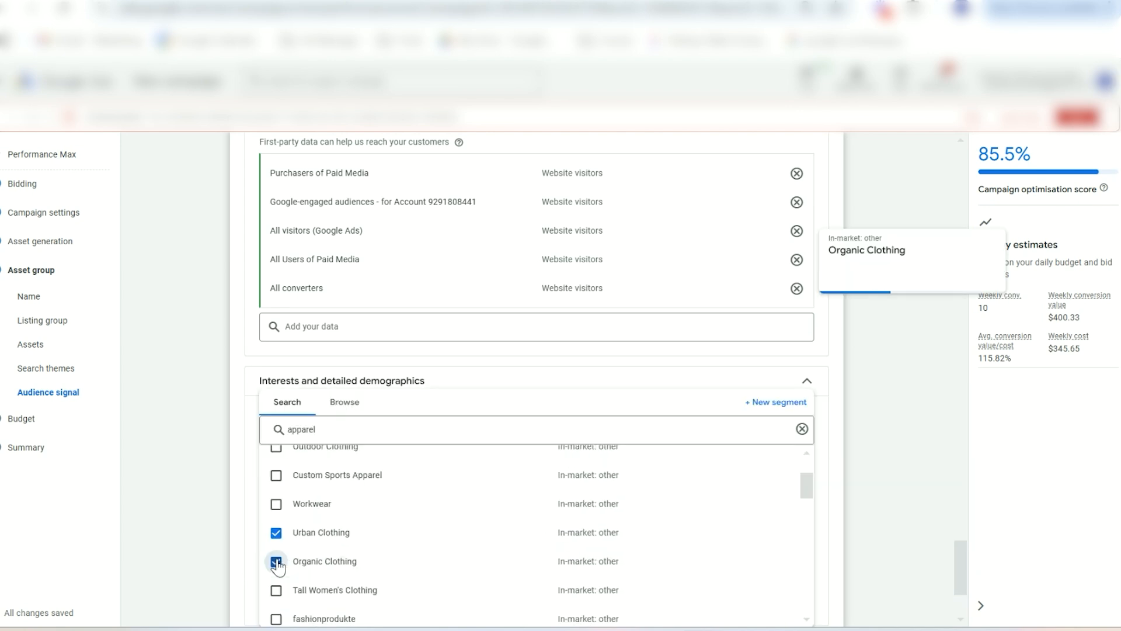
click(250, 484)
scroll(862, 470, down, 3)
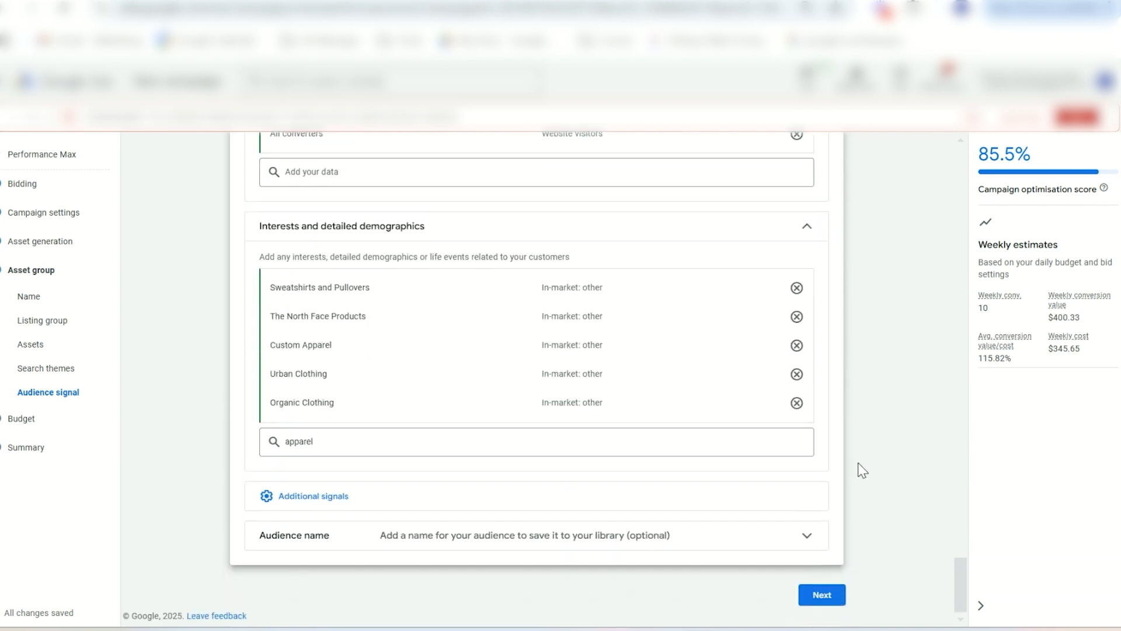
Review the apparel segments and the demographics under the additional signals, keep all genders and ages, and continue to the budget
click(587, 435)
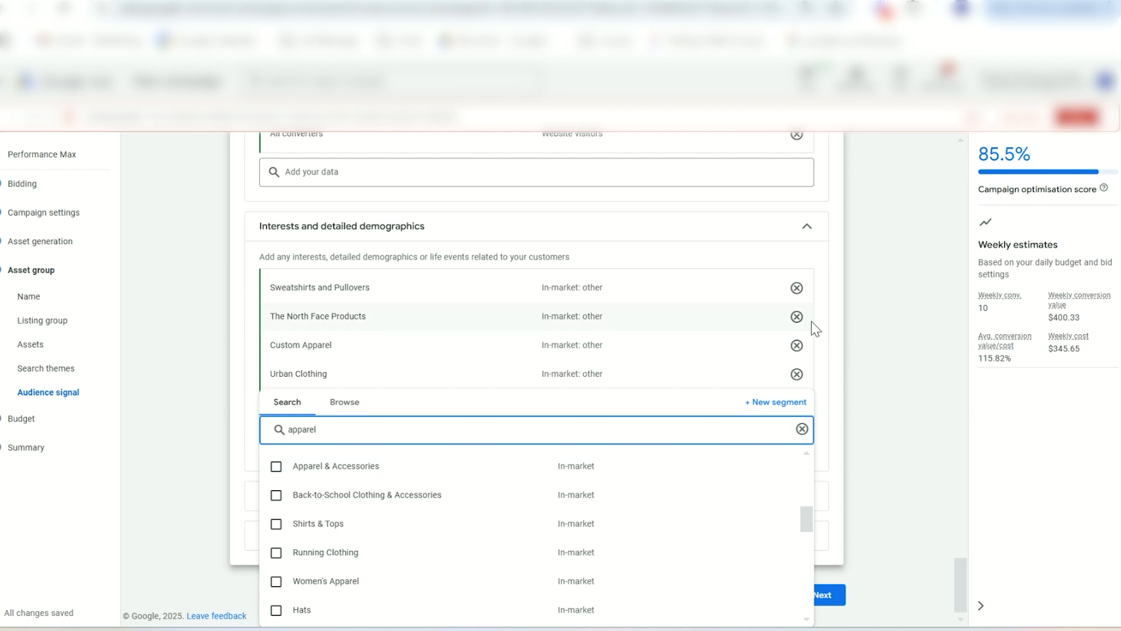
click(830, 331)
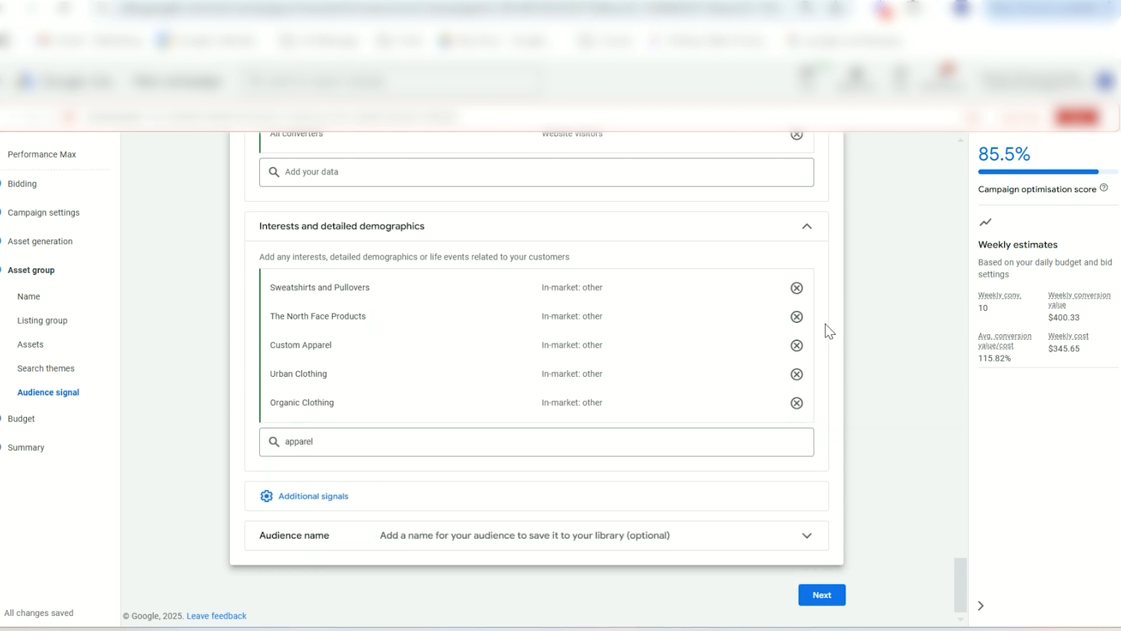
click(326, 499)
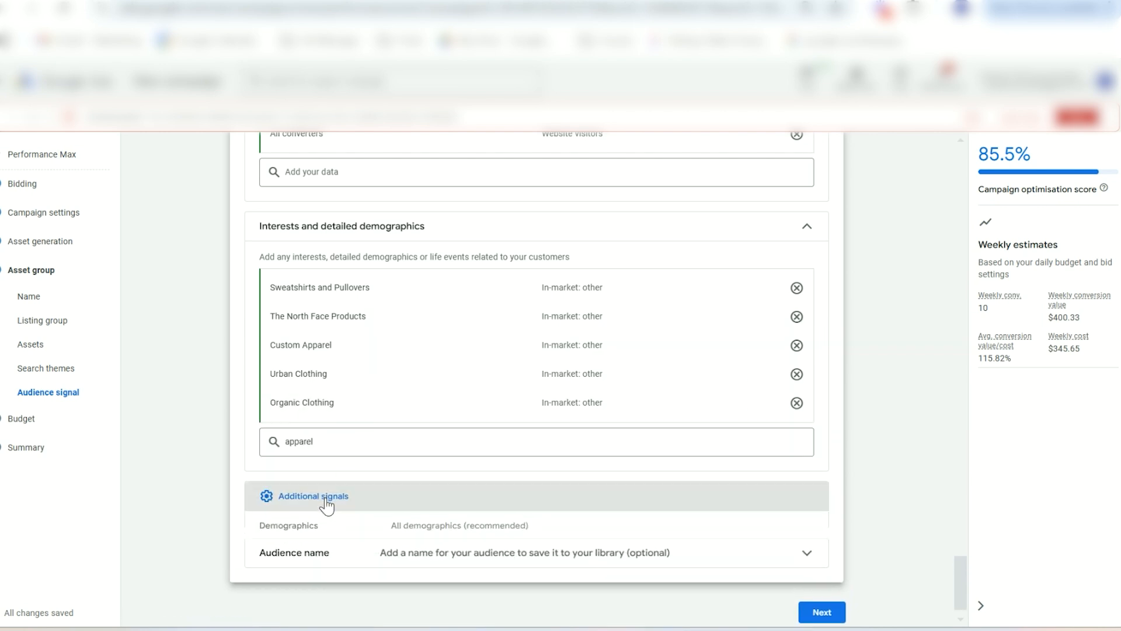
click(548, 495)
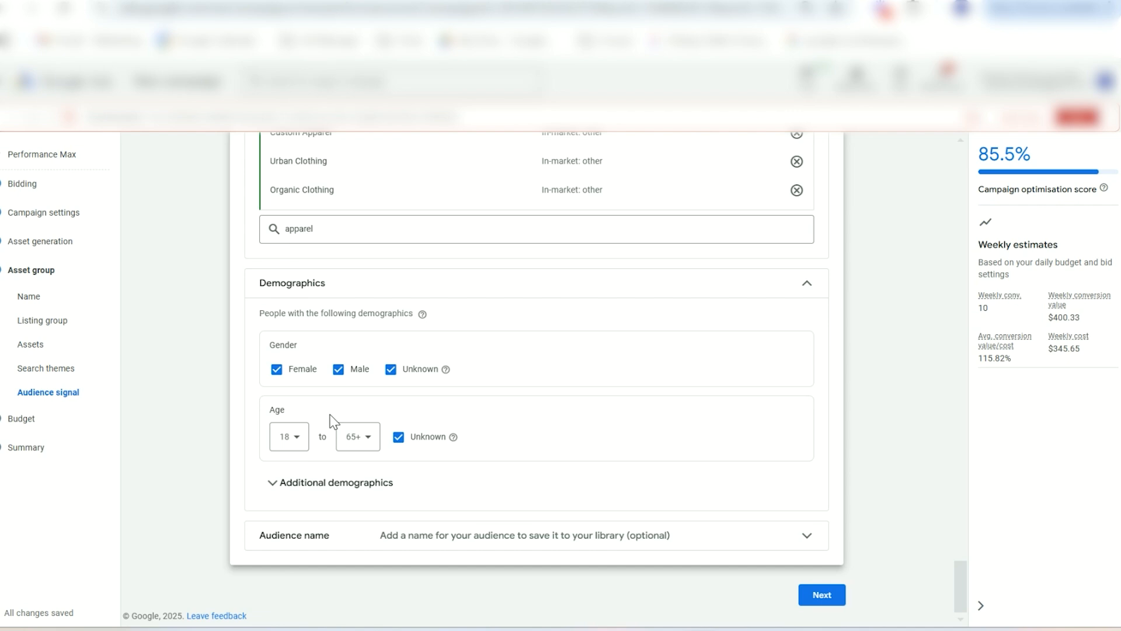
click(821, 594)
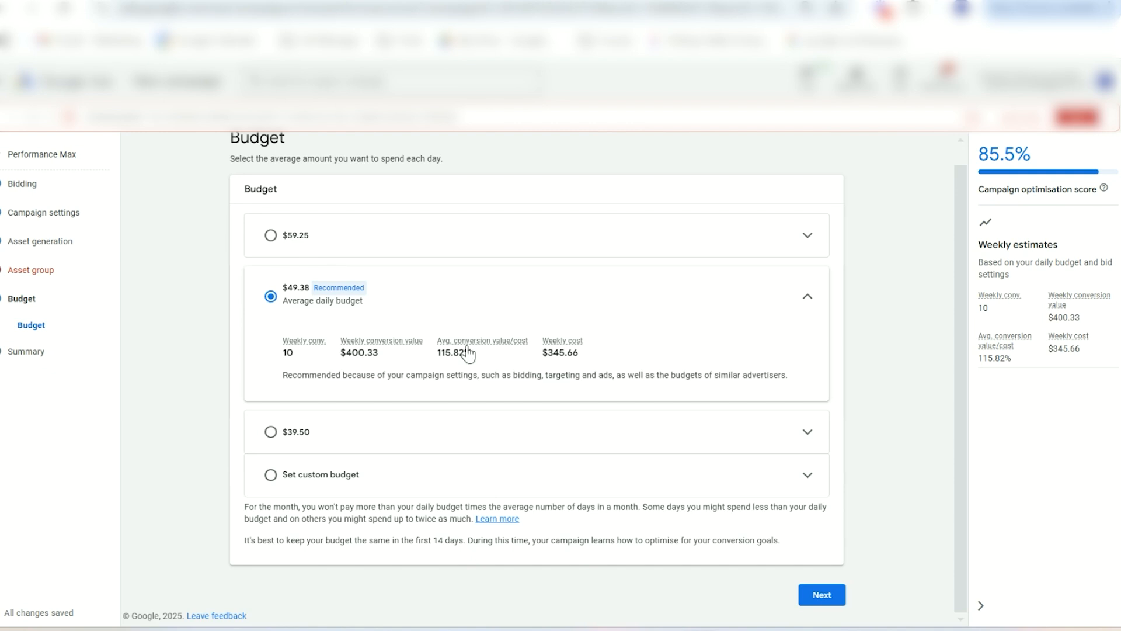
Set a custom average daily budget of $20 for the campaign and continue to the summary
click(307, 483)
double_click(310, 443)
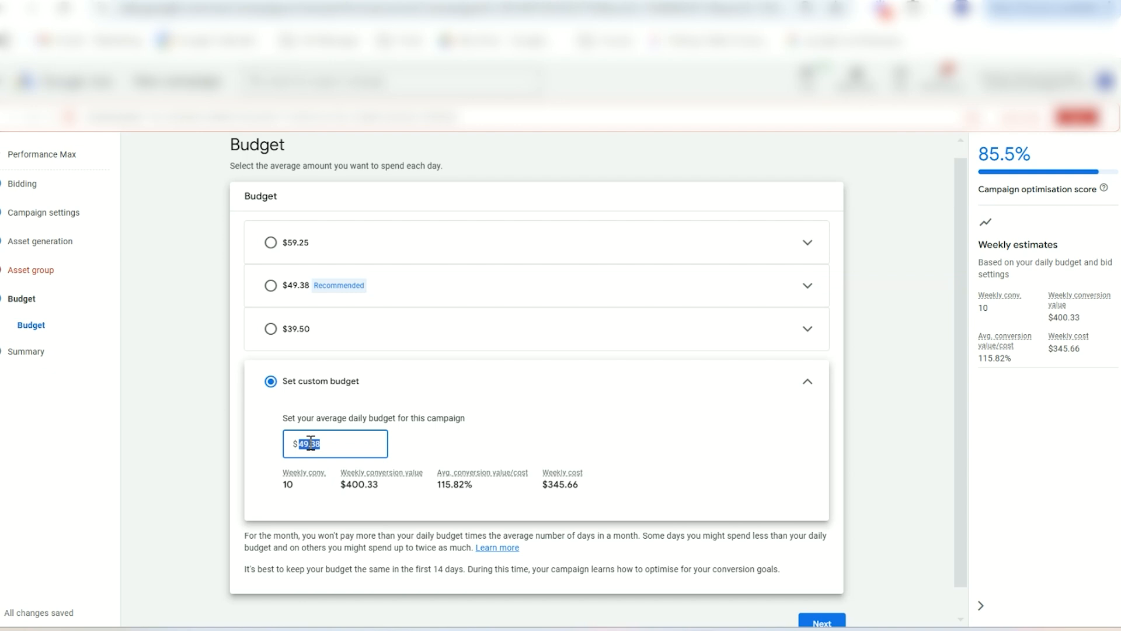
text(20)
scroll(829, 485, down, 1)
click(823, 601)
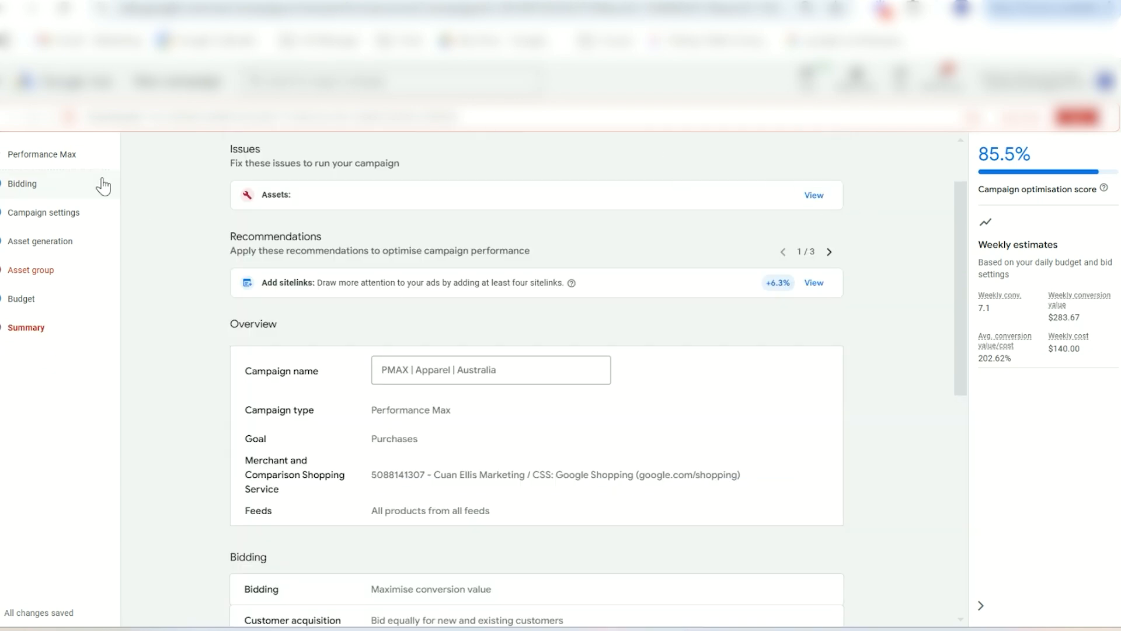
Open the assets issue from the summary and replace the final URL with the Shopify domain used by the Merchant Center products
click(814, 196)
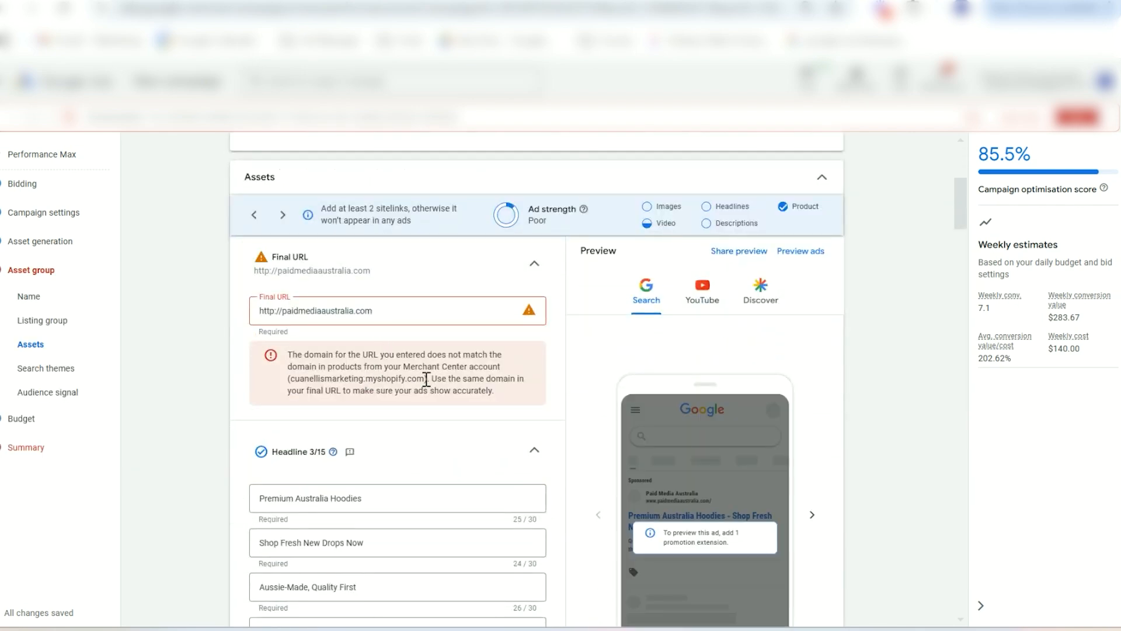
drag(426, 380, 291, 380)
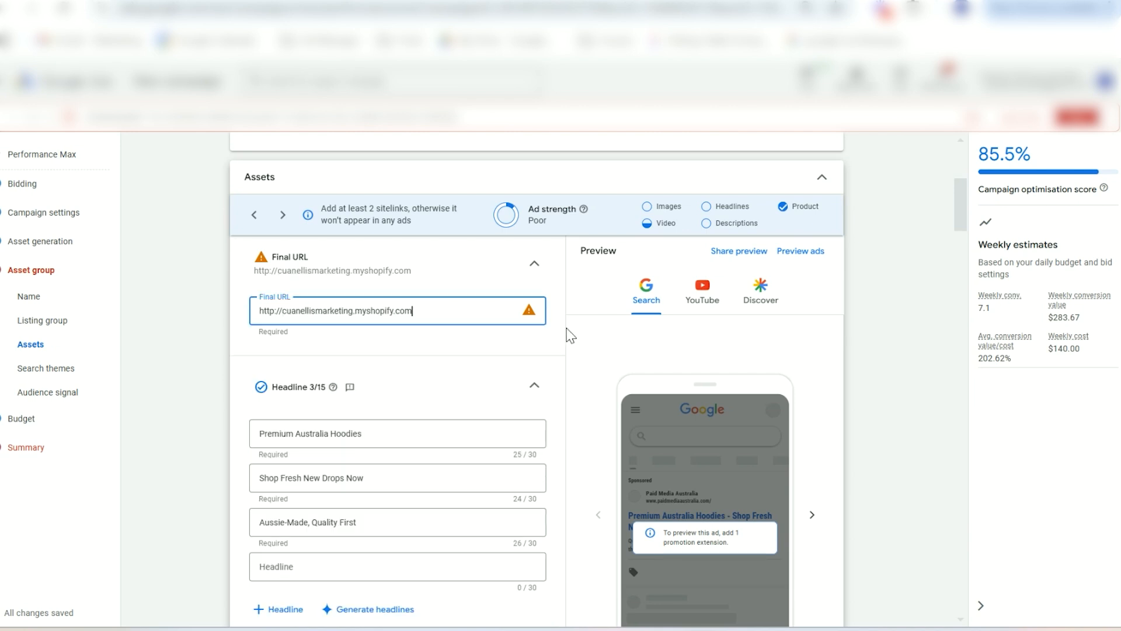
click(564, 329)
scroll(564, 329, down, 3)
scroll(563, 329, up, 3)
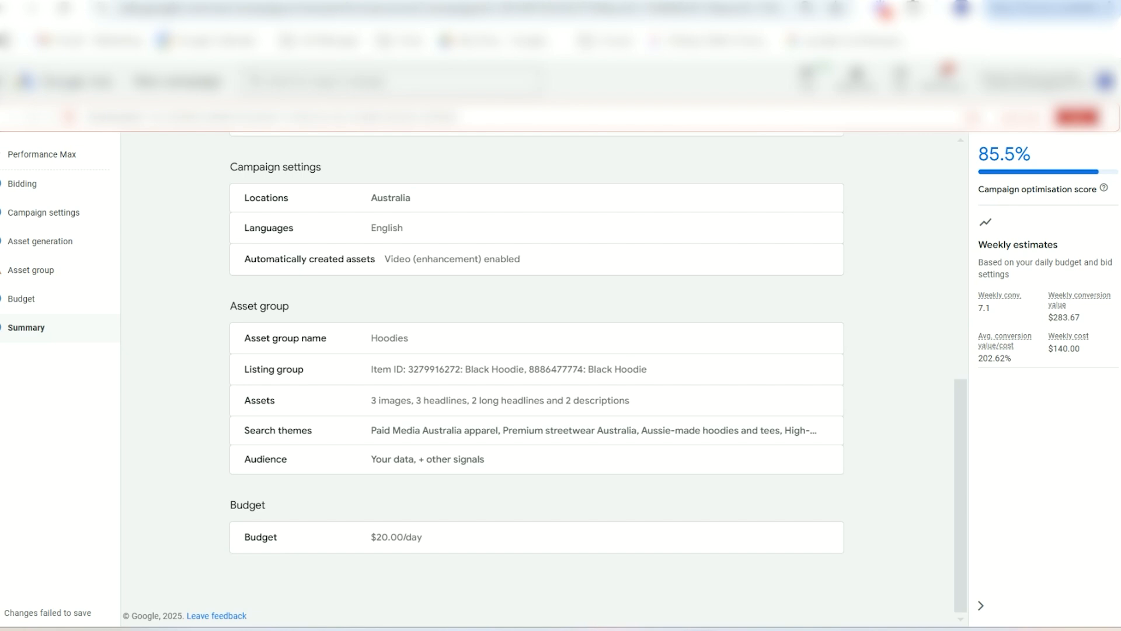
Leave the campaign draft, discarding the page's unsaved changes, and open the account's Content suitability settings
click(4, 82)
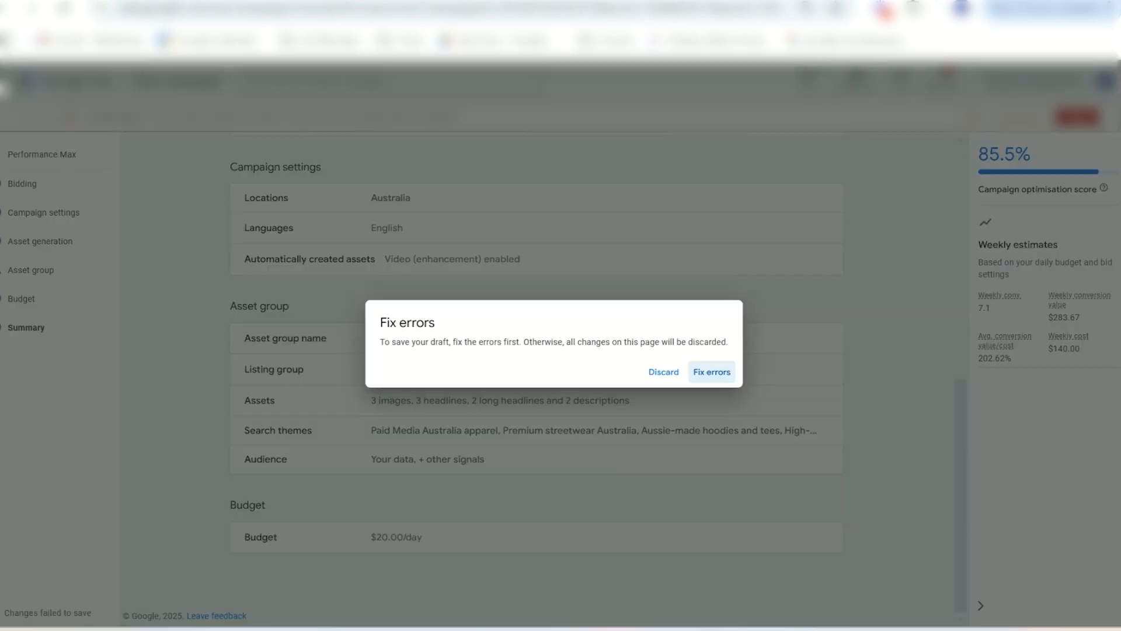
click(668, 374)
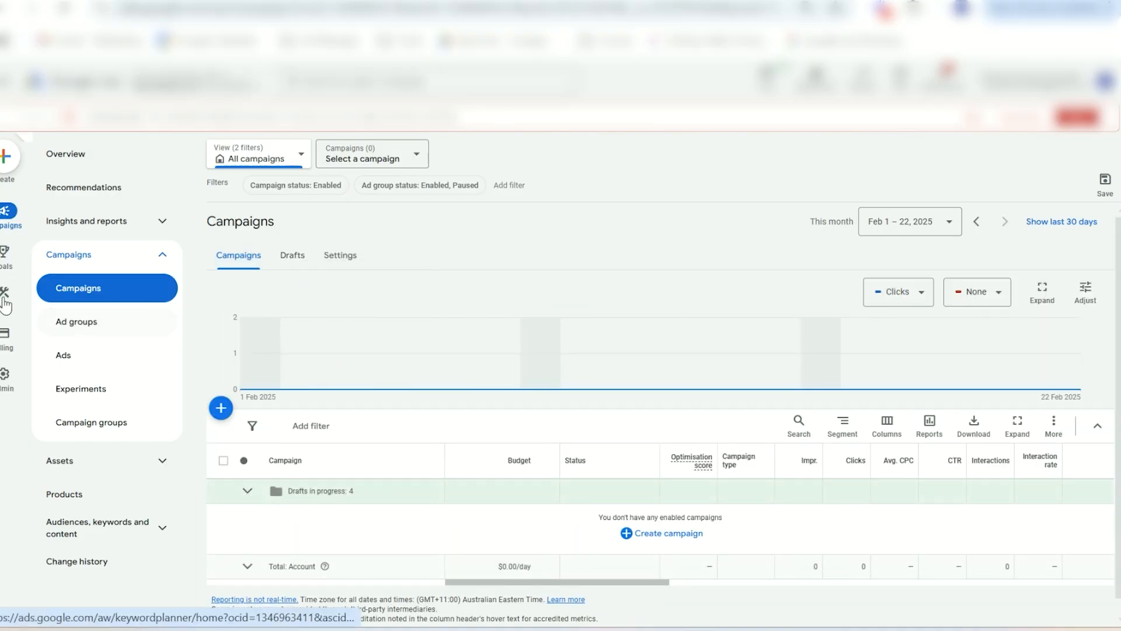
mouse_move(5, 304)
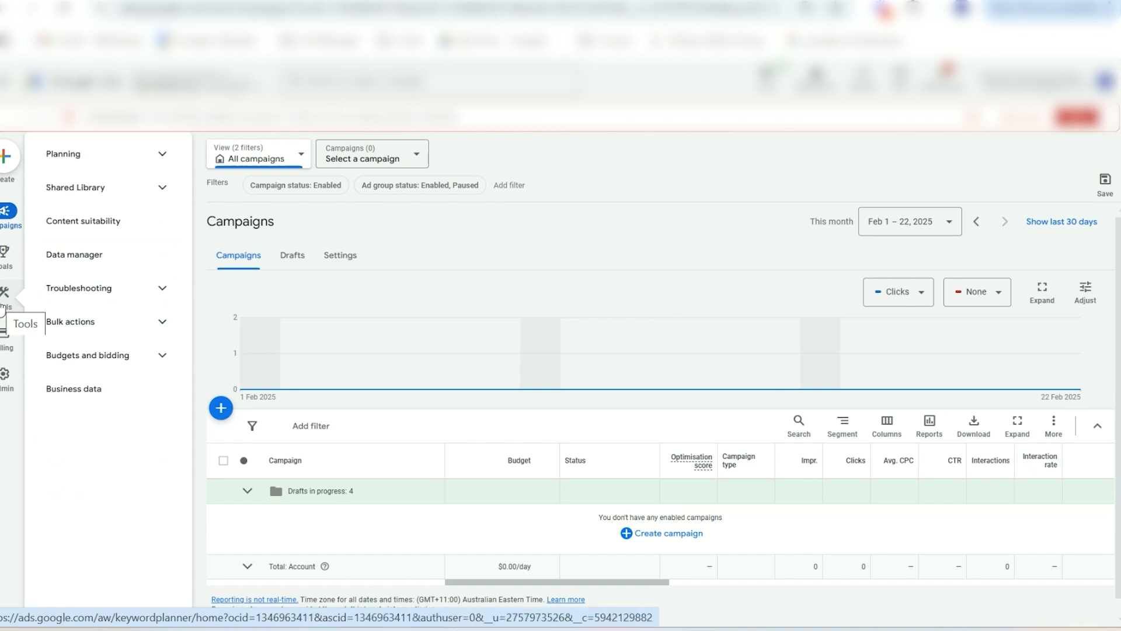
click(86, 231)
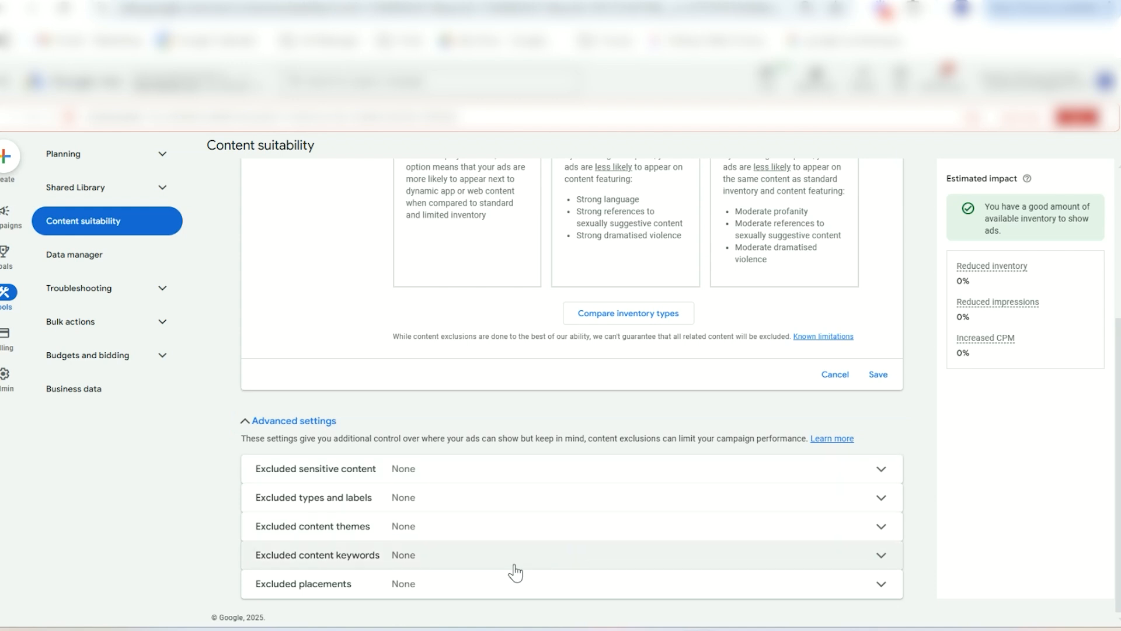
Open the excluded placements and browse the app categories to list those of the Apple App Store
click(511, 589)
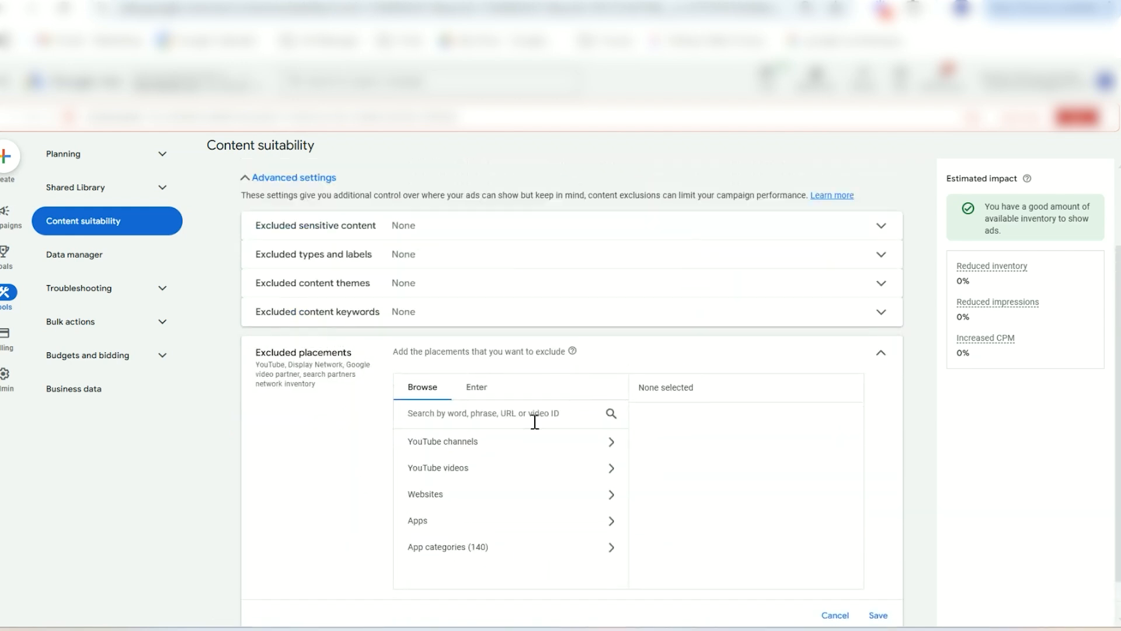
click(523, 520)
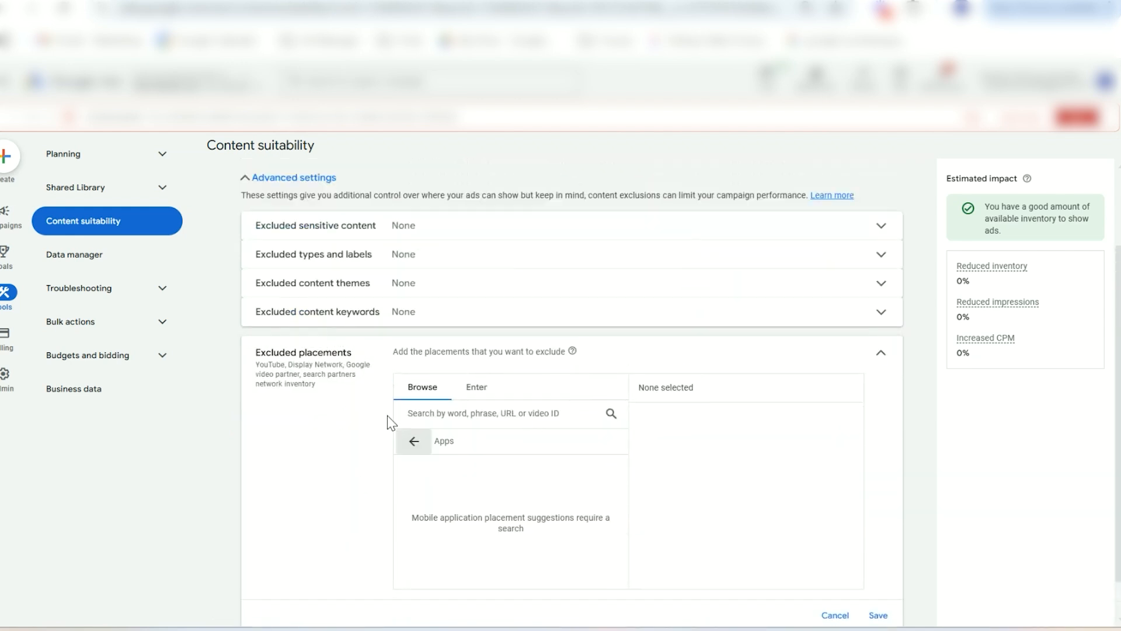
click(404, 444)
click(467, 548)
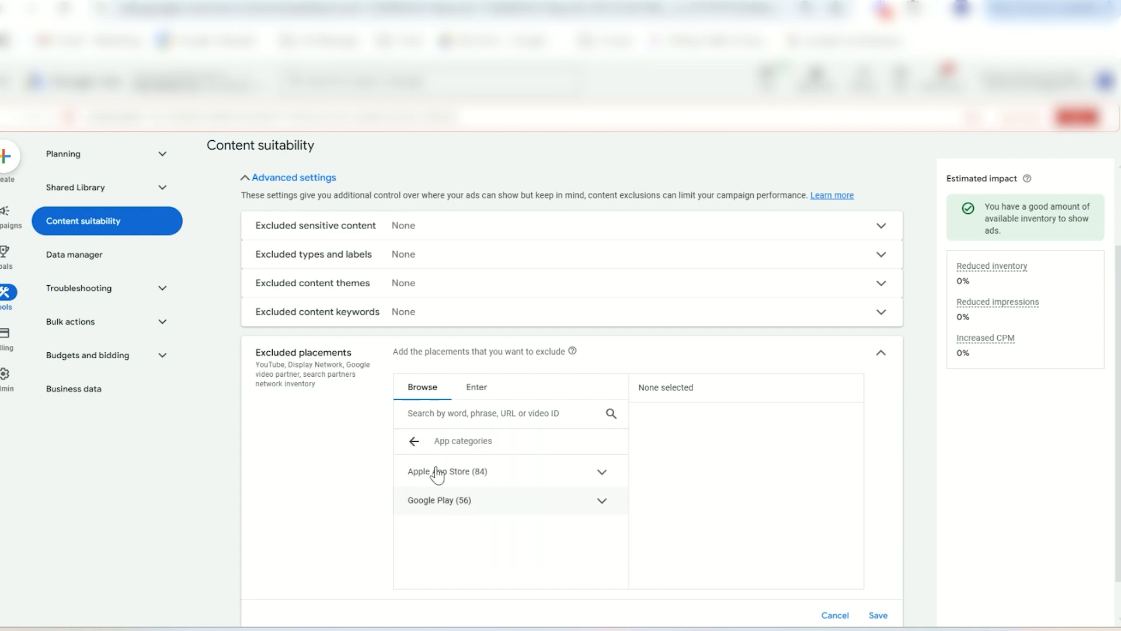
click(533, 472)
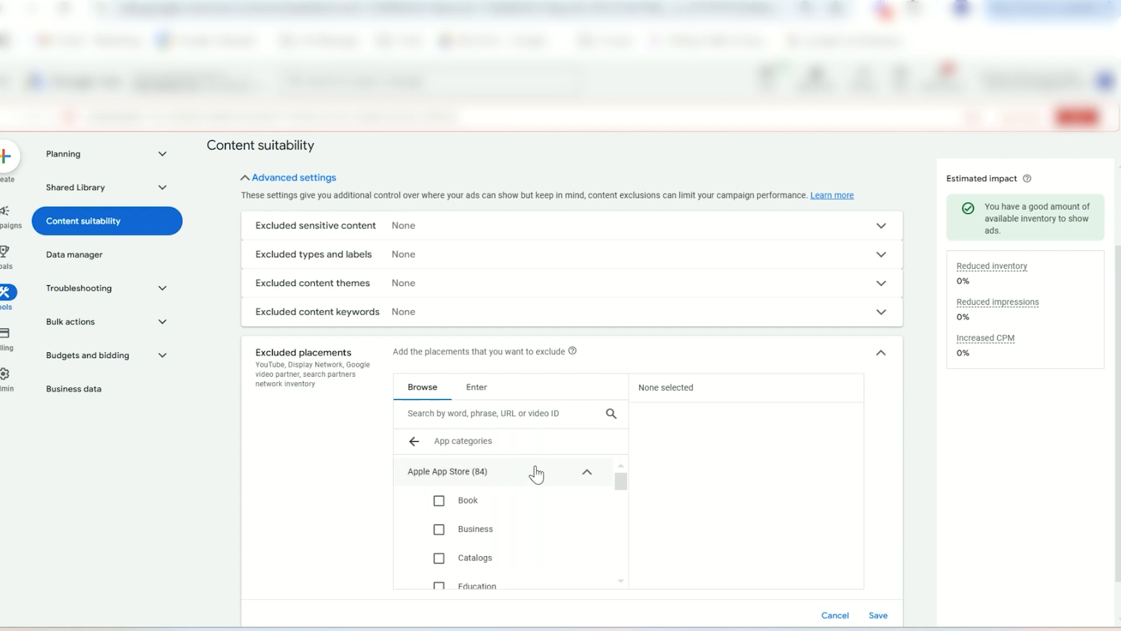
Exclude the Apple App Store categories Book, Business, Catalogs, Education, Entertainment, Finance and Food & Drink
click(439, 500)
click(439, 529)
click(439, 558)
scroll(488, 495, down, 1)
scroll(487, 495, down, 2)
click(439, 465)
click(438, 494)
click(439, 522)
click(439, 551)
scroll(563, 501, down, 2)
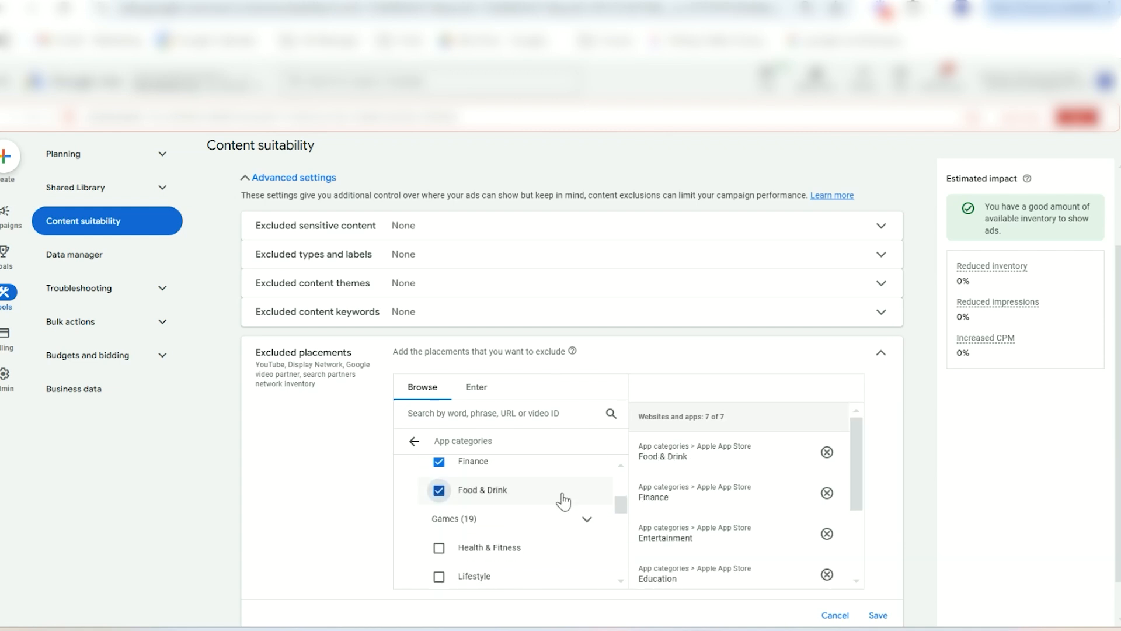
Exclude the Apple App Store game categories, including Action, Adventure, Arcade, Board, Role Playing, Simulation, Sports and Strategy
click(586, 520)
click(462, 549)
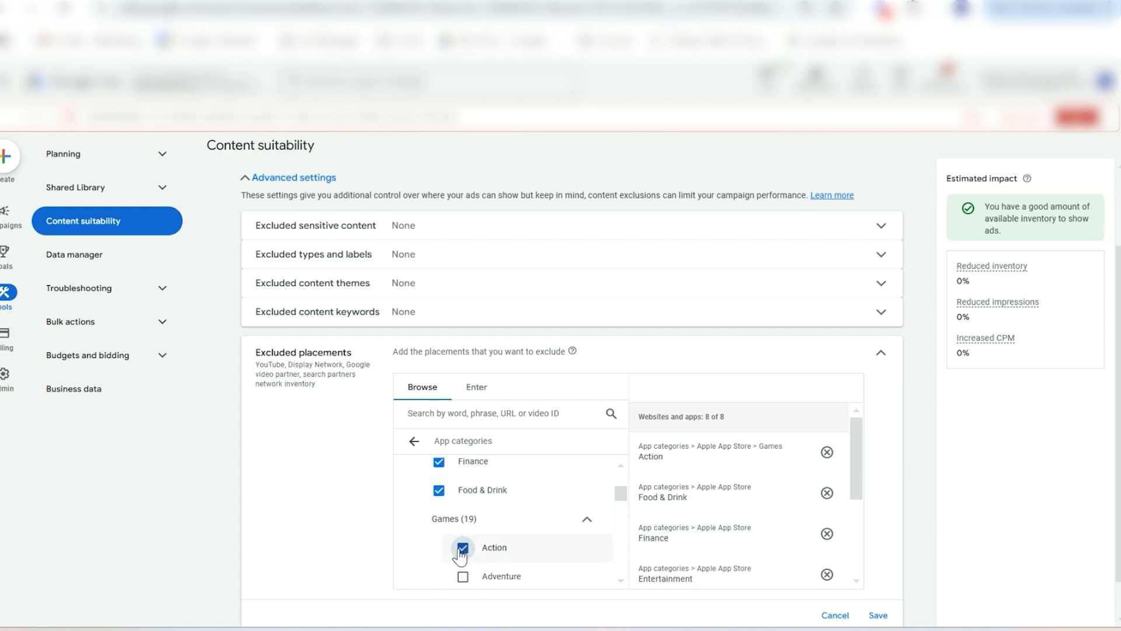
scroll(459, 558, down, 3)
click(462, 473)
click(461, 502)
click(462, 531)
scroll(467, 540, down, 1)
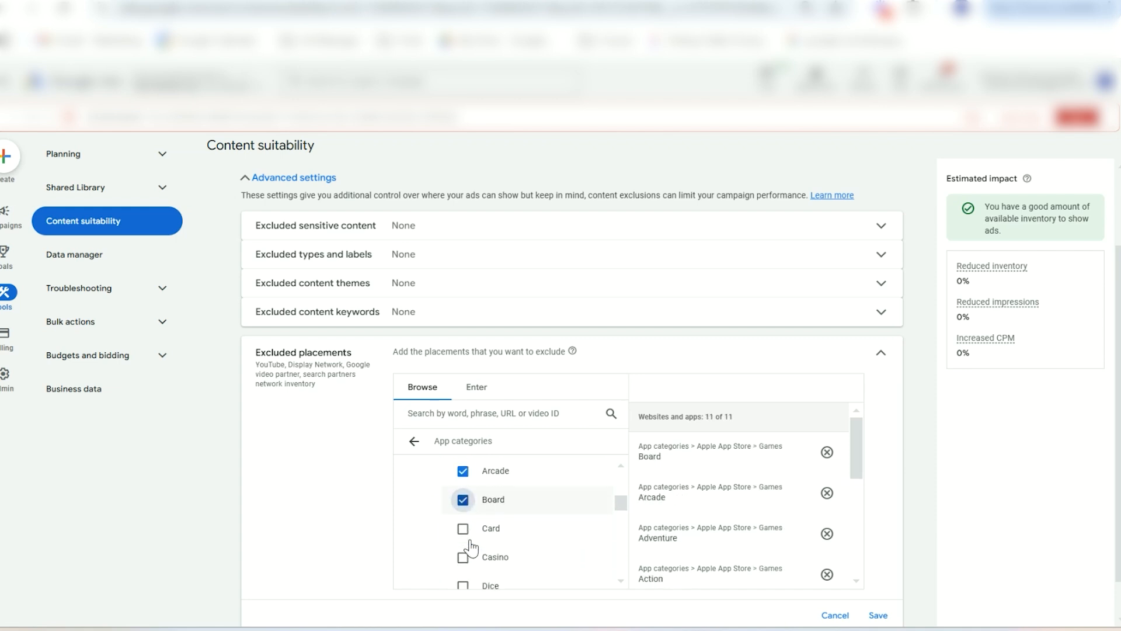
click(462, 513)
click(463, 541)
scroll(463, 552, down, 1)
scroll(450, 543, down, 5)
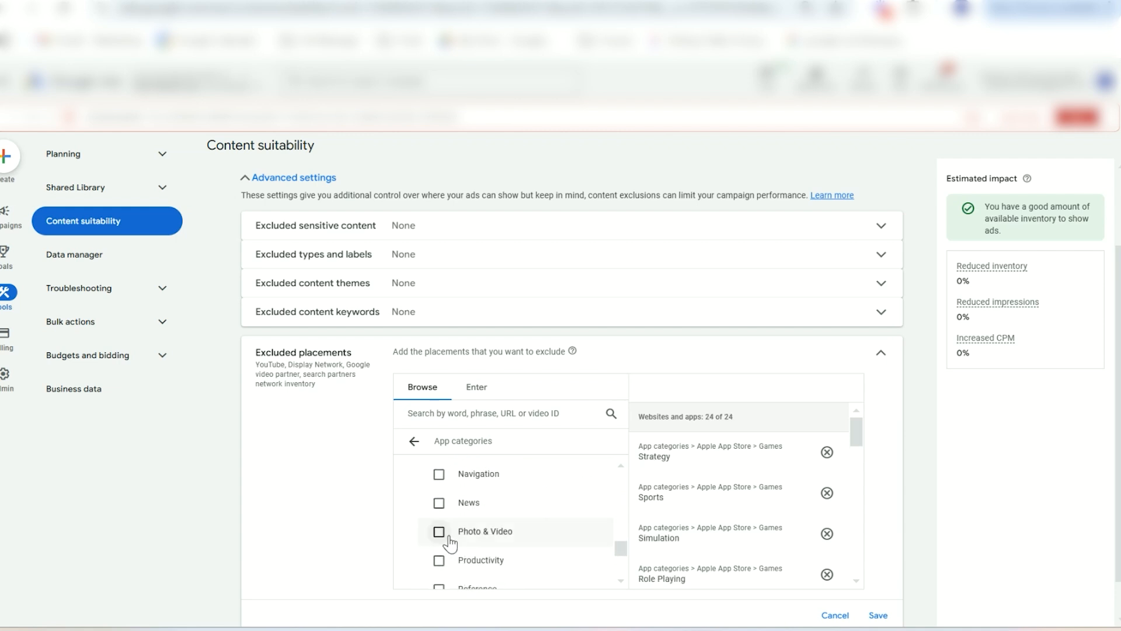
Collapse the Games categories, look through the remaining app categories and save the excluded placements
scroll(450, 543, up, 1)
scroll(451, 543, up, 3)
click(583, 539)
scroll(583, 549, down, 5)
scroll(583, 549, down, 10)
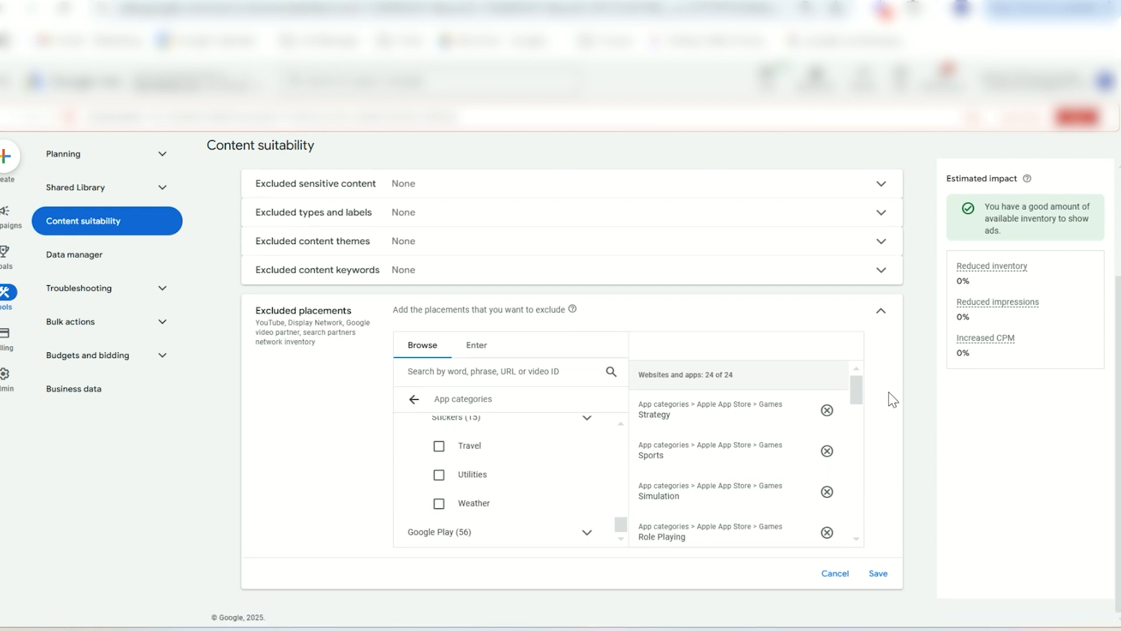
click(878, 573)
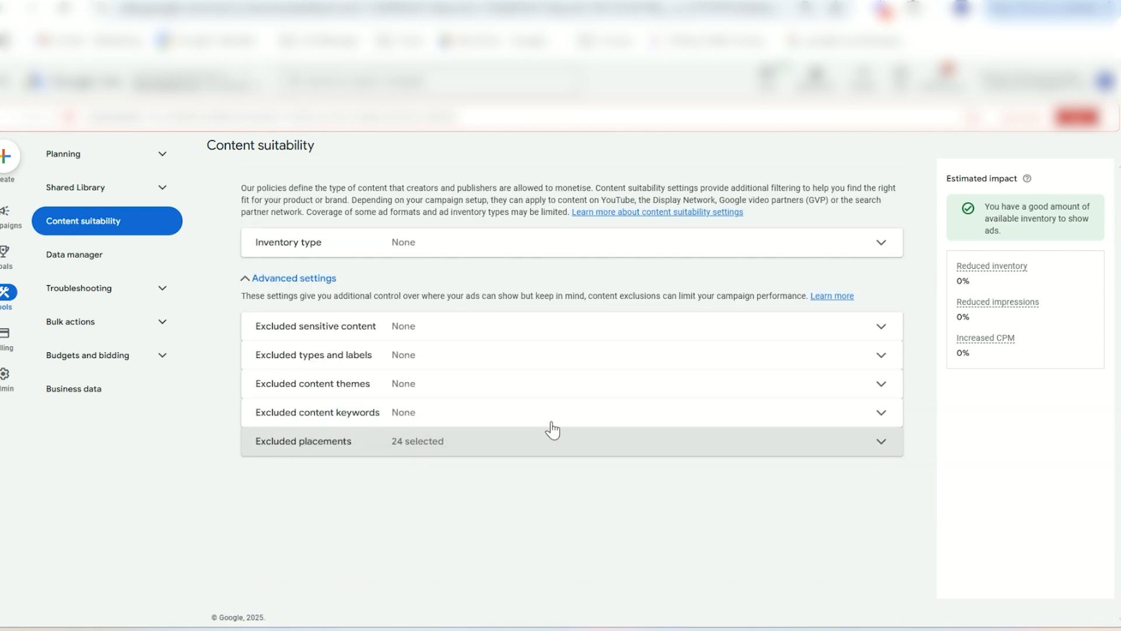
Exclude the sensitive content categories Tragedy and conflict, Sensitive social issues, Sexually suggestive, and Sensational and shocking, and save them
click(588, 339)
click(404, 401)
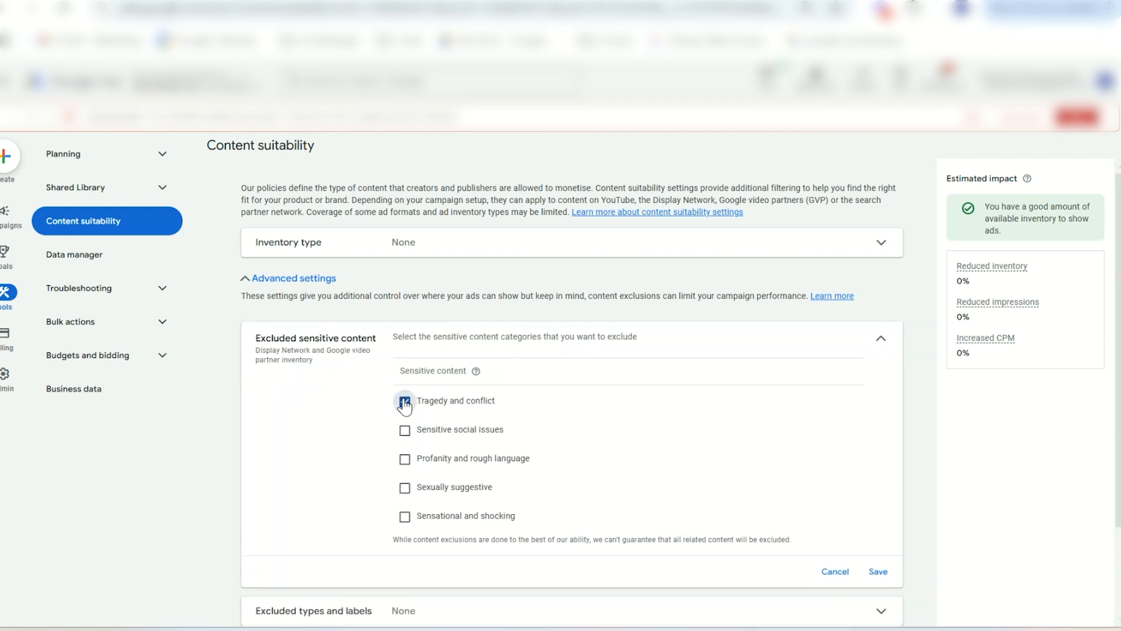
click(404, 432)
click(404, 487)
click(405, 516)
click(876, 572)
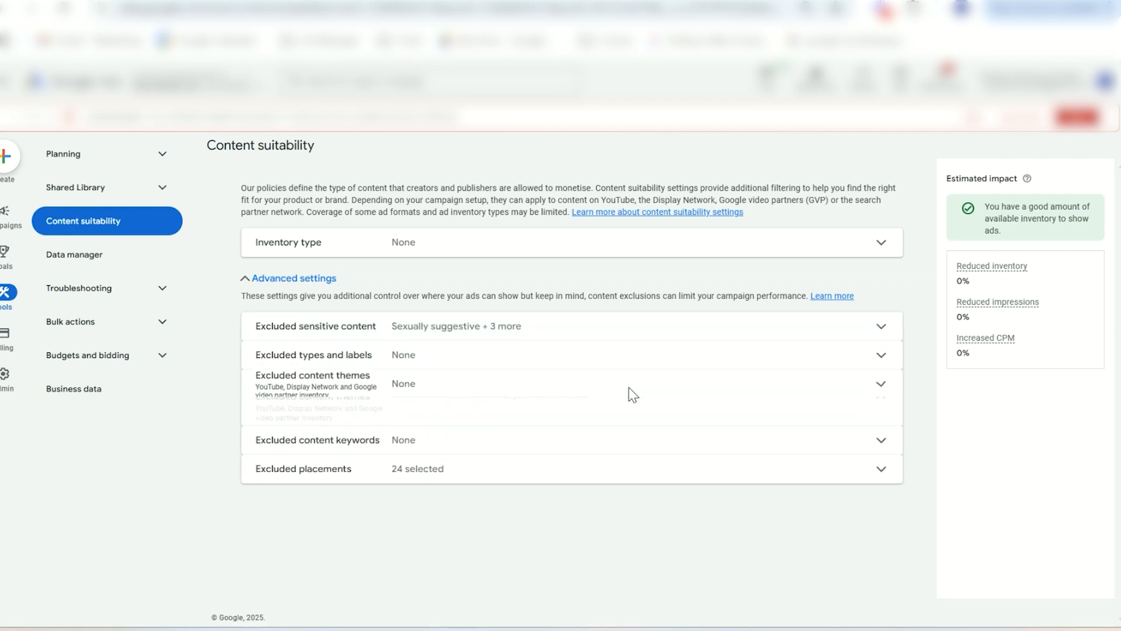
Exclude the content themes Games (fighting), Games (mature), Politics and Religion, save them and return to the campaigns overview
click(632, 390)
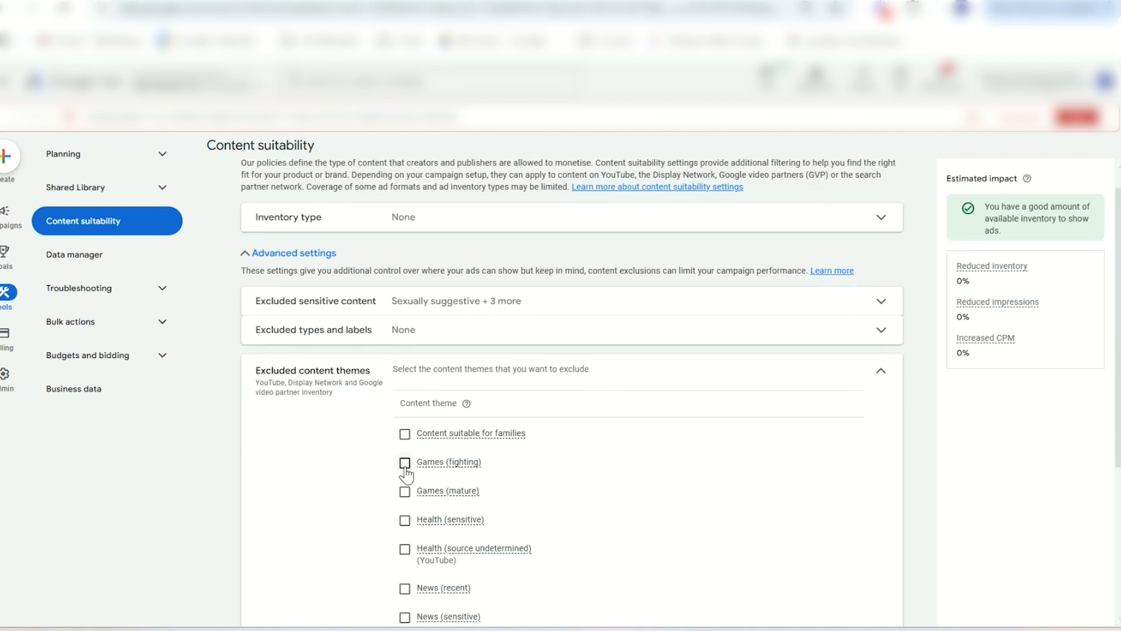
click(405, 463)
click(405, 491)
scroll(407, 508, down, 2)
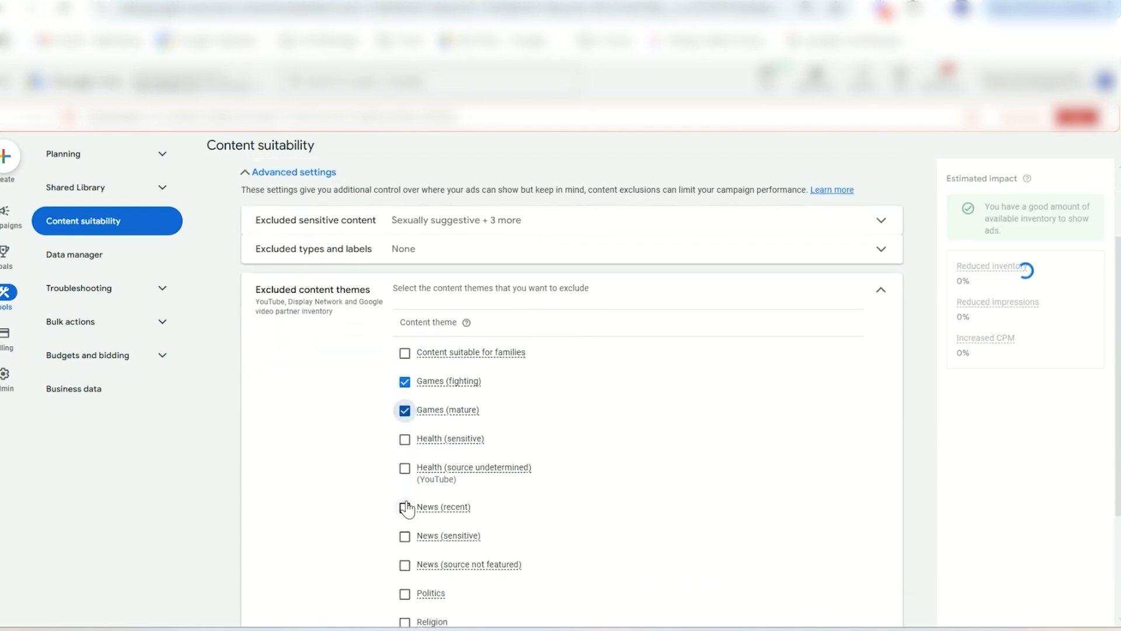
scroll(406, 508, down, 1)
click(403, 543)
click(404, 571)
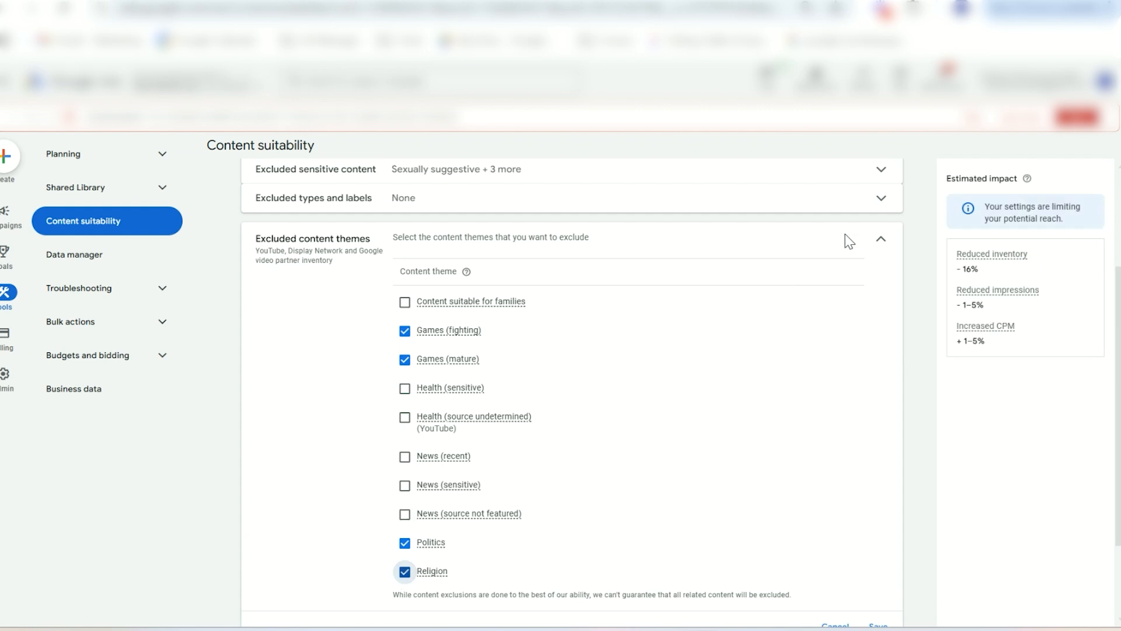
scroll(662, 376, down, 2)
click(878, 530)
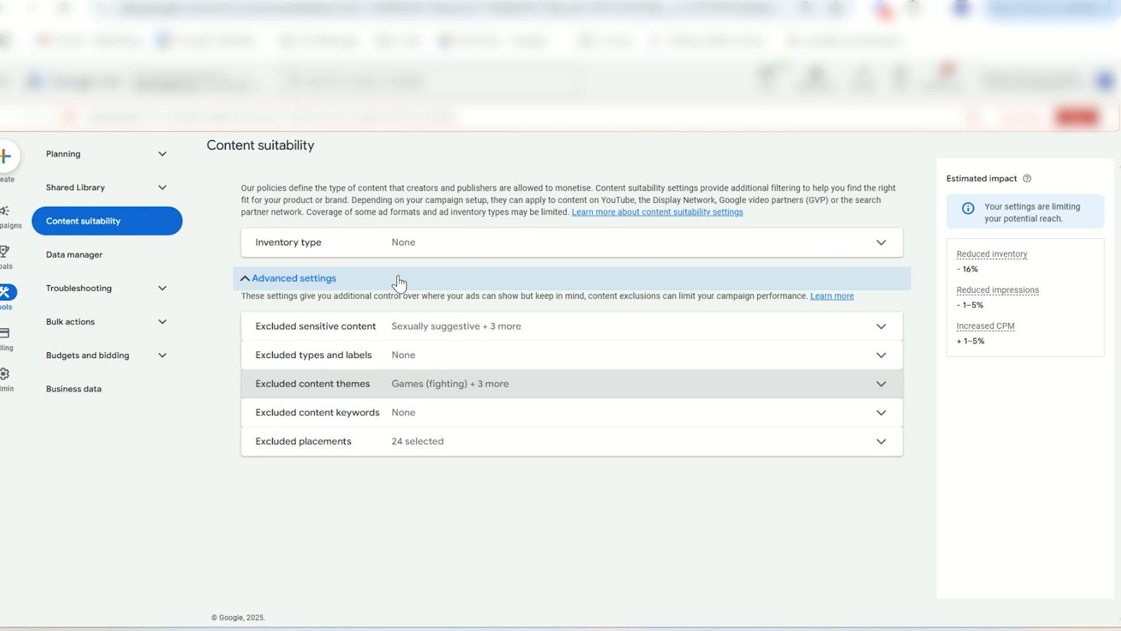
click(6, 216)
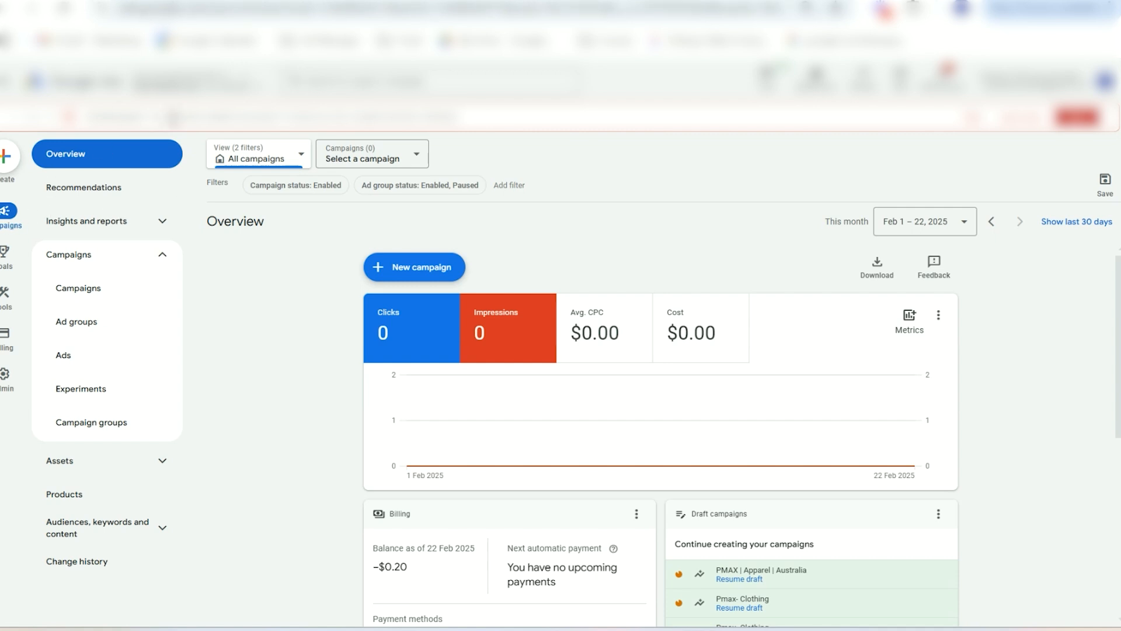
Switch to the account with running campaigns, dismiss the reload error and review its content suitability settings, including the advanced exclusions
click(105, 1)
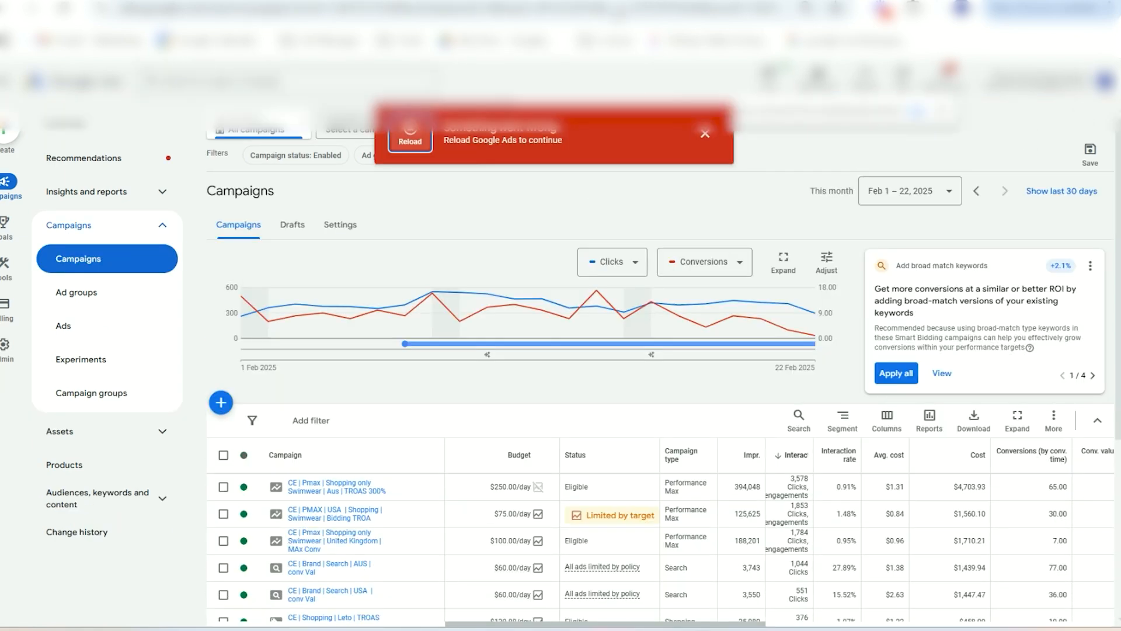
click(706, 135)
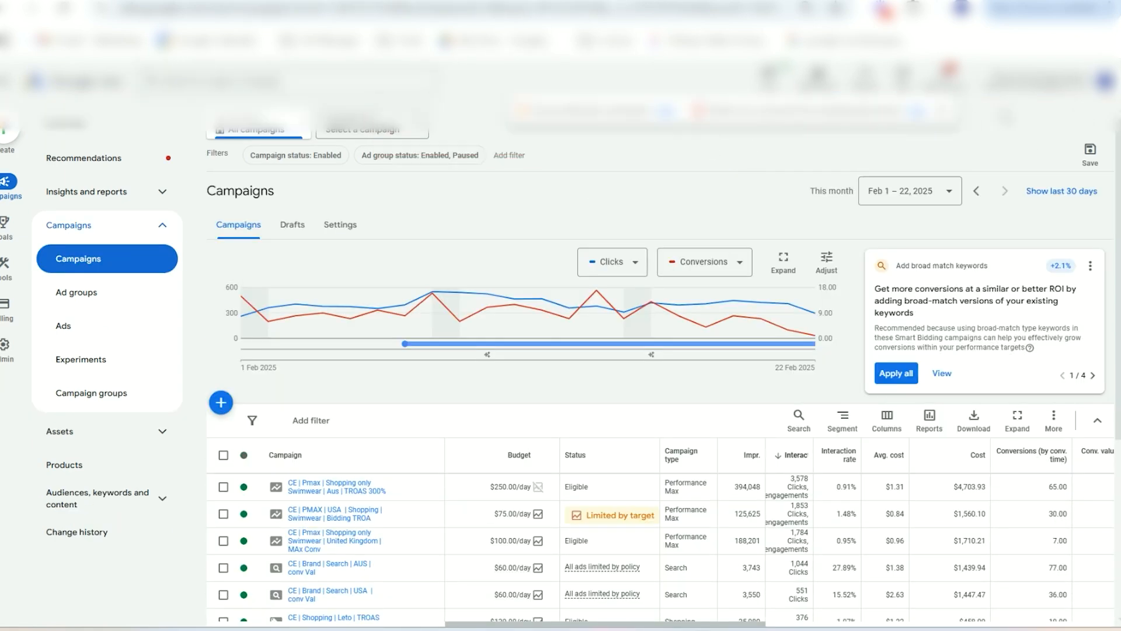
scroll(338, 421, down, 1)
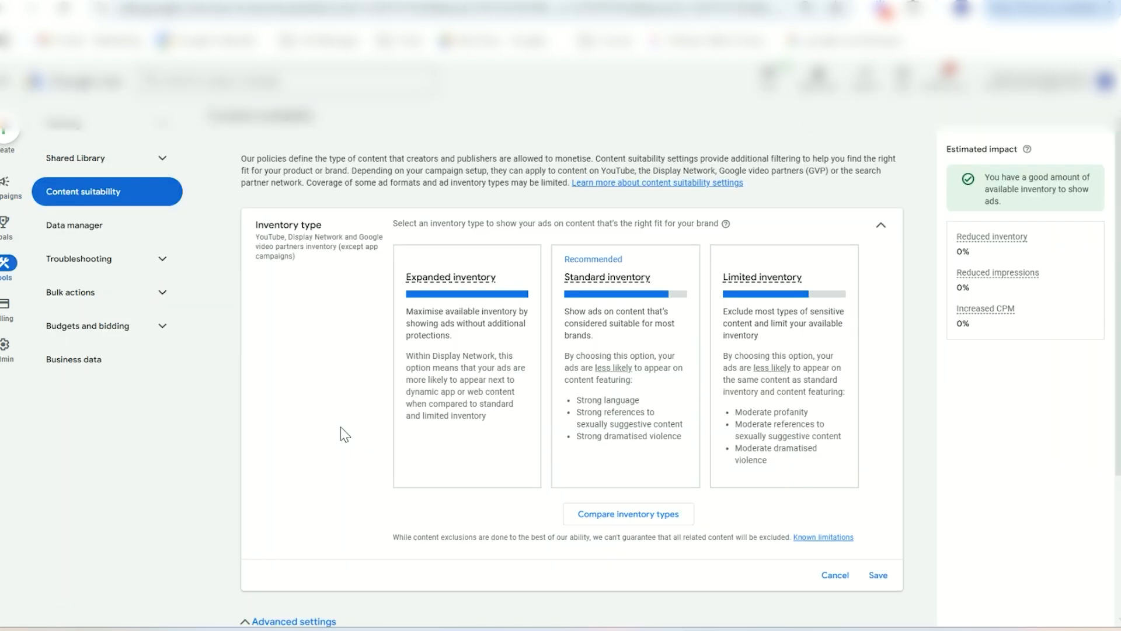
scroll(341, 427, down, 1)
scroll(345, 434, down, 3)
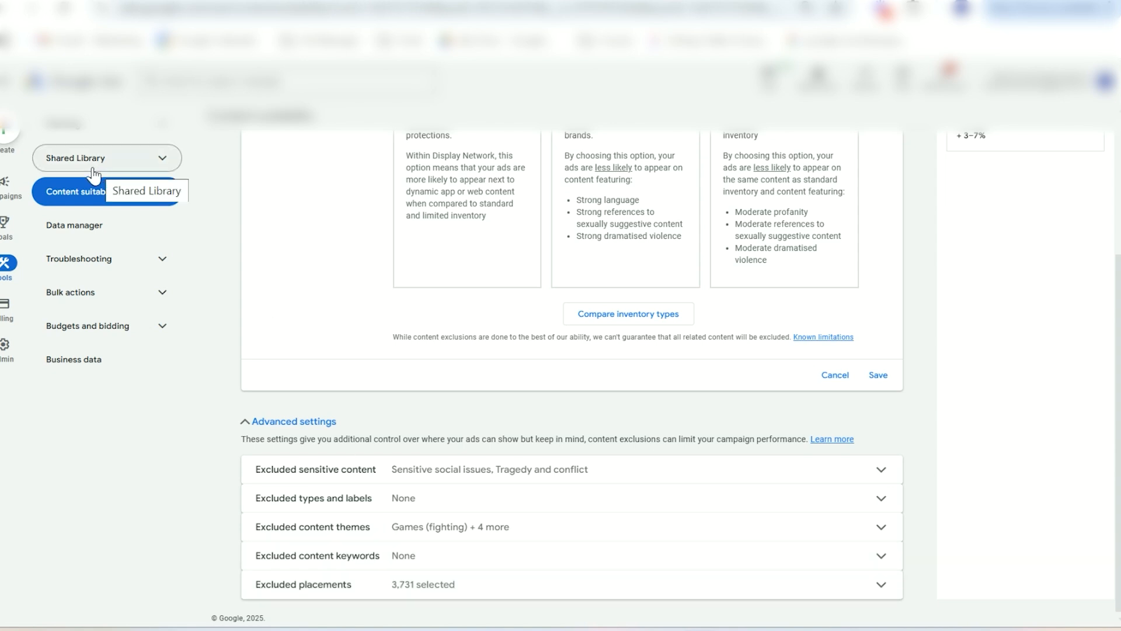
Return to the campaigns area and open the Performance Max campaigns placement report from the report editor
click(13, 189)
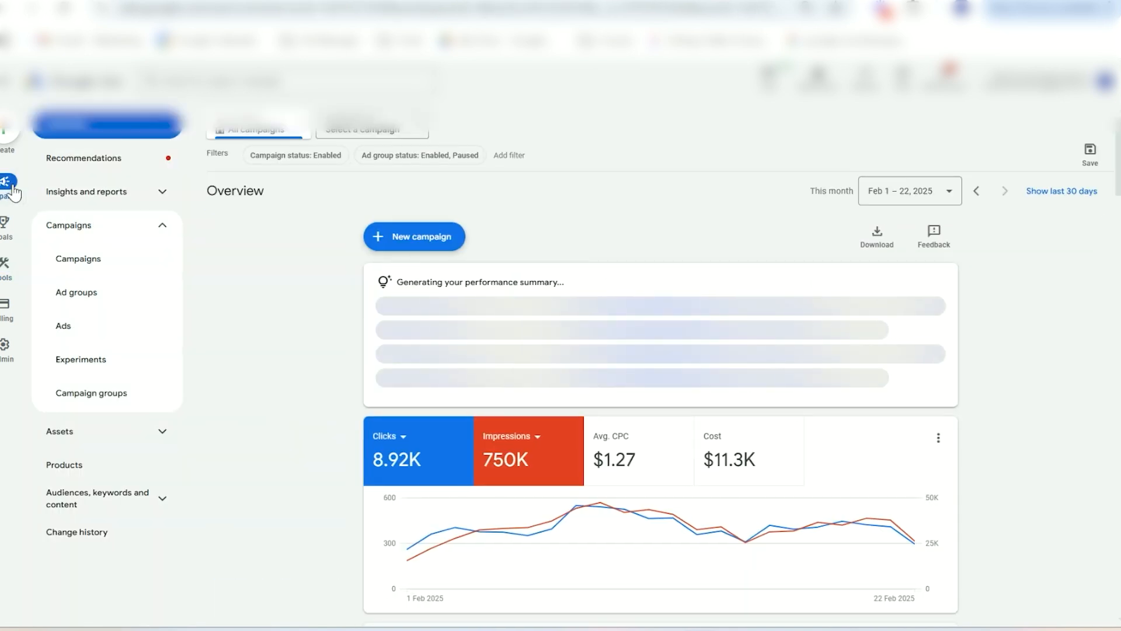
scroll(320, 321, down, 4)
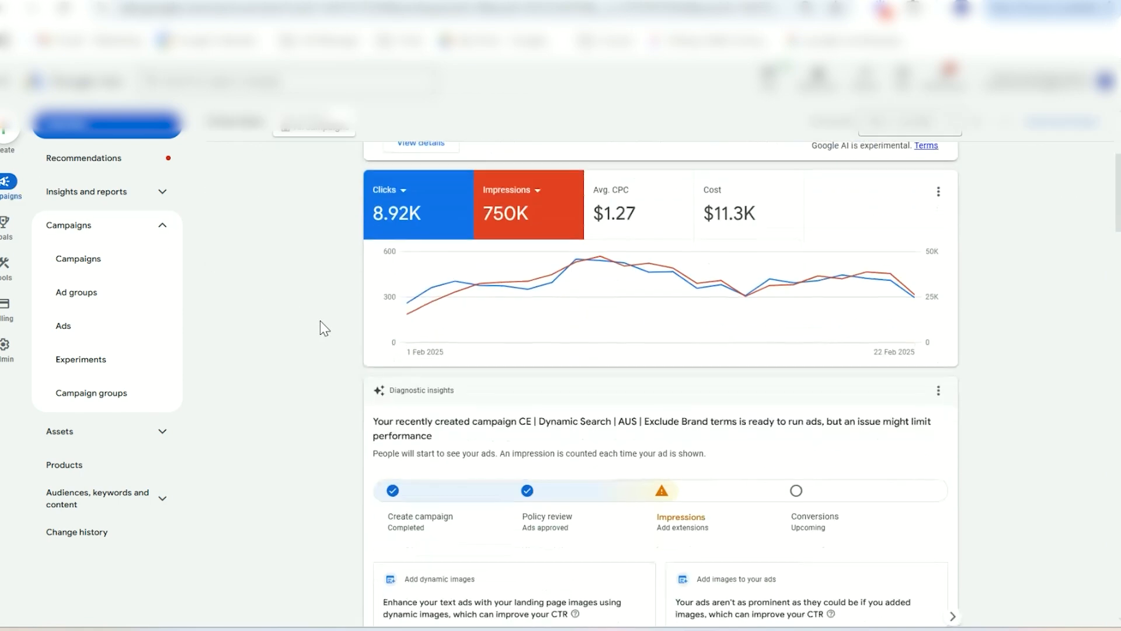
click(129, 260)
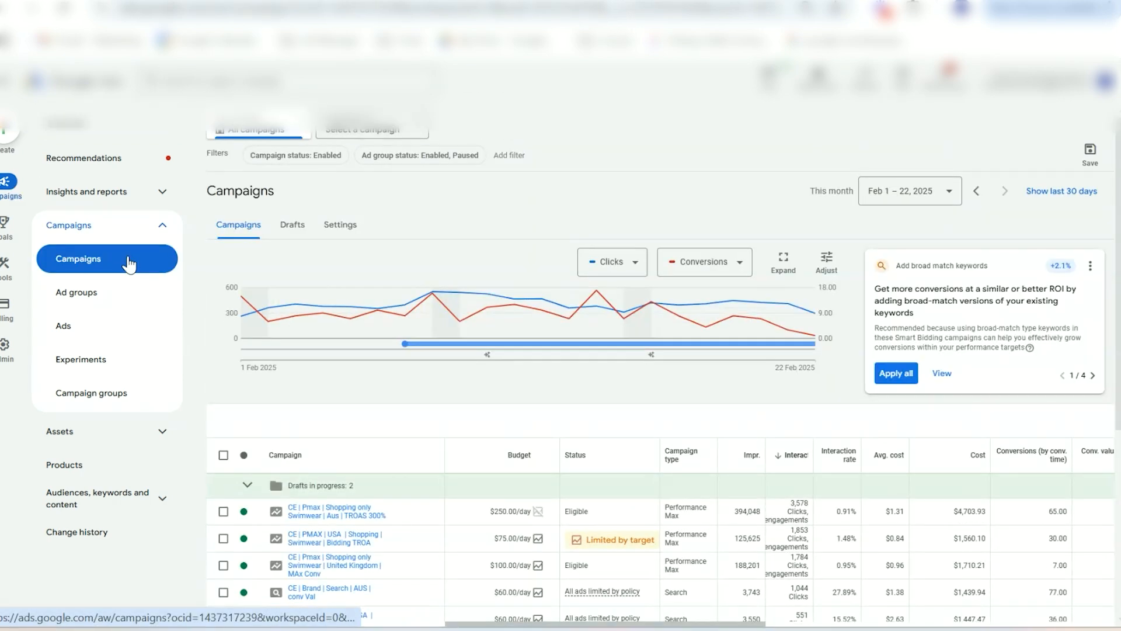
click(163, 195)
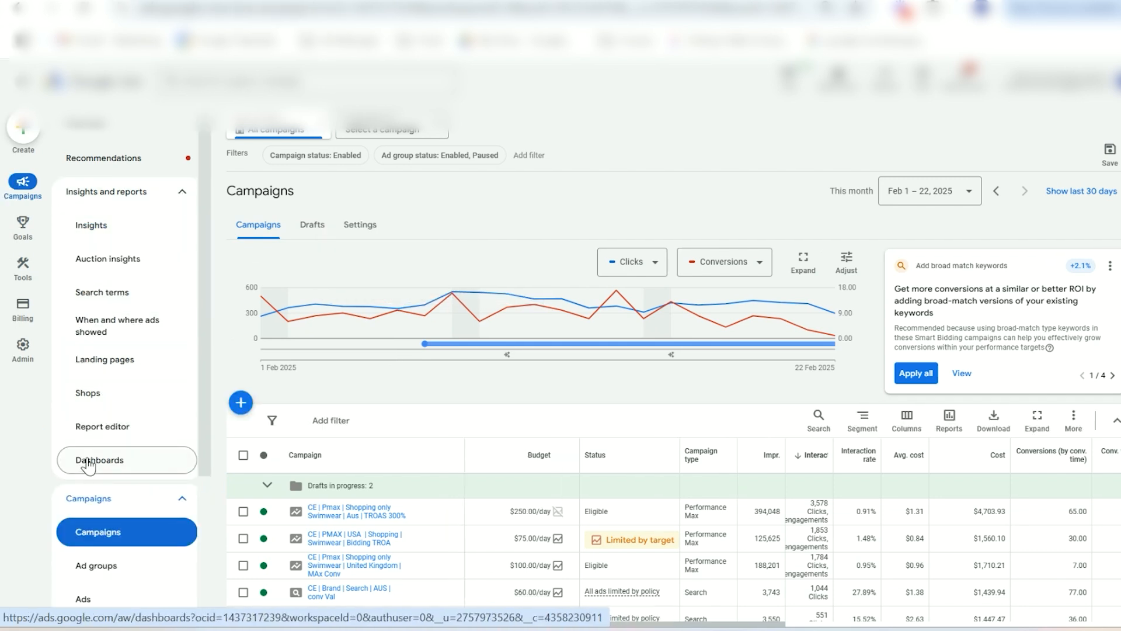
click(123, 439)
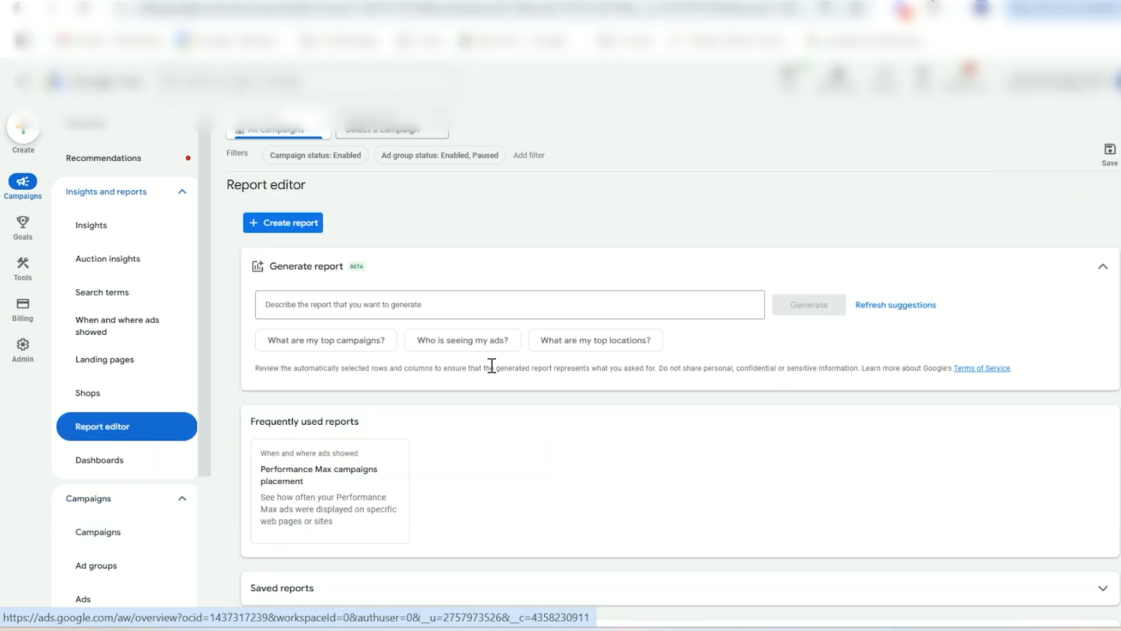
click(354, 500)
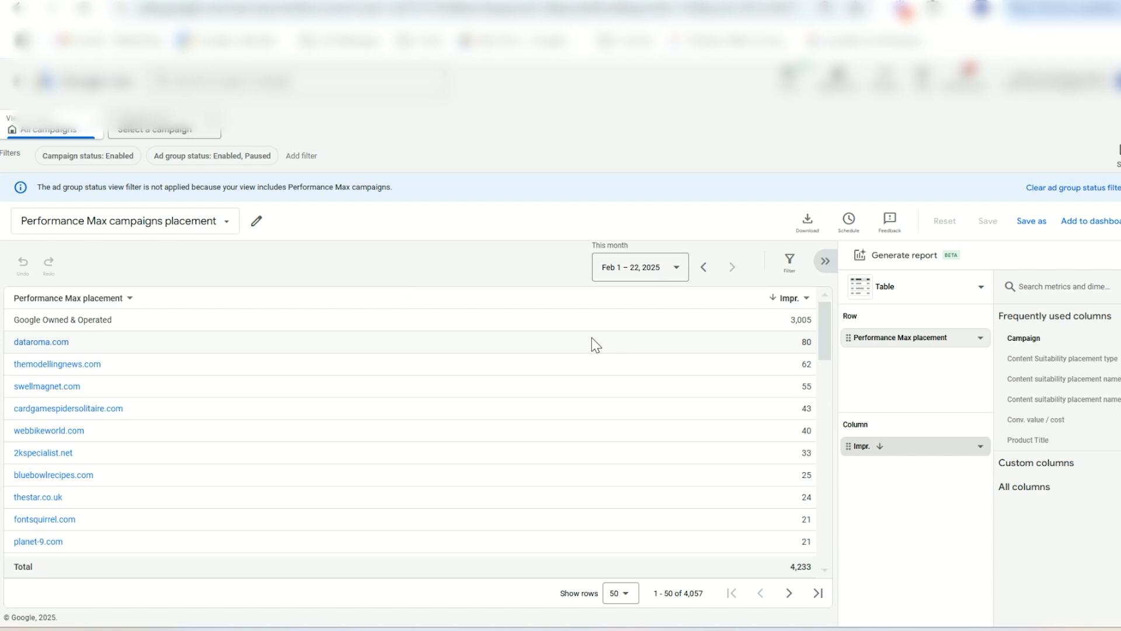
Examine the Performance Max placements and their impressions, including websites and YouTube videos
scroll(570, 415, down, 3)
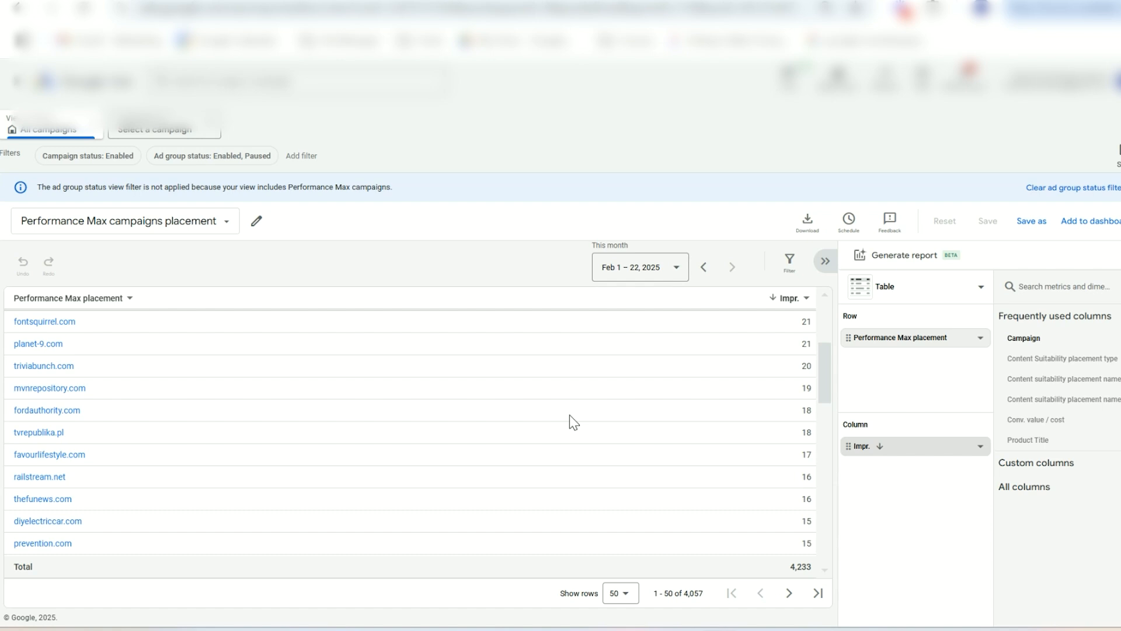
scroll(569, 415, up, 3)
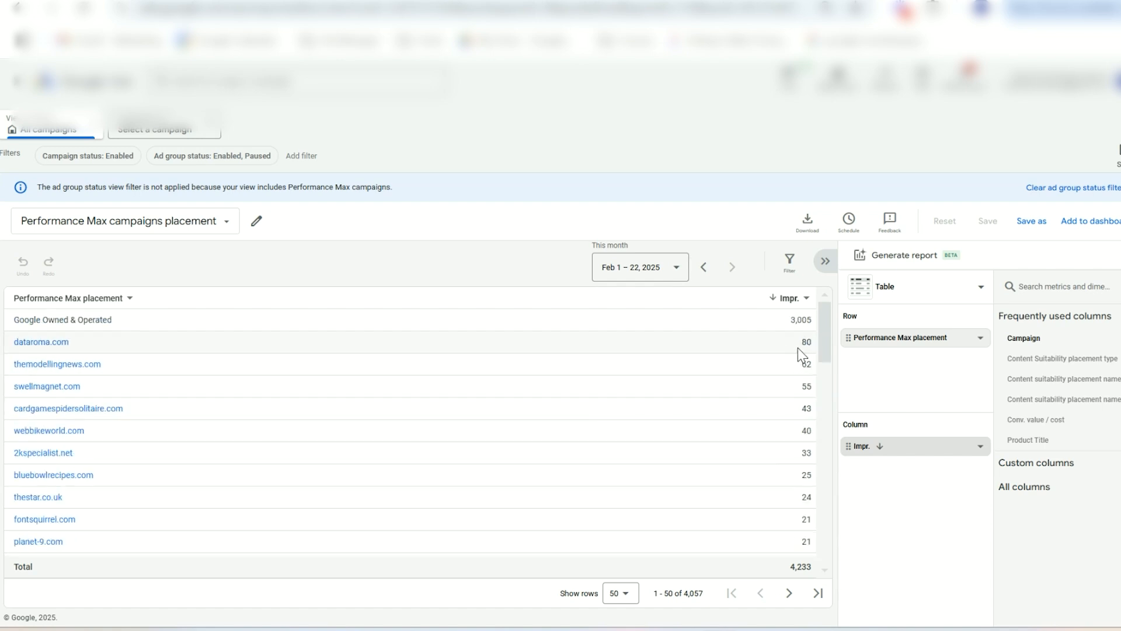
scroll(808, 342, down, 6)
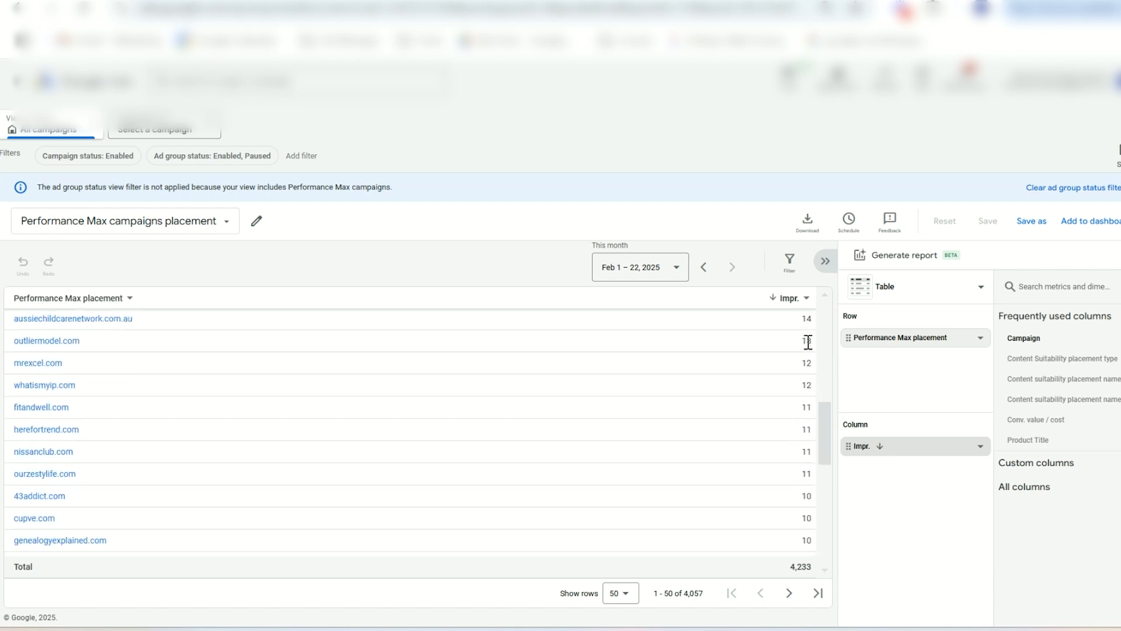
scroll(807, 342, down, 5)
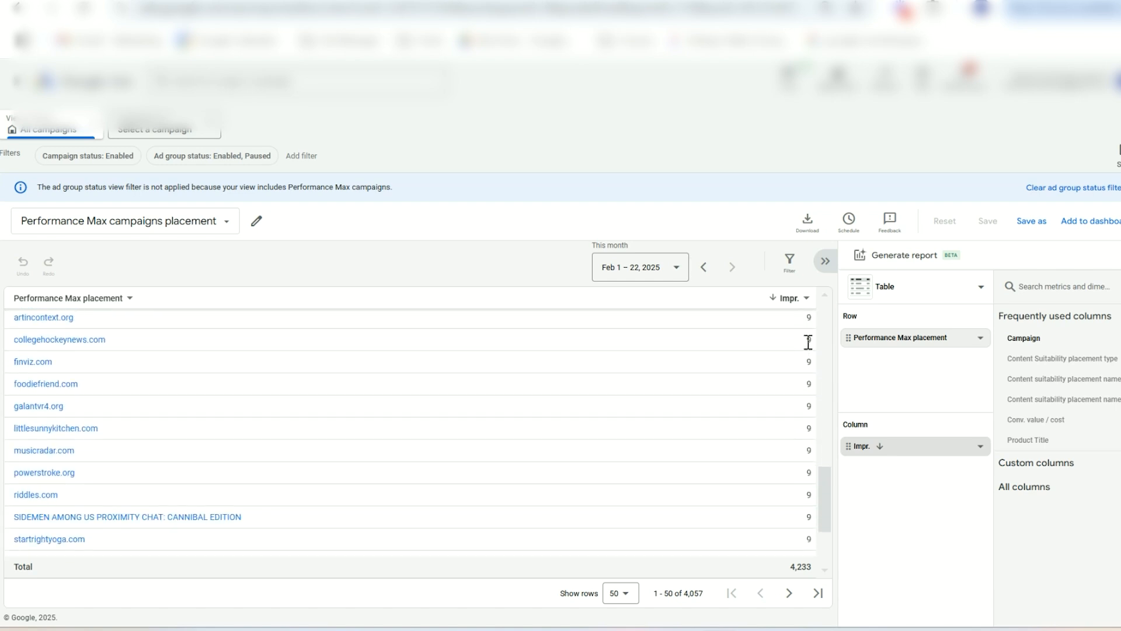
scroll(808, 343, down, 2)
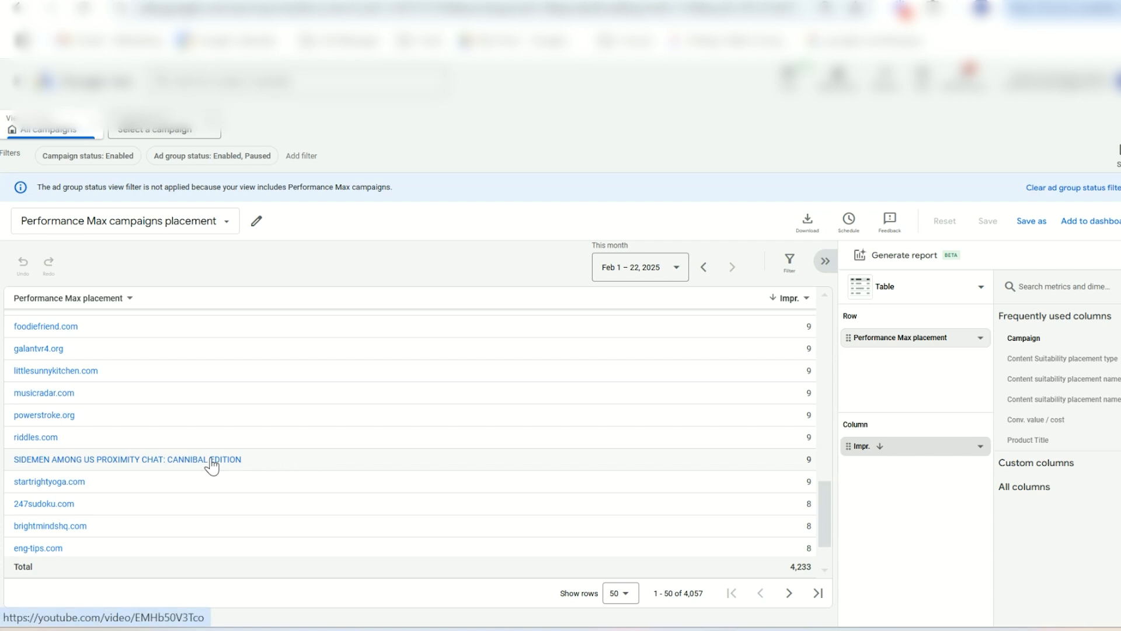
scroll(212, 465, down, 1)
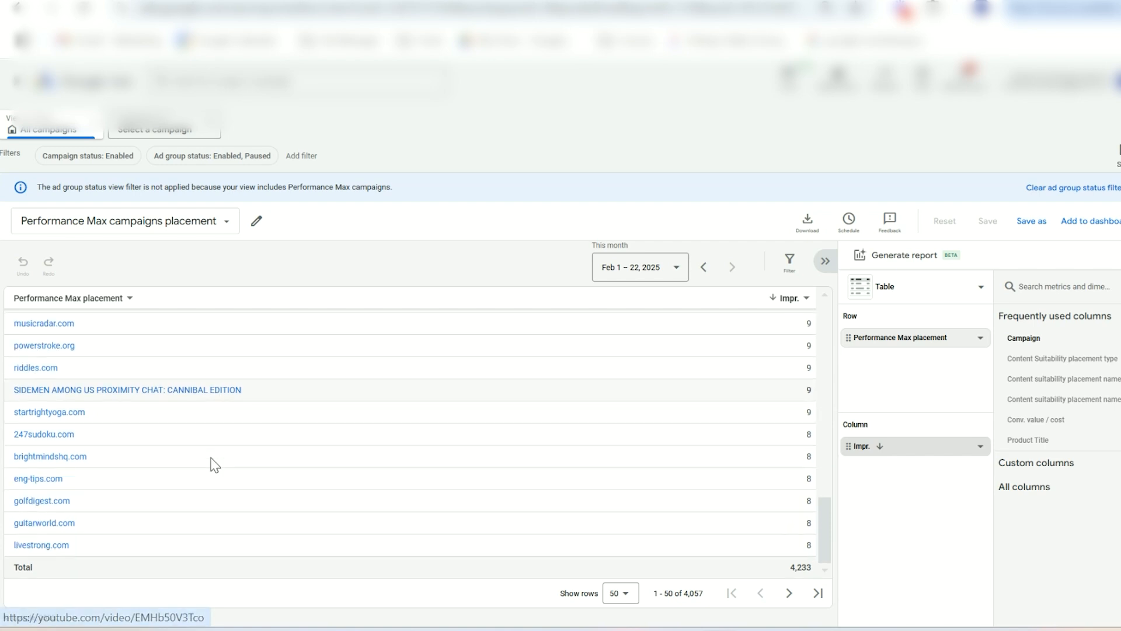
Show 100 rows per page in the placement report and look through the longer list of placements
click(622, 593)
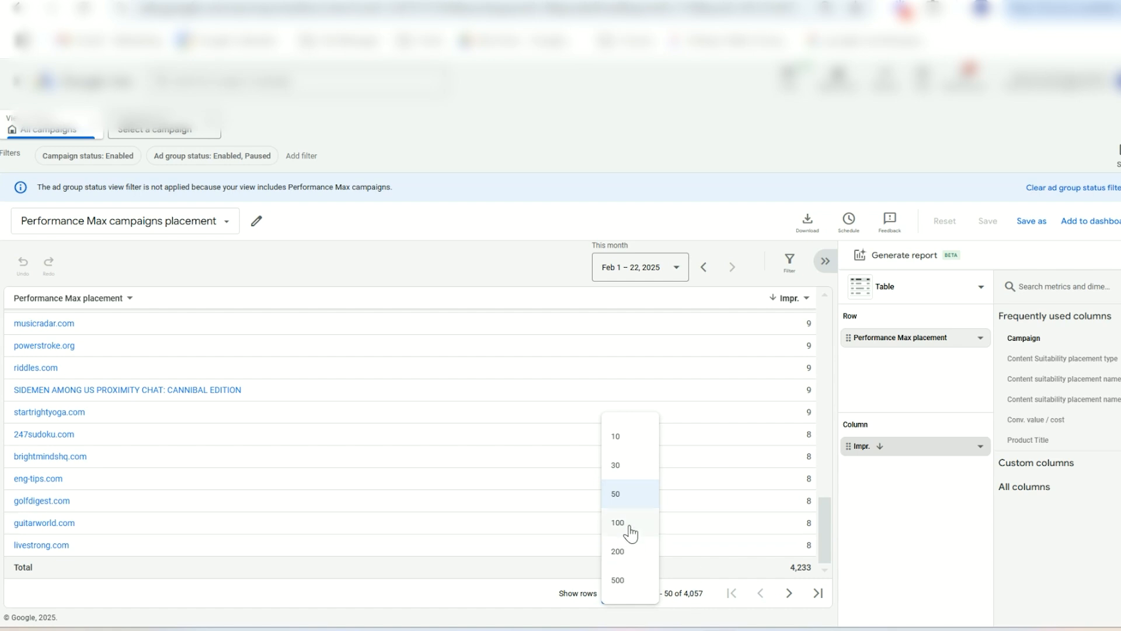
click(631, 525)
scroll(454, 458, down, 3)
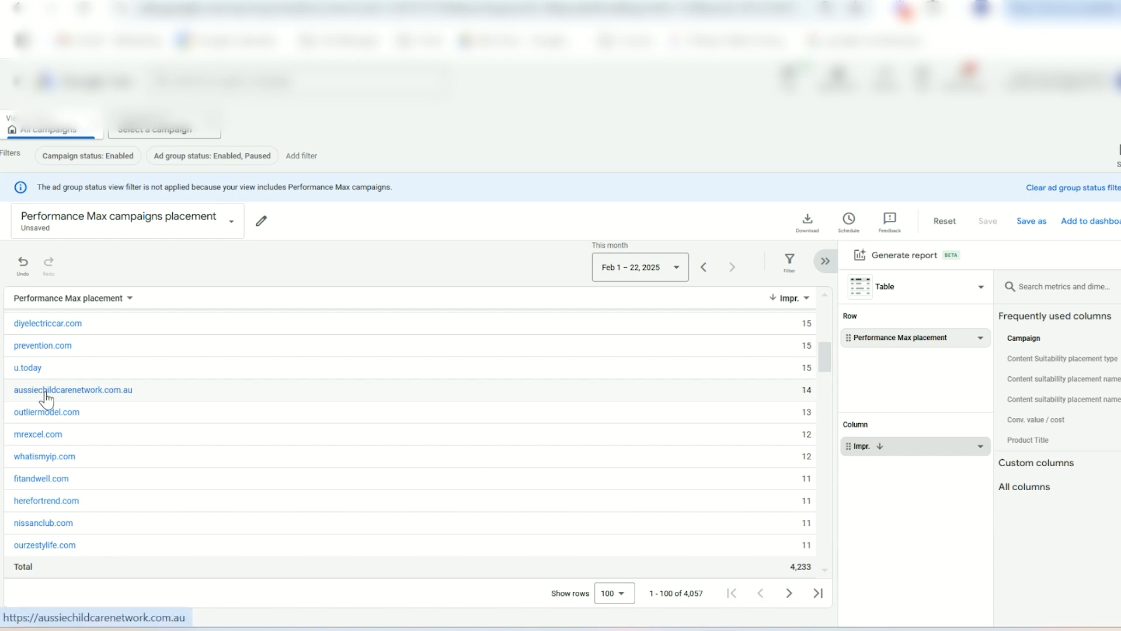
scroll(45, 393, down, 6)
scroll(44, 393, down, 2)
scroll(46, 399, down, 10)
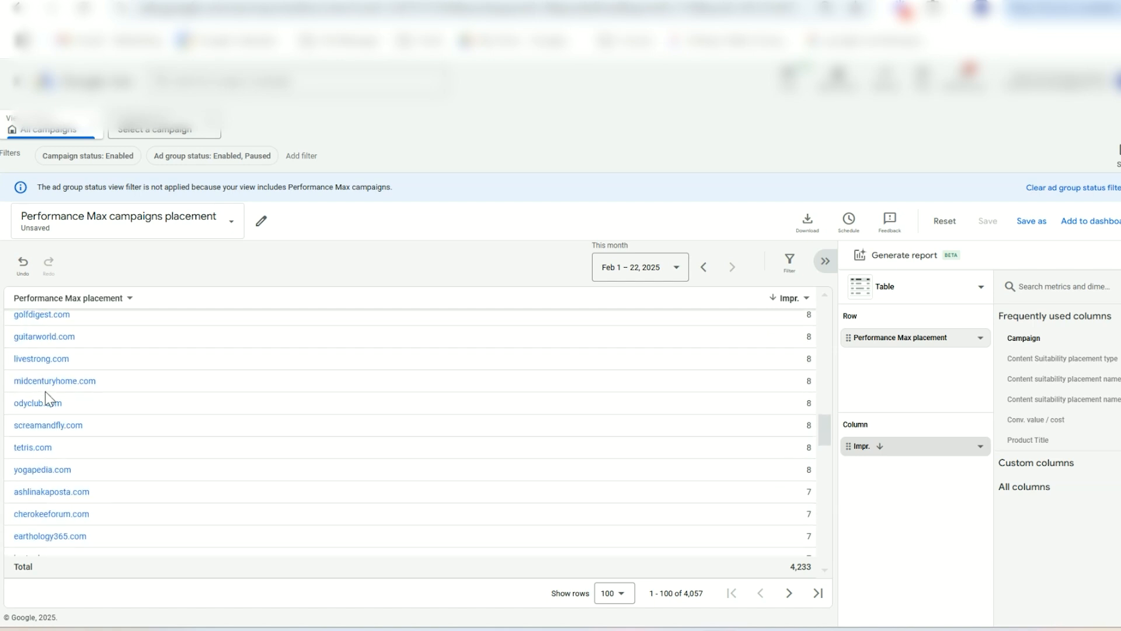
scroll(47, 399, up, 20)
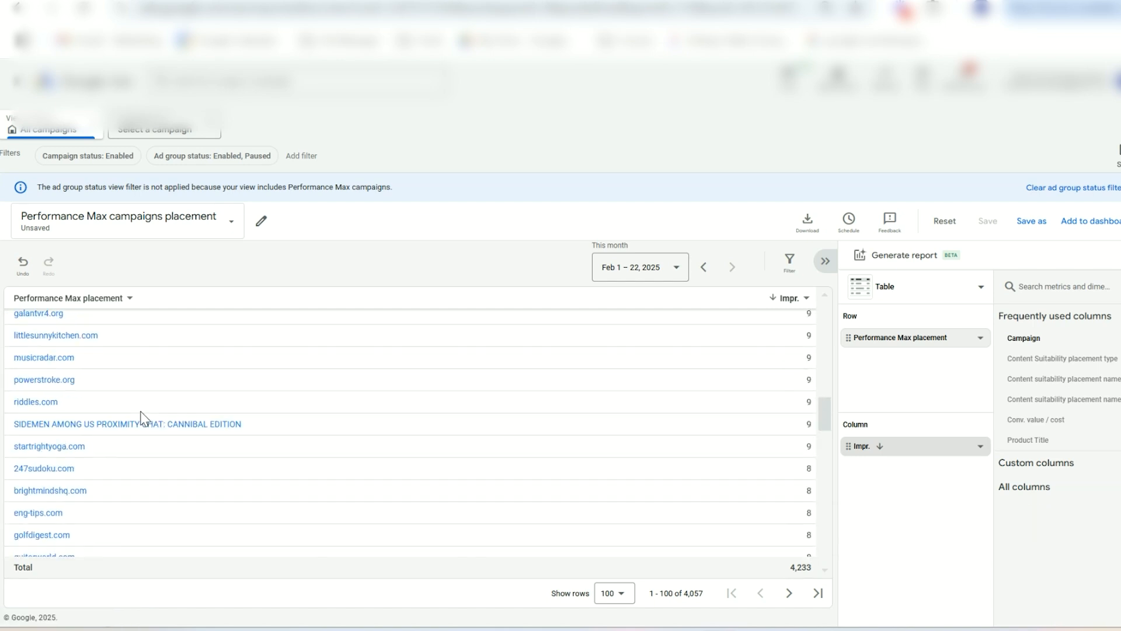
scroll(145, 418, up, 1)
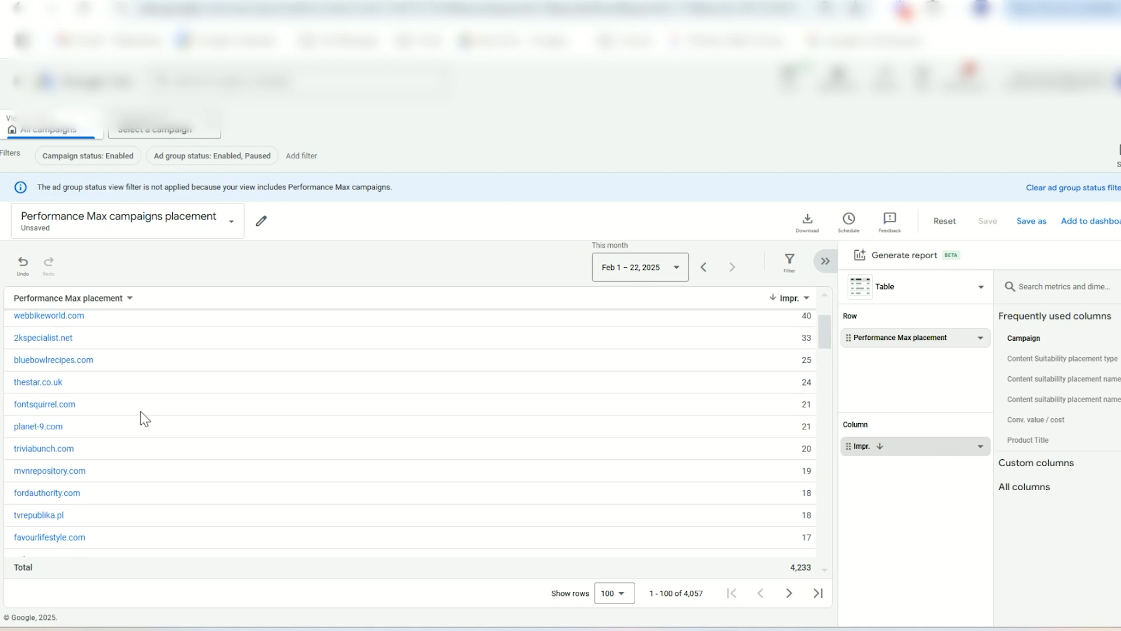
scroll(493, 401, up, 3)
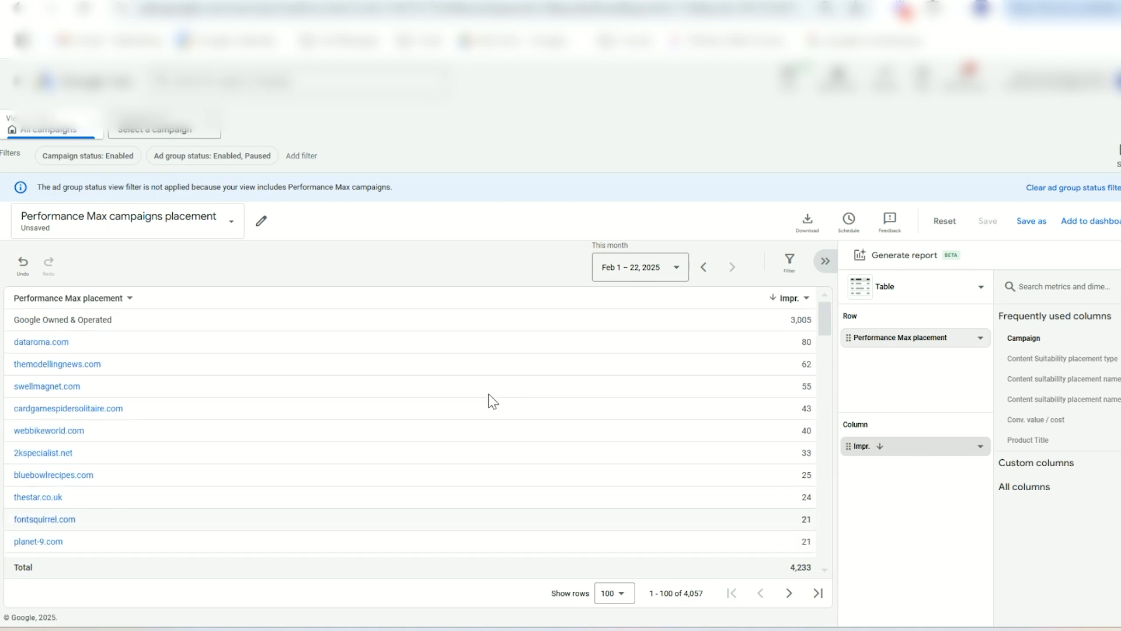
Export the Performance Max campaigns placement report to Google Sheets and inspect the placement URLs in the exported sheet
click(820, 231)
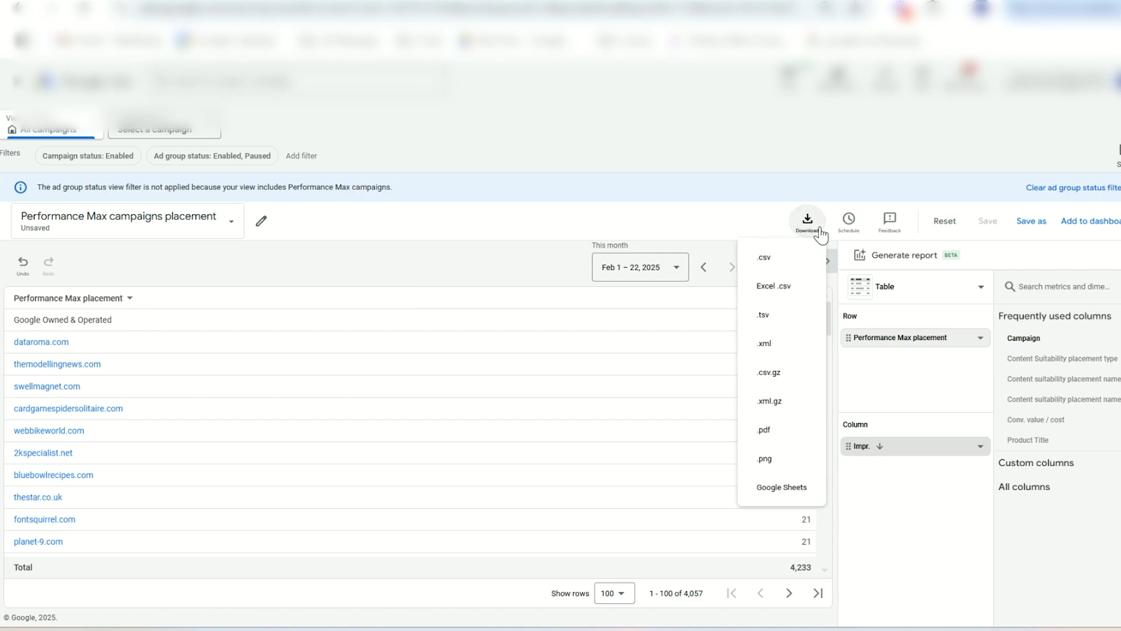
click(782, 487)
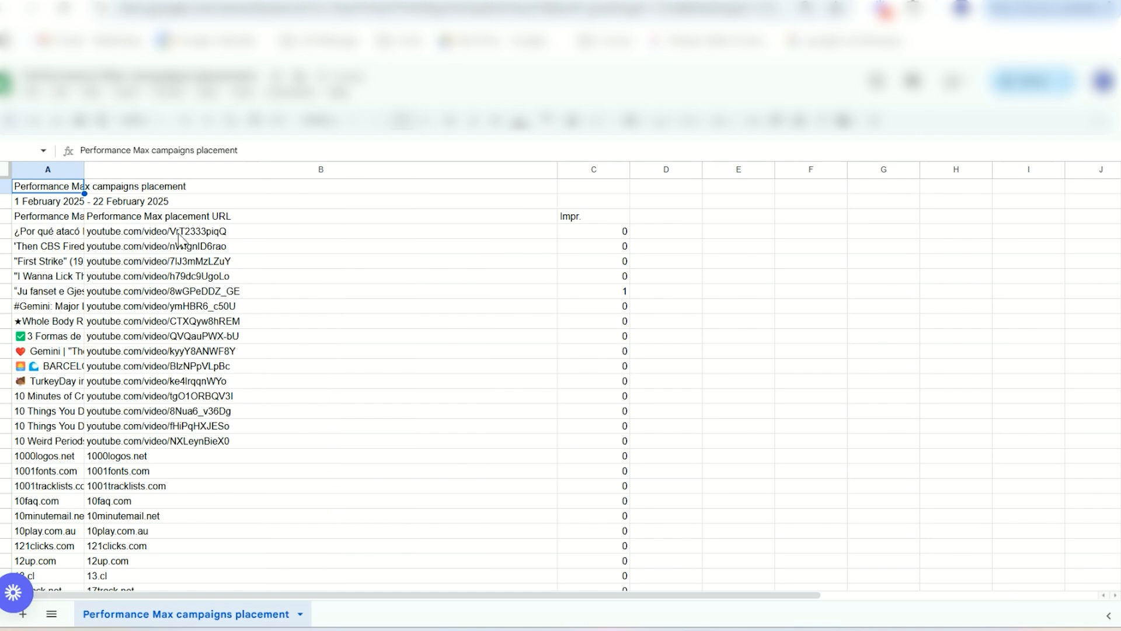
click(276, 281)
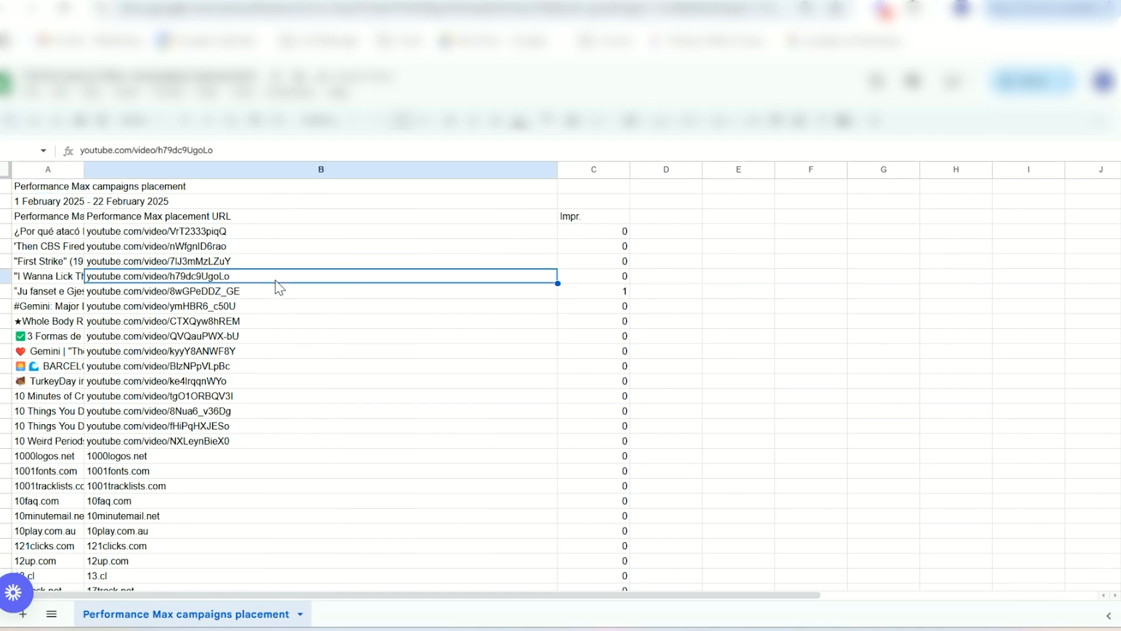
click(255, 230)
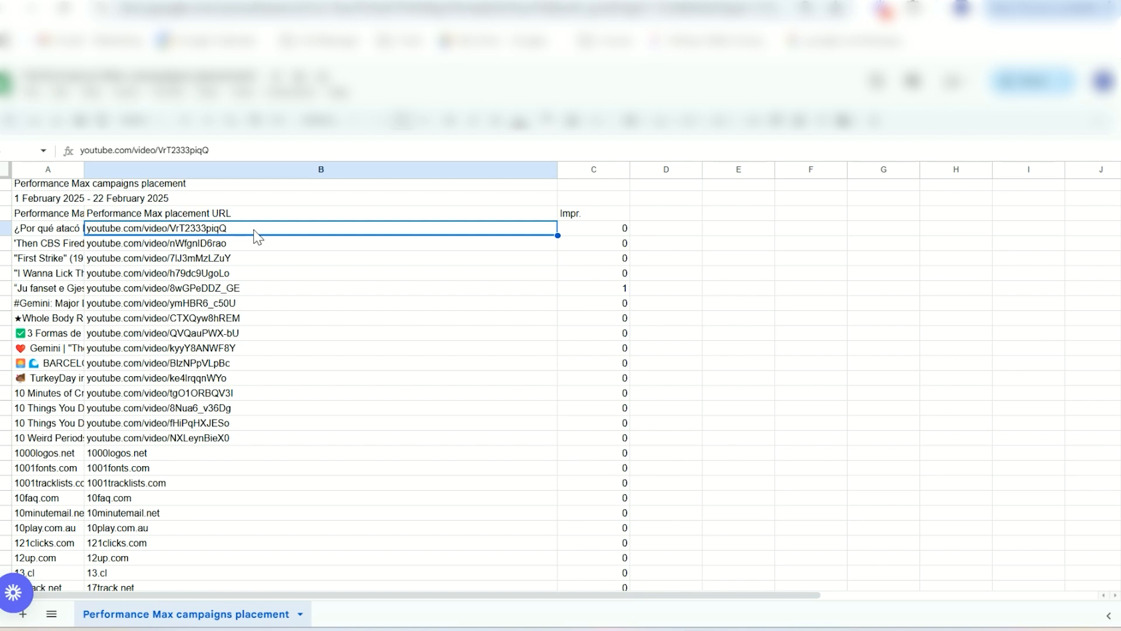
Add a filter to the header row of the exported sheet and sort the Impr. column in descending order
click(5, 213)
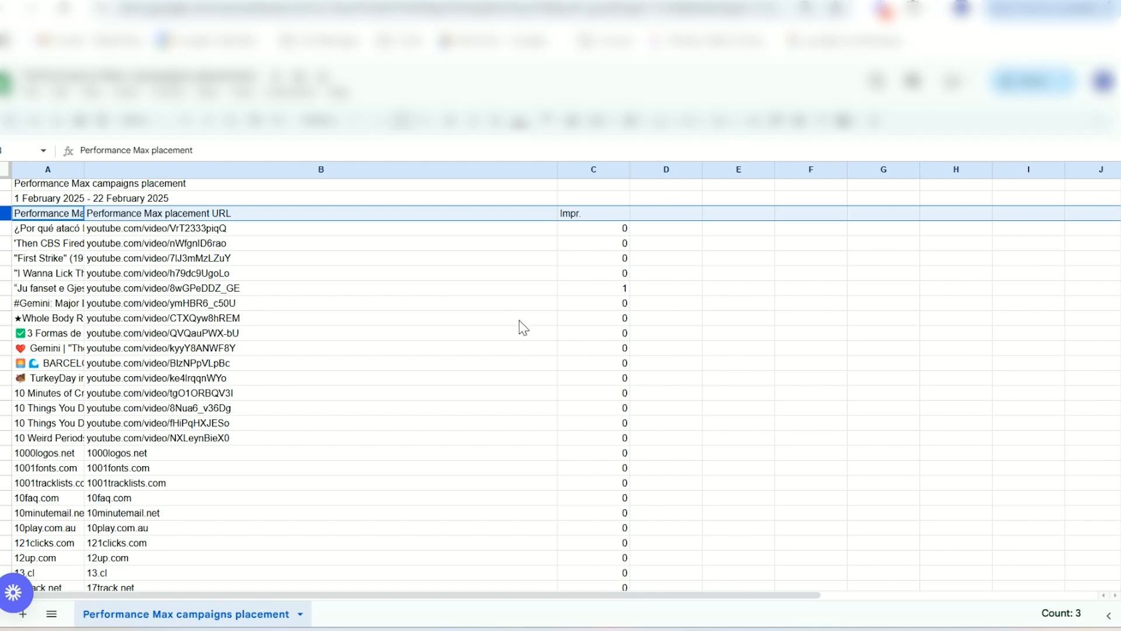
key(ctrl+shift+l)
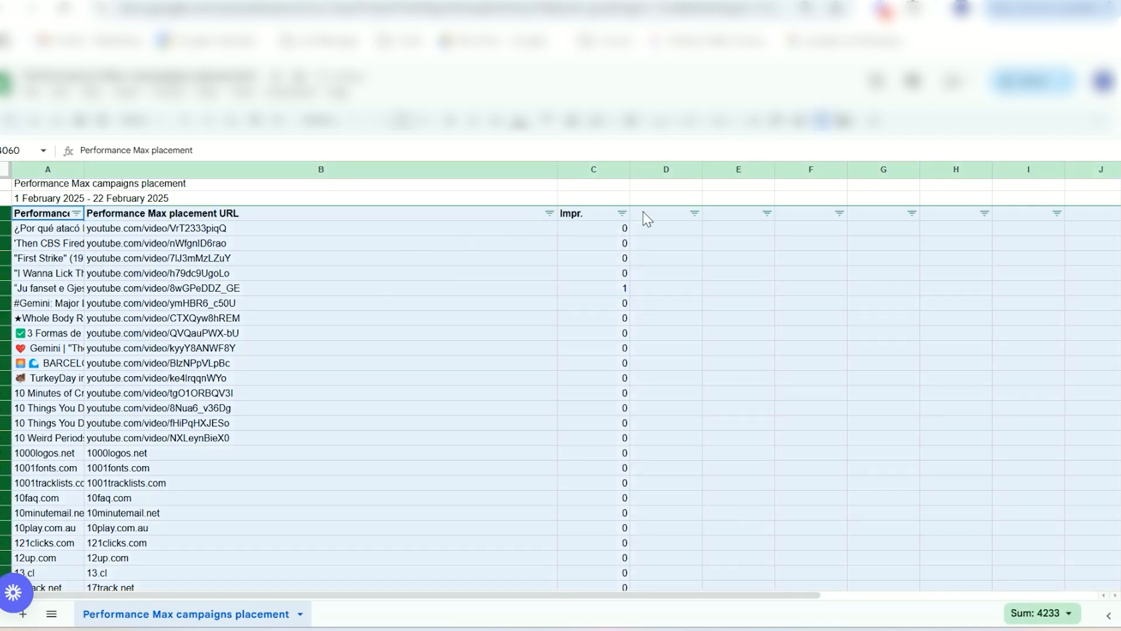
click(622, 213)
click(571, 266)
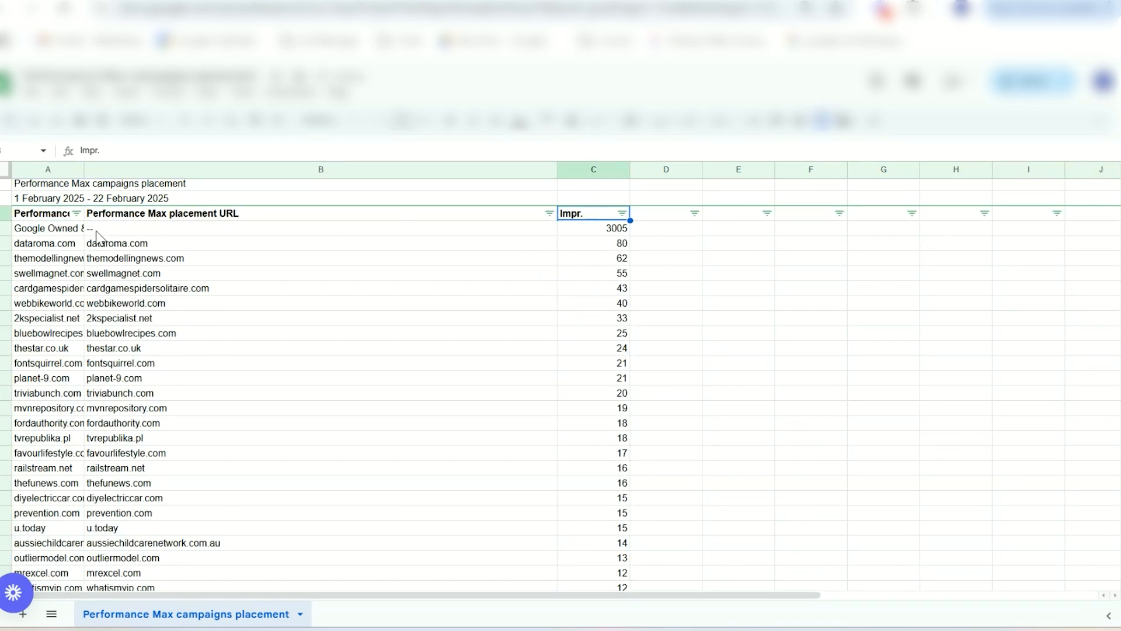
Copy the placement URLs from dataroma.com through eng-tips.com and switch back to the Google Ads placement report
click(325, 248)
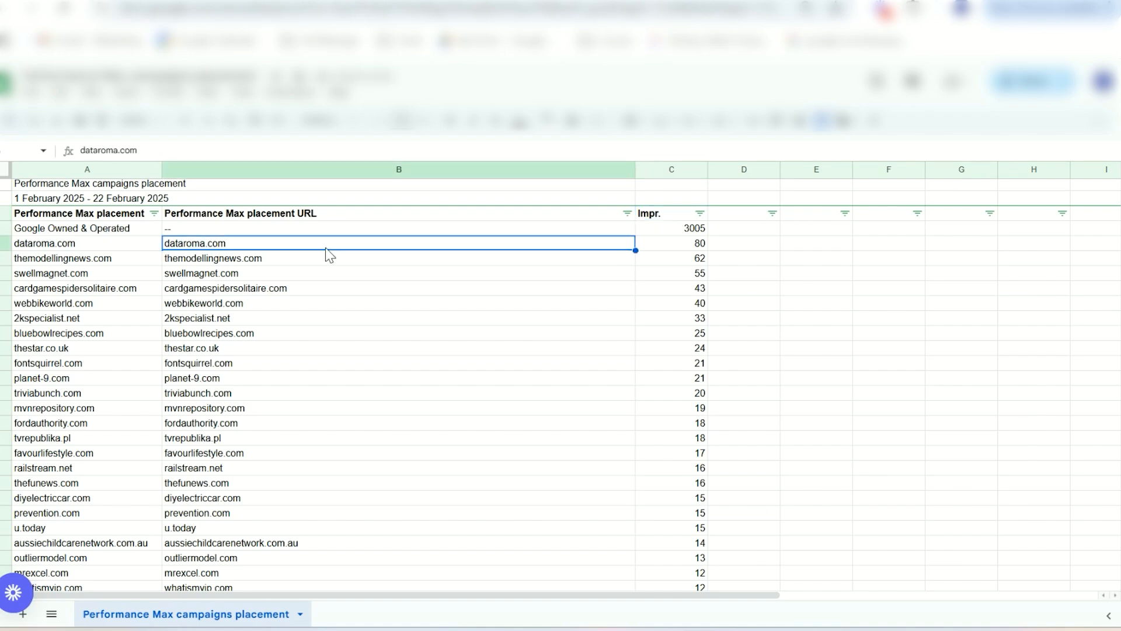
scroll(320, 452, down, 20)
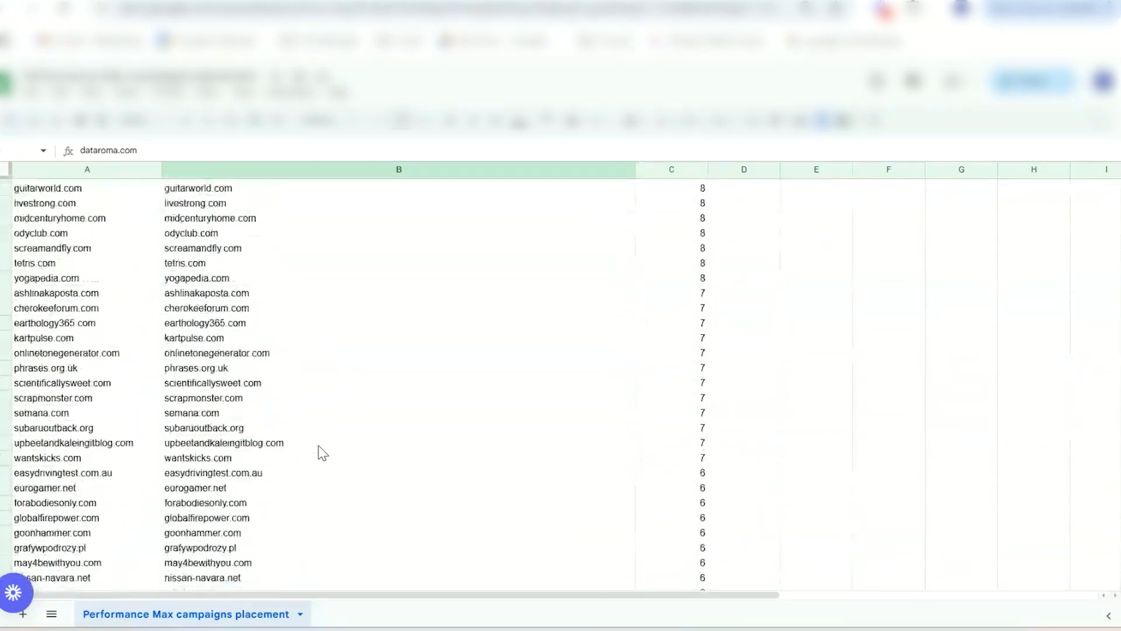
scroll(320, 452, up, 8)
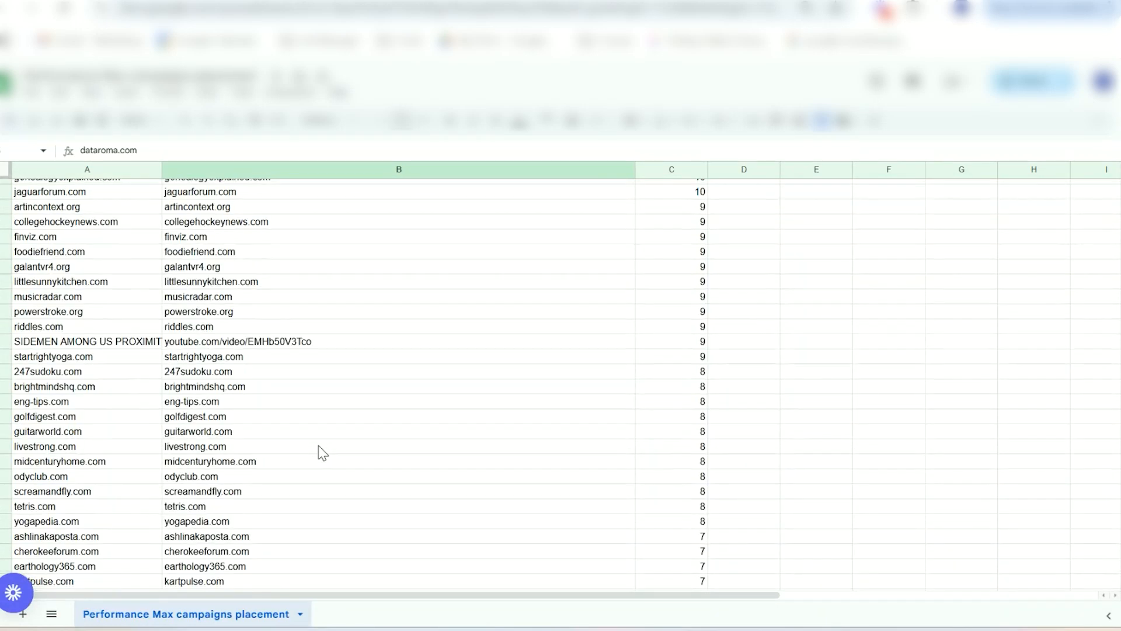
shift+click(329, 407)
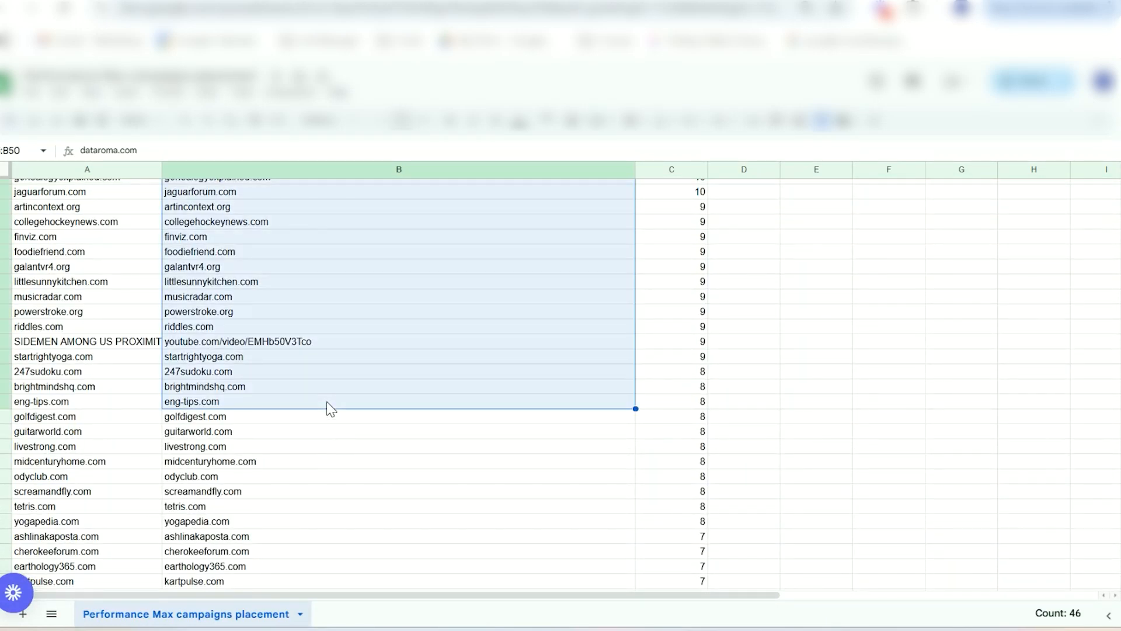
key(ctrl+c)
scroll(718, 383, up, 10)
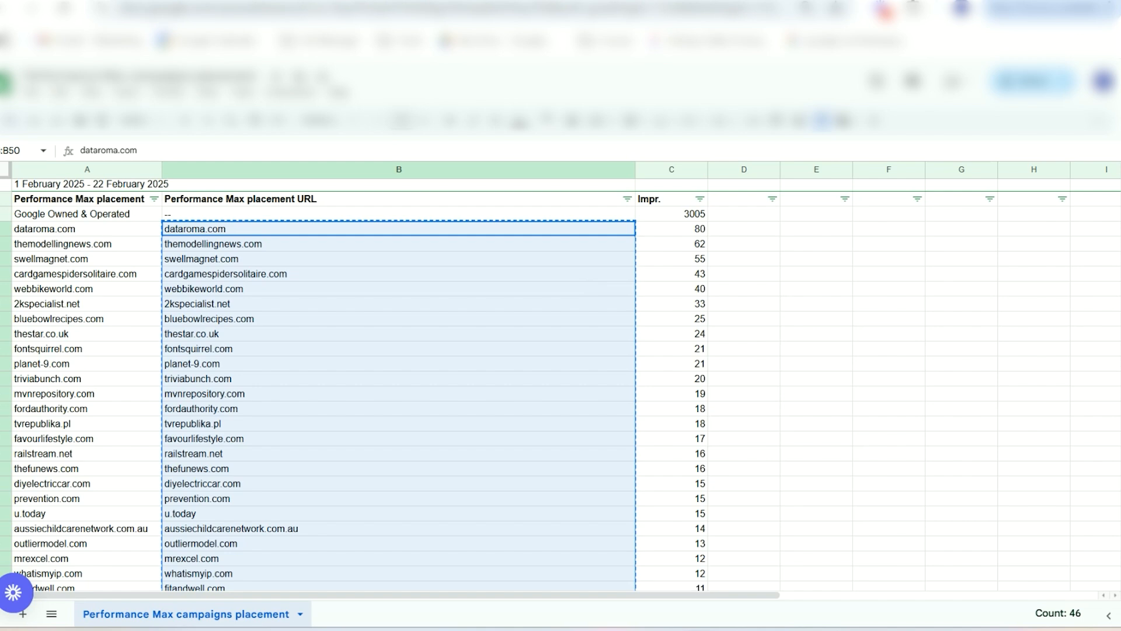
key(ctrl+shift+Tab)
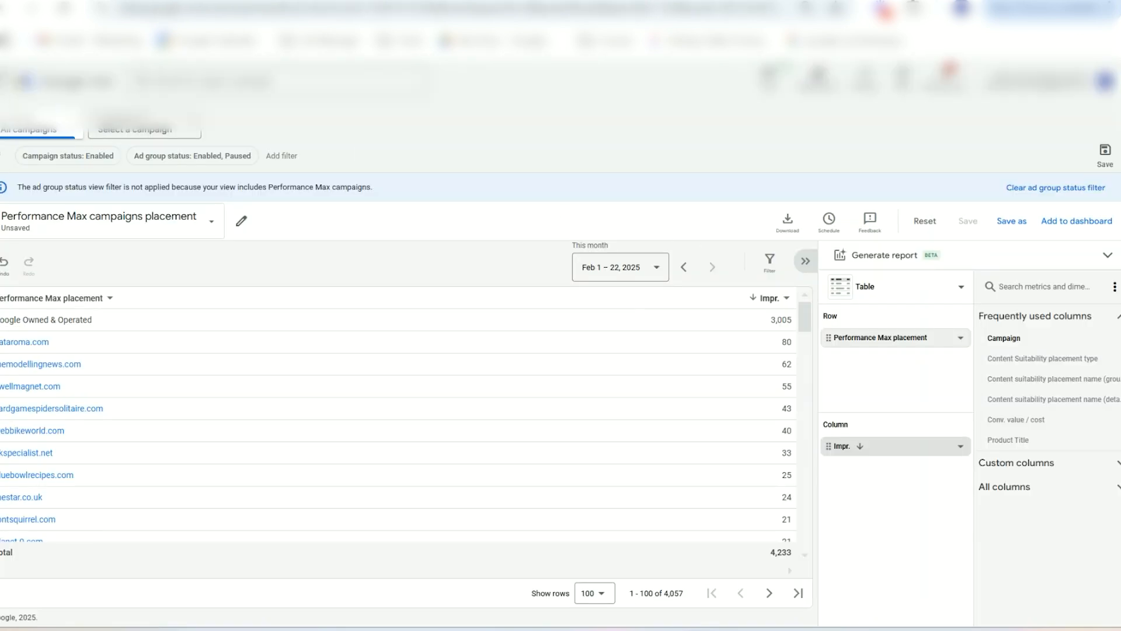
Leave the placement report and open the excluded placements in the account's advanced content suitability settings
click(5, 78)
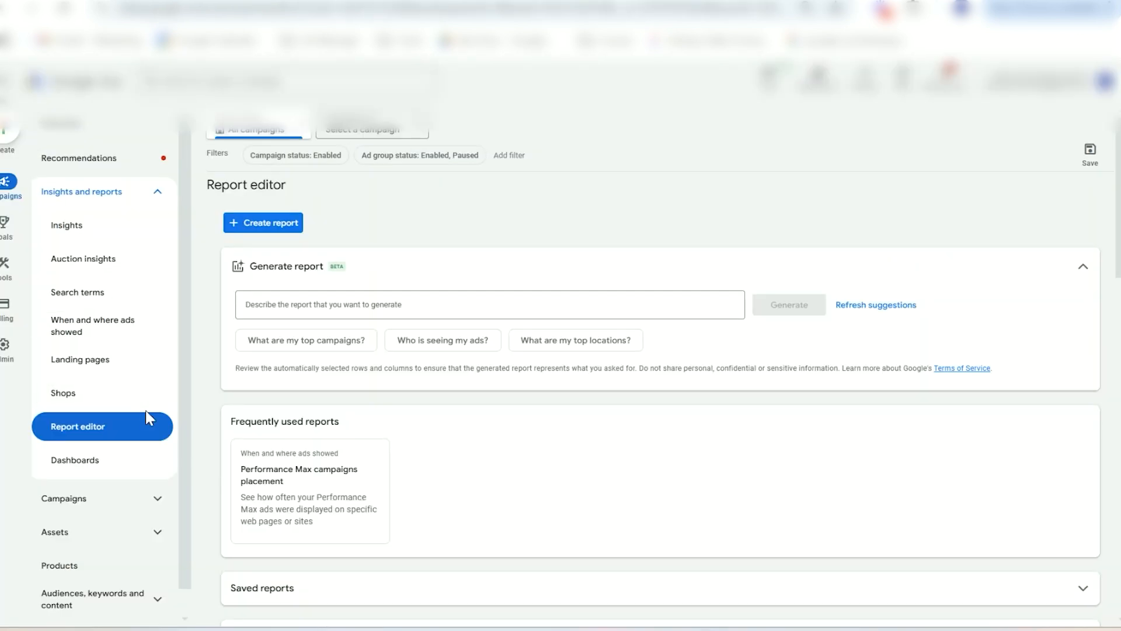
mouse_move(6, 263)
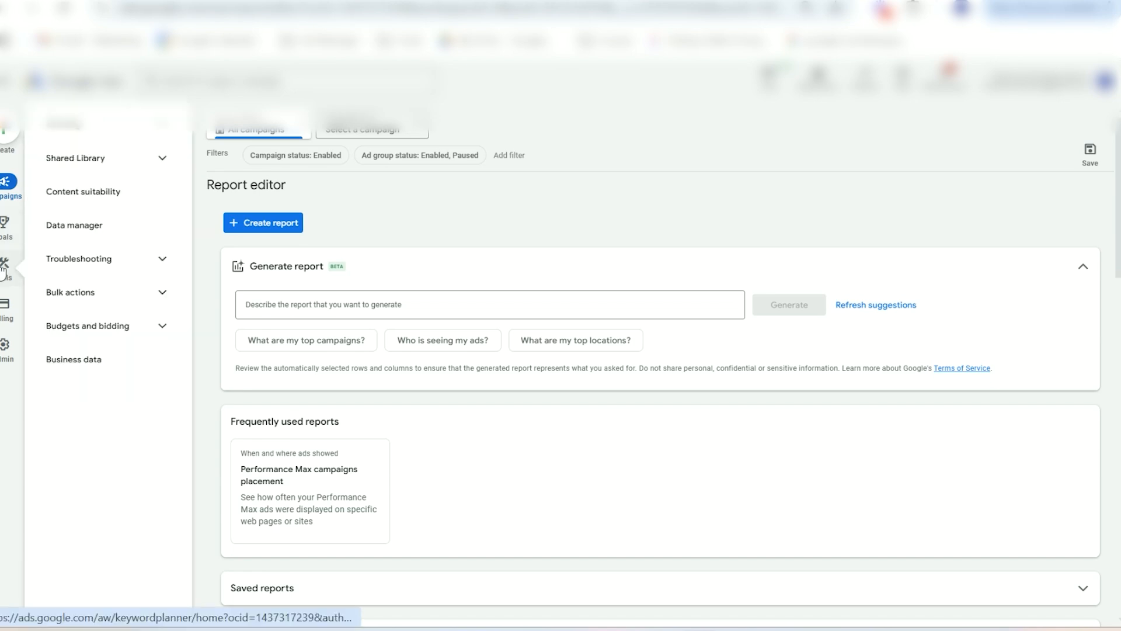
click(71, 187)
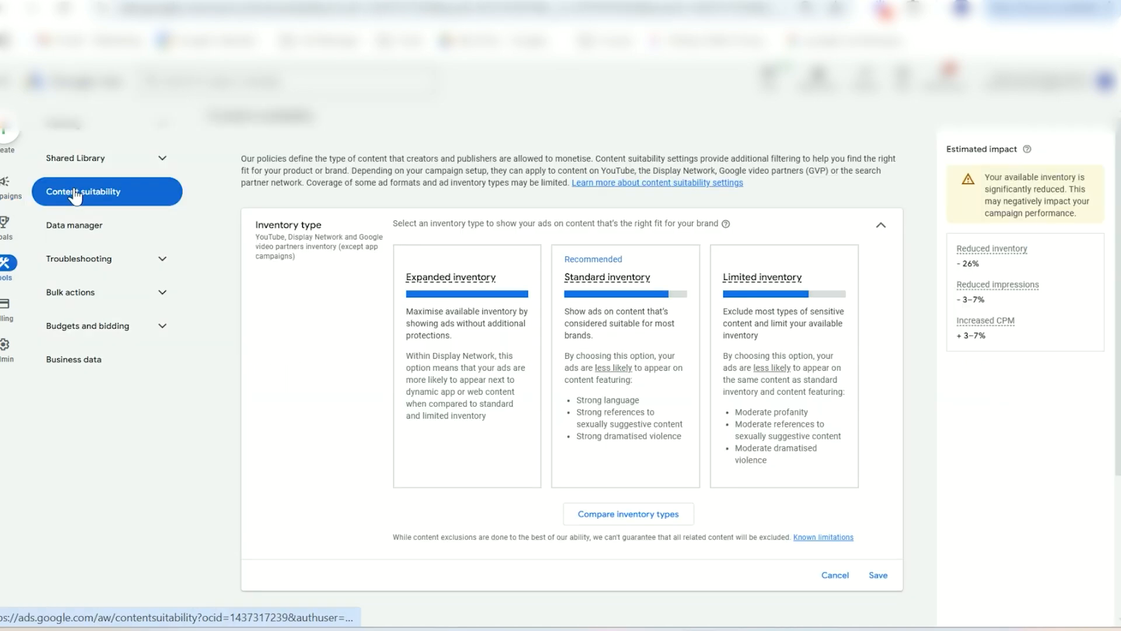
scroll(336, 328, down, 3)
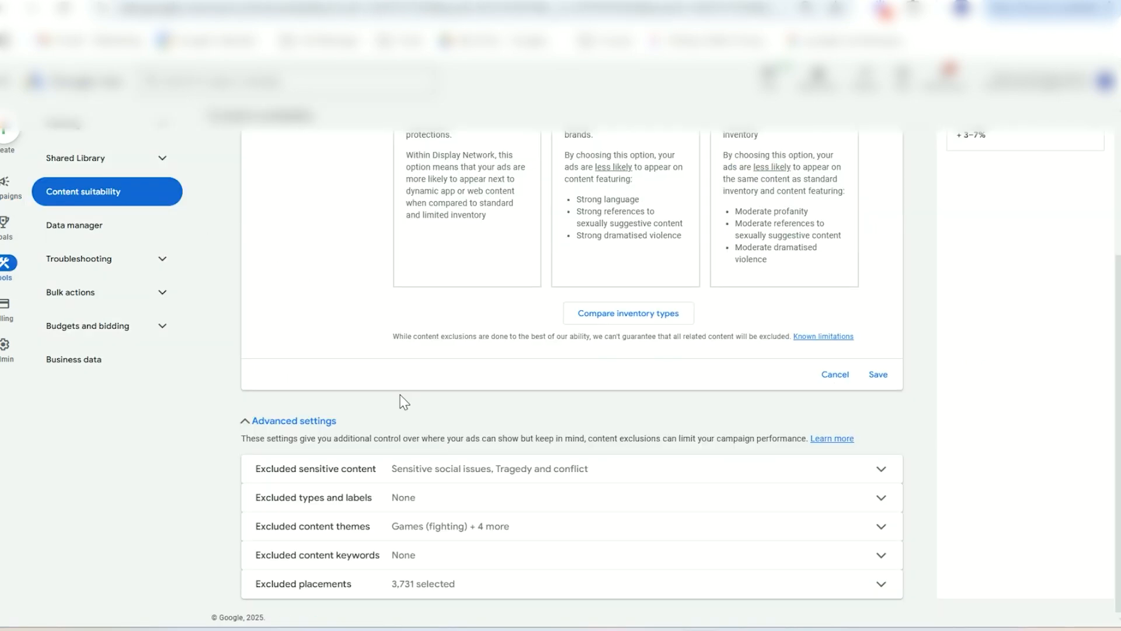
click(534, 588)
Enter the copied placement URLs in bulk as excluded placements, add them to the exclusion list and save
click(476, 345)
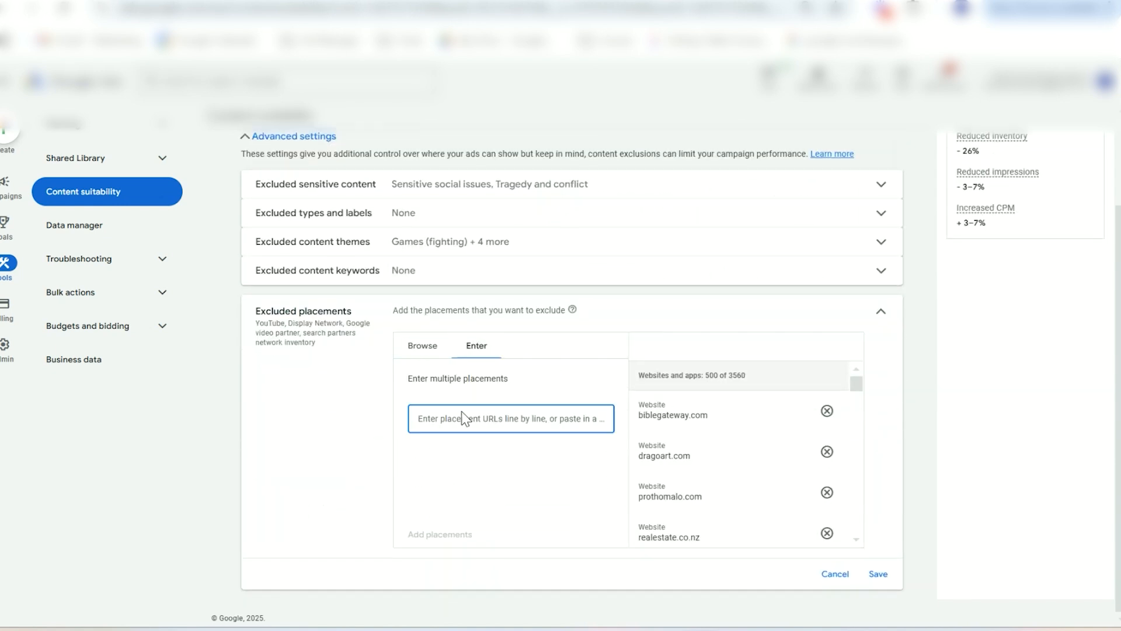
key(ctrl+v)
click(453, 544)
click(876, 573)
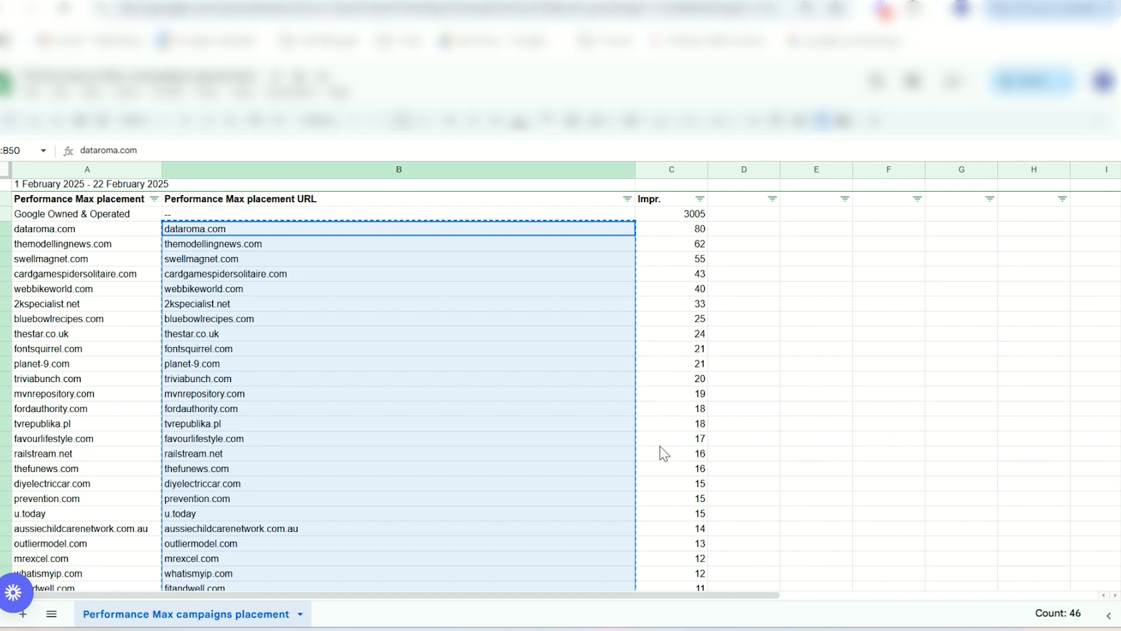
Switch to the exported Google Sheets report and examine its placements by impressions, from the copied URLs down to the lowest-impression sites
scroll(664, 453, down, 6)
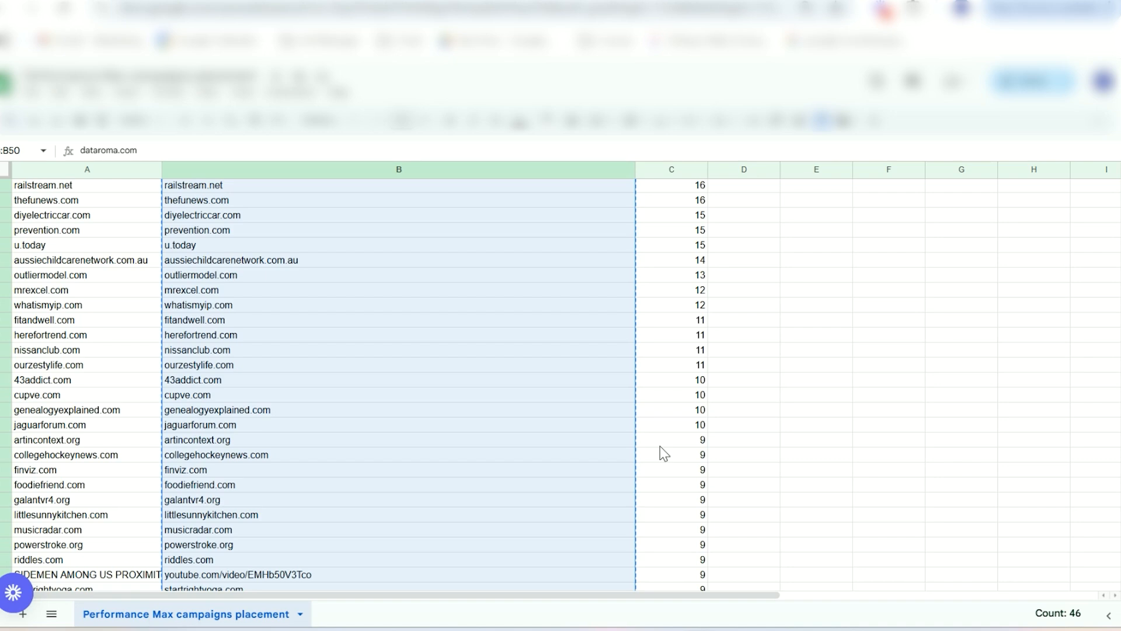
scroll(484, 434, down, 7)
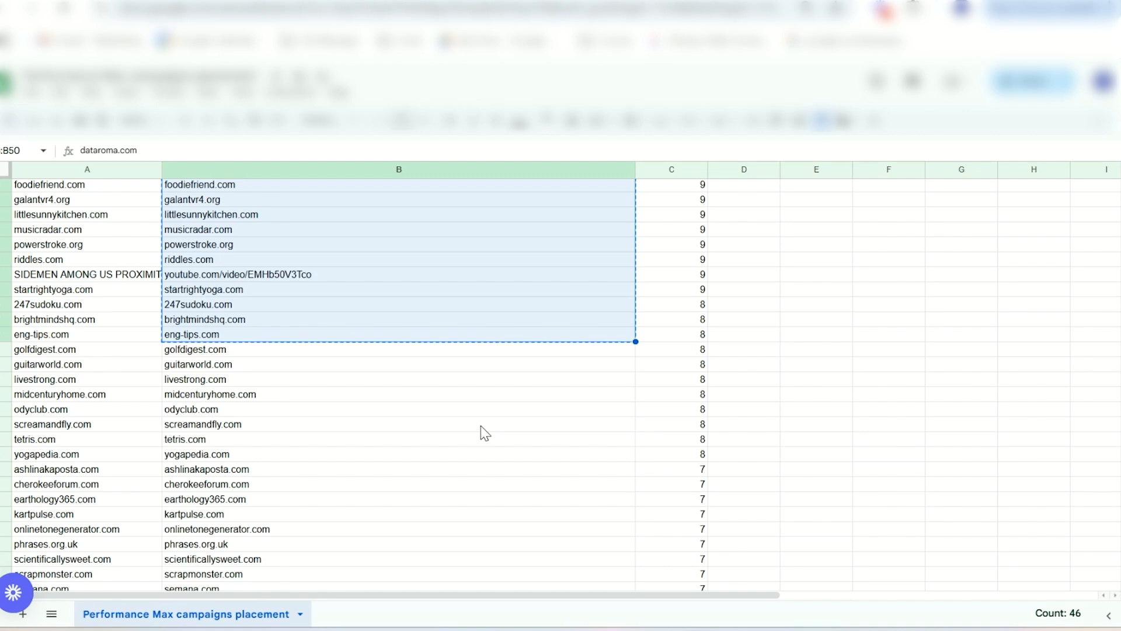
scroll(485, 433, up, 4)
scroll(482, 428, up, 9)
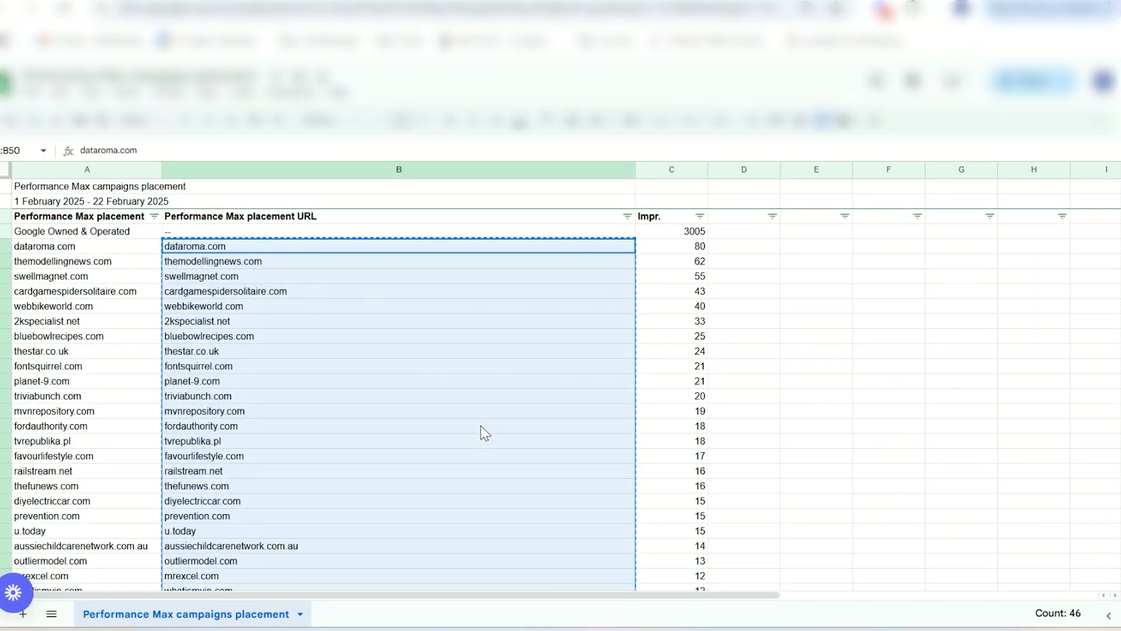
scroll(481, 425, down, 7)
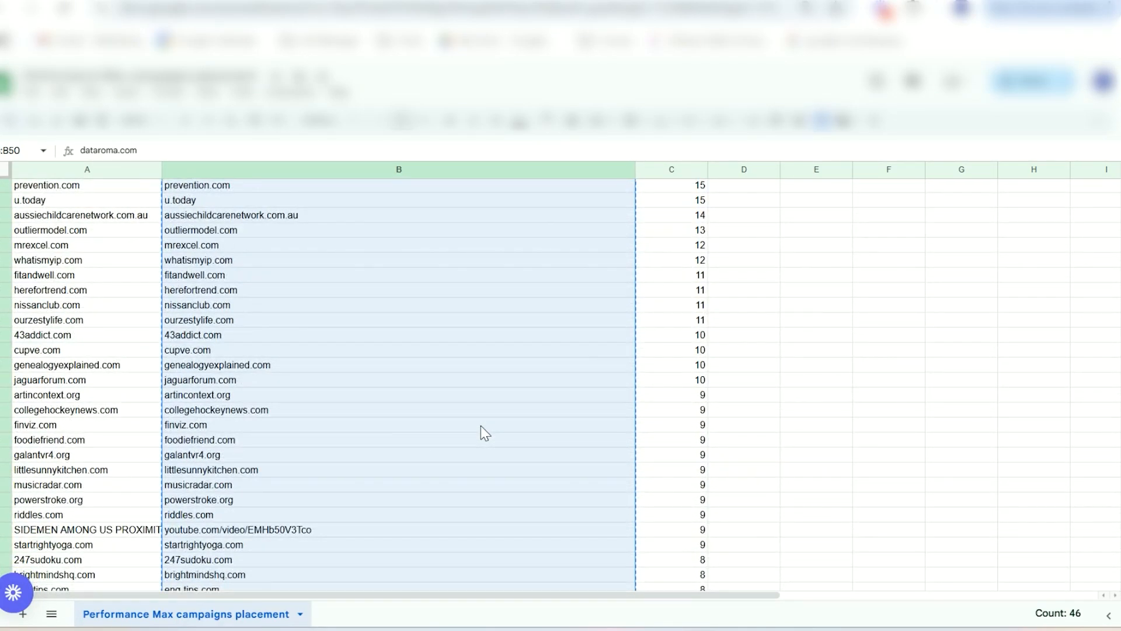
scroll(484, 433, down, 6)
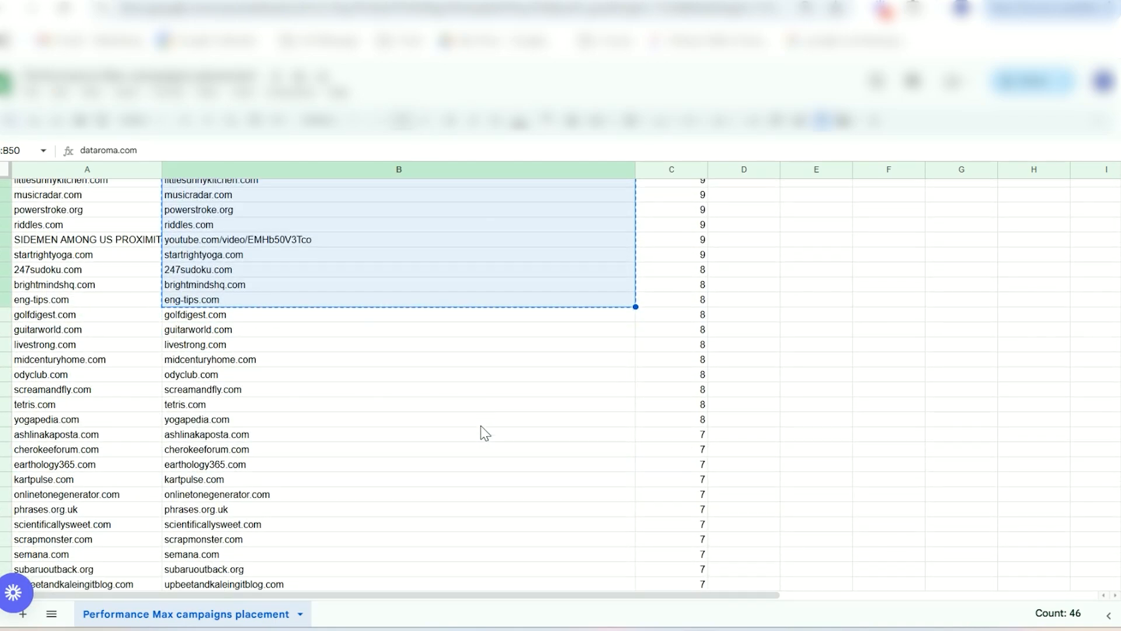
scroll(485, 433, down, 15)
scroll(485, 432, down, 5)
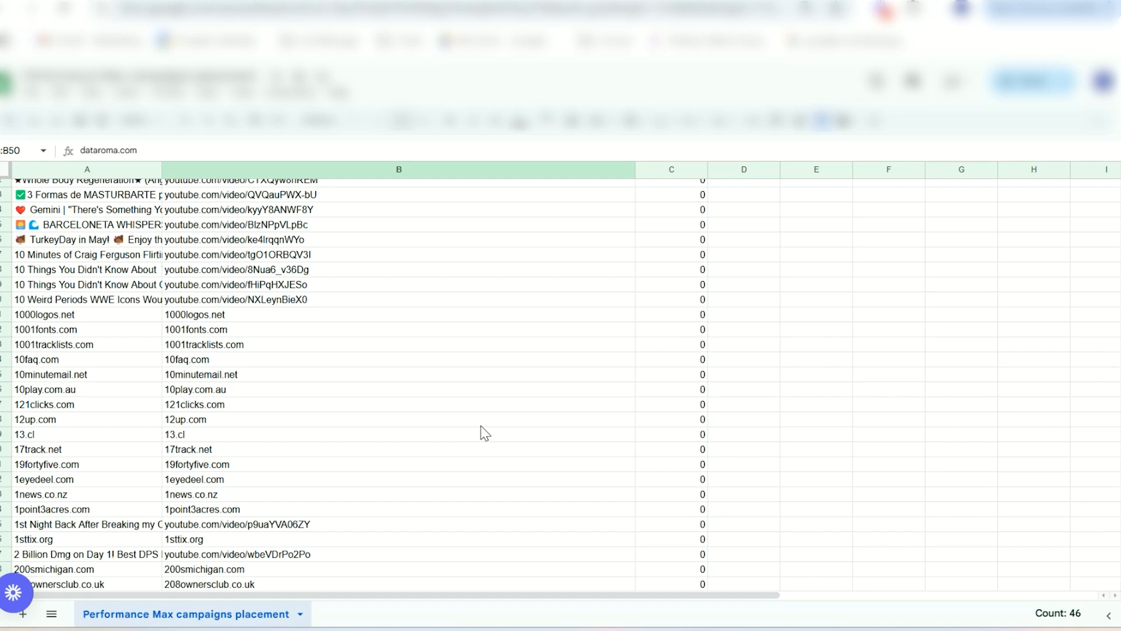
click(337, 479)
scroll(349, 474, down, 15)
scroll(351, 474, down, 20)
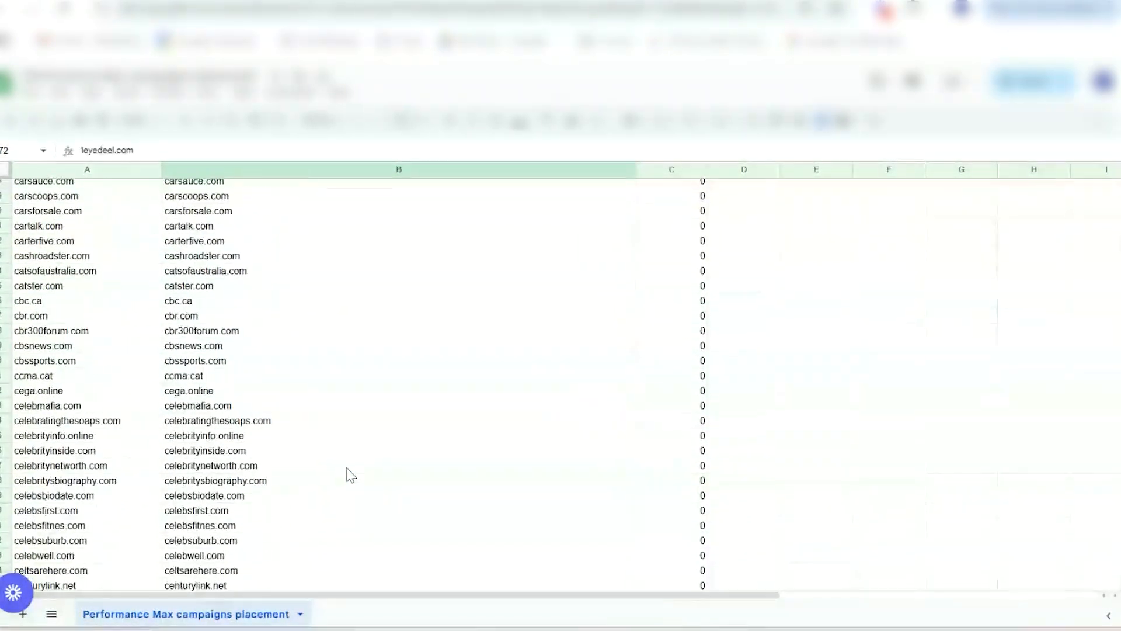
scroll(351, 474, up, 20)
scroll(351, 475, up, 20)
key(ctrl+c)
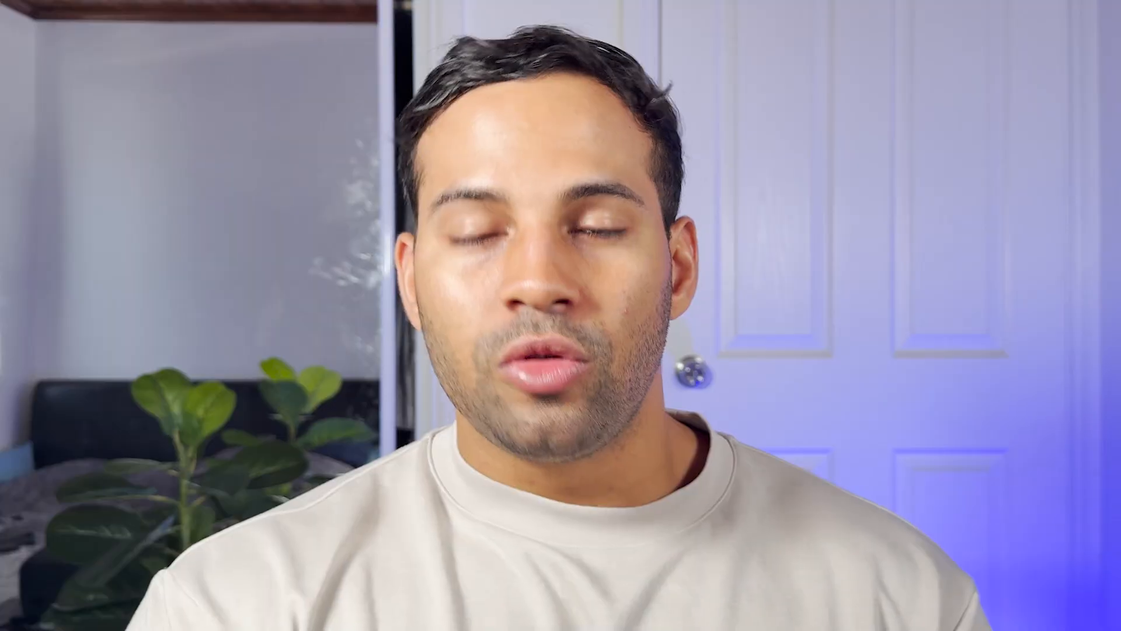